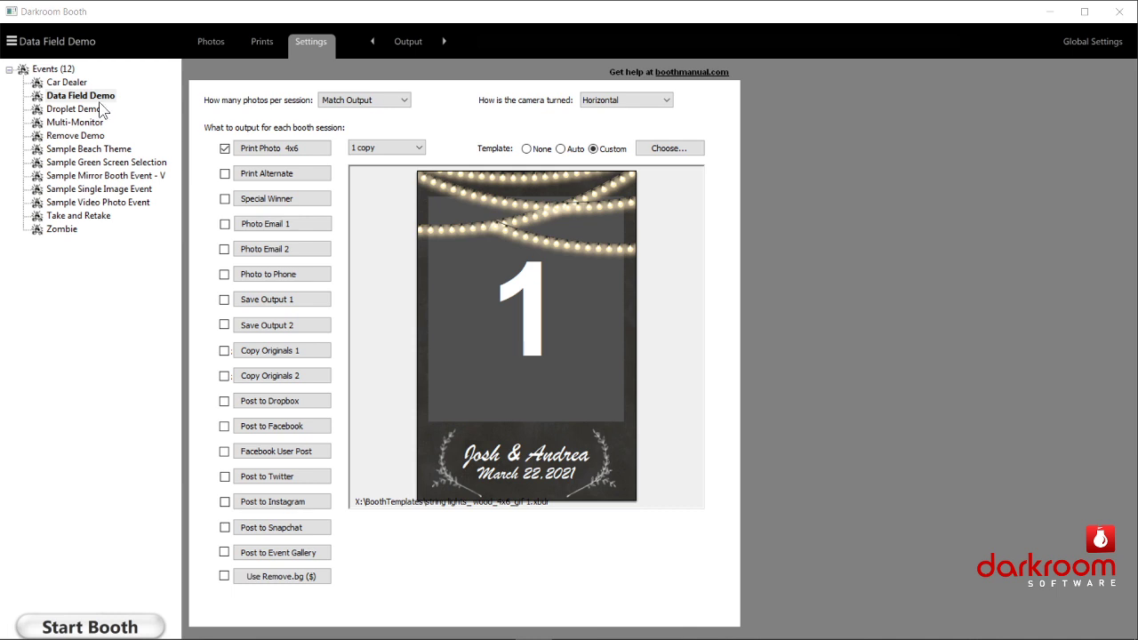
# Look through the Droplet Demo and Multi-Monitor events, return to Data Field Demo and view the available event commands.
pyautogui.click(84, 110)
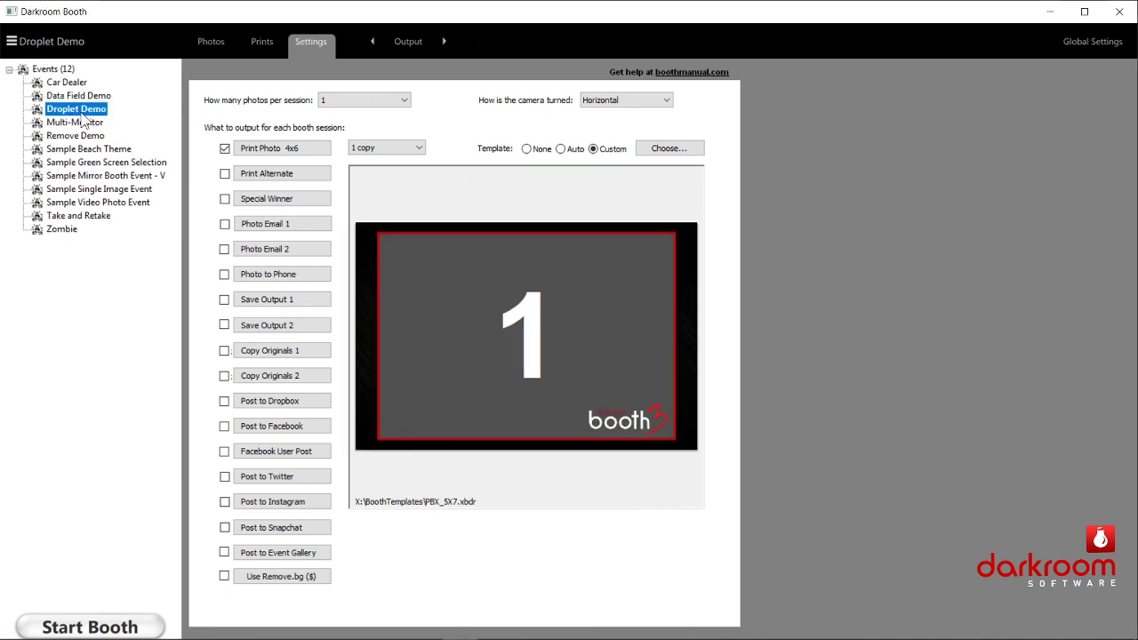
pyautogui.click(80, 122)
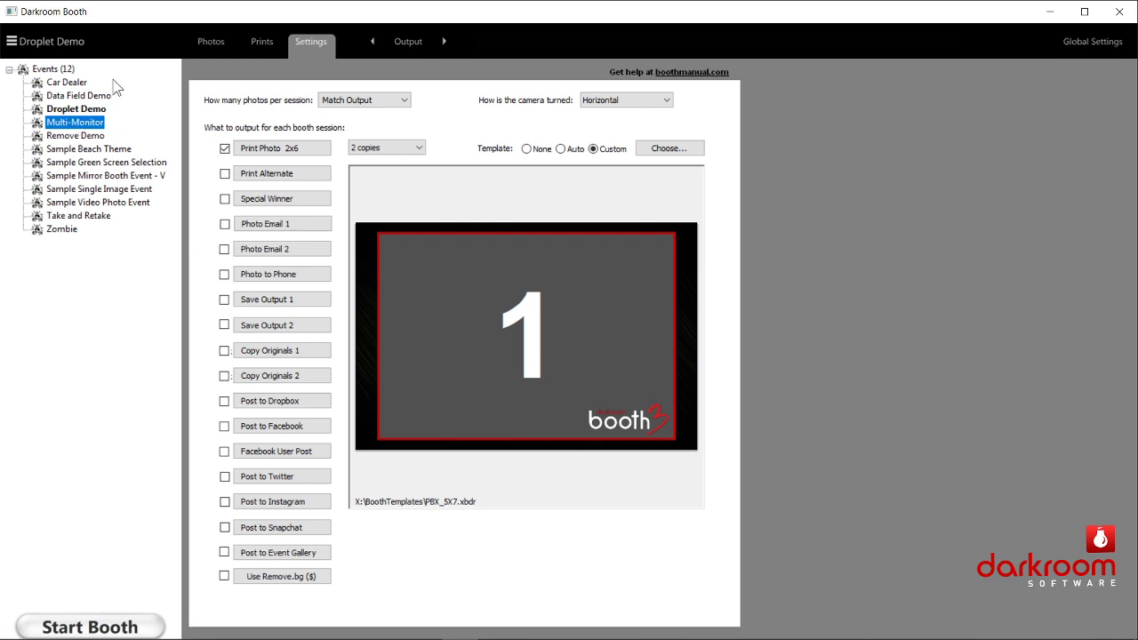
pyautogui.click(90, 98)
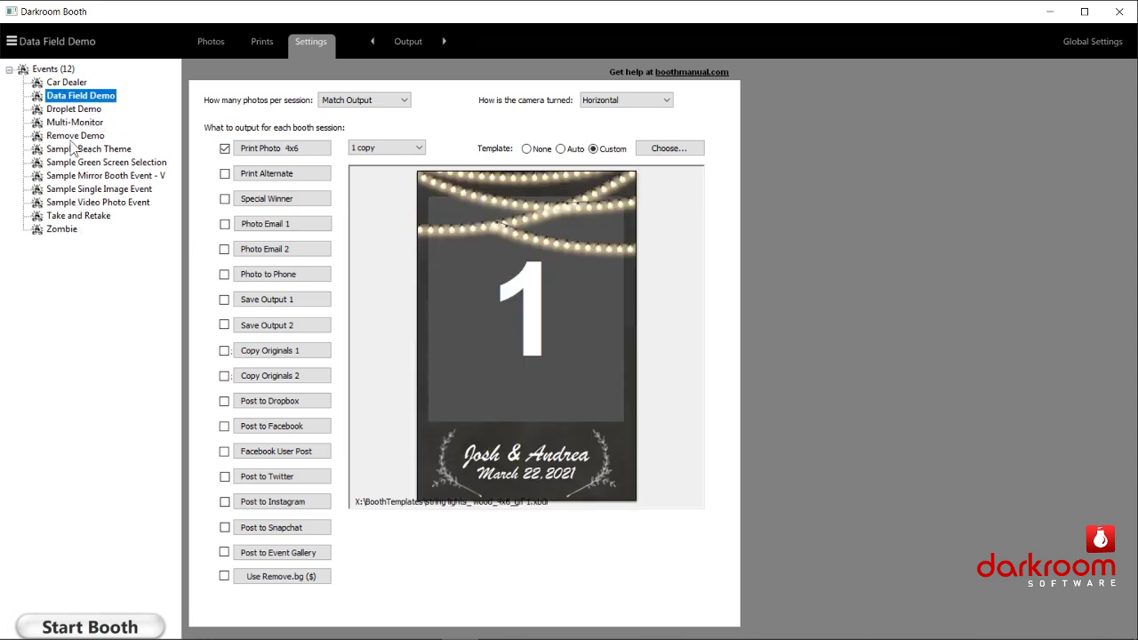
pyautogui.click(13, 42)
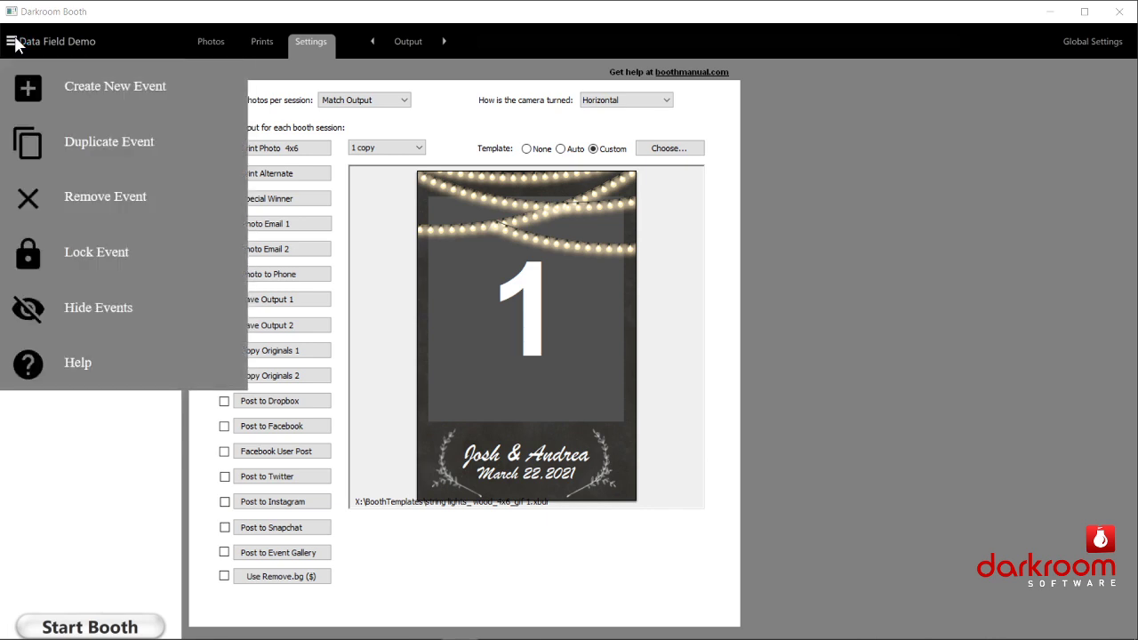
pyautogui.click(119, 485)
# Select the Sample Beach Theme event and lock it against changes.
pyautogui.click(88, 149)
pyautogui.rightClick(87, 149)
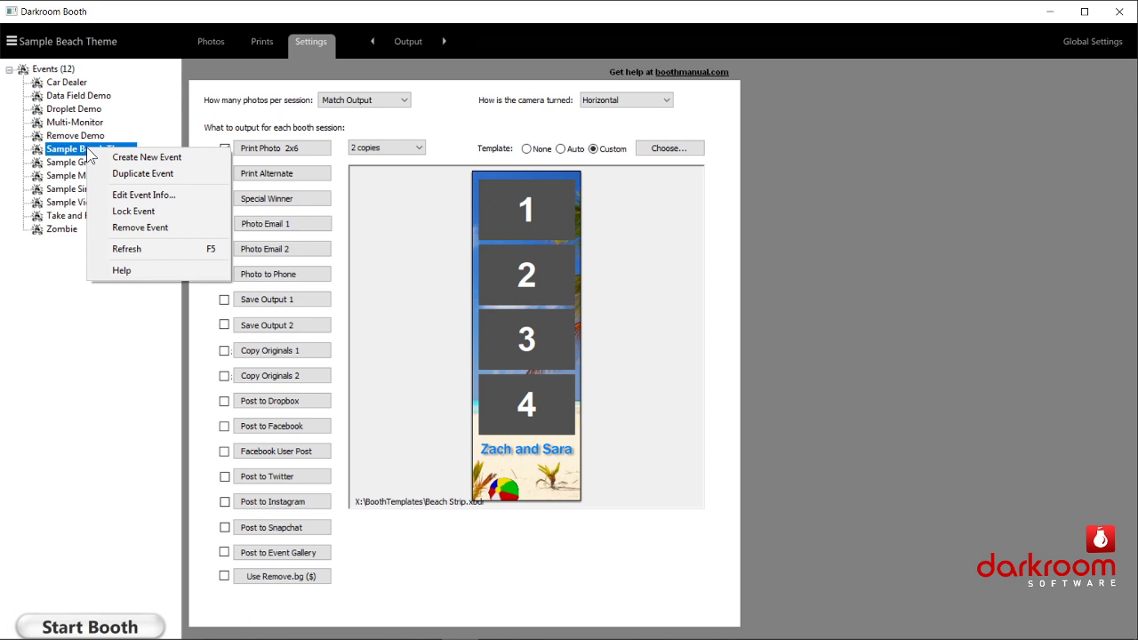
pyautogui.click(36, 36)
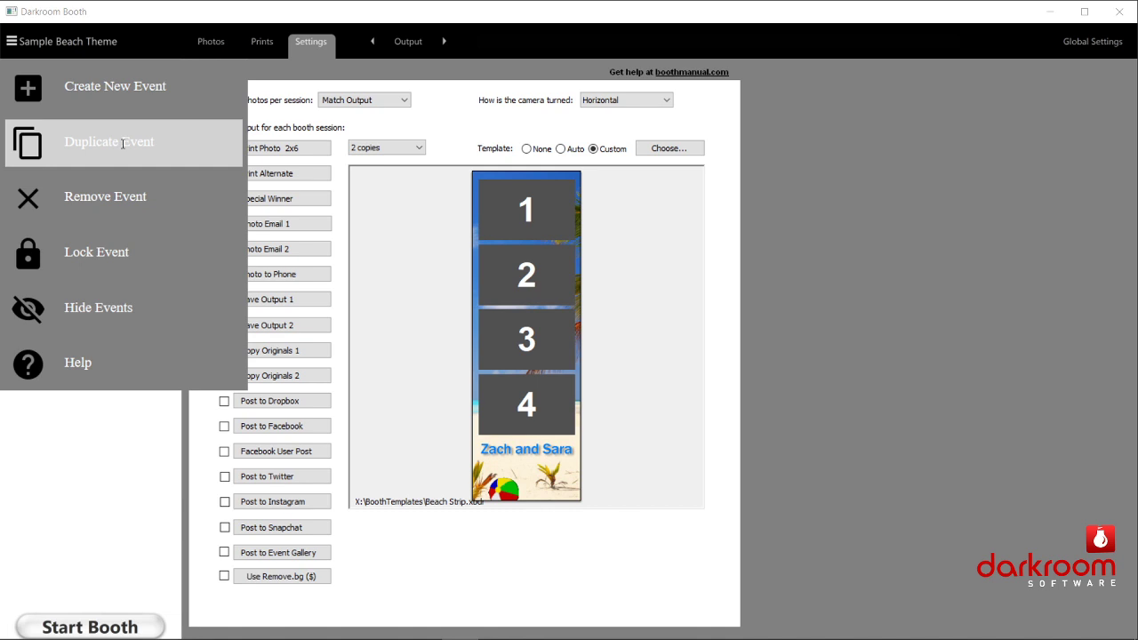
pyautogui.click(114, 252)
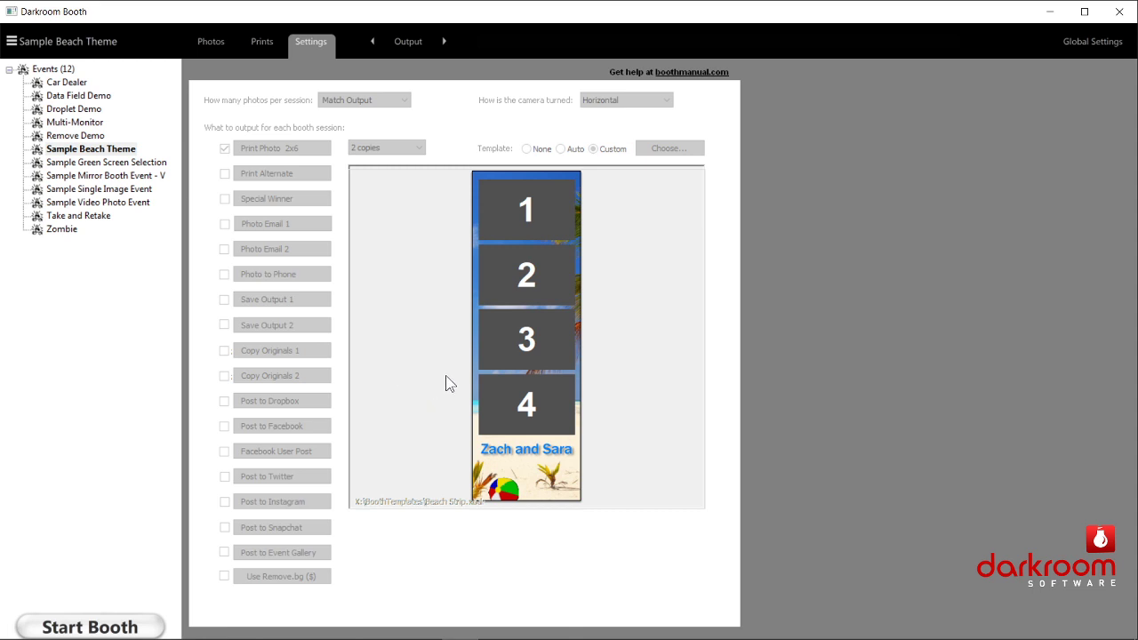
# Unlock the Sample Beach Theme event.
pyautogui.click(74, 151)
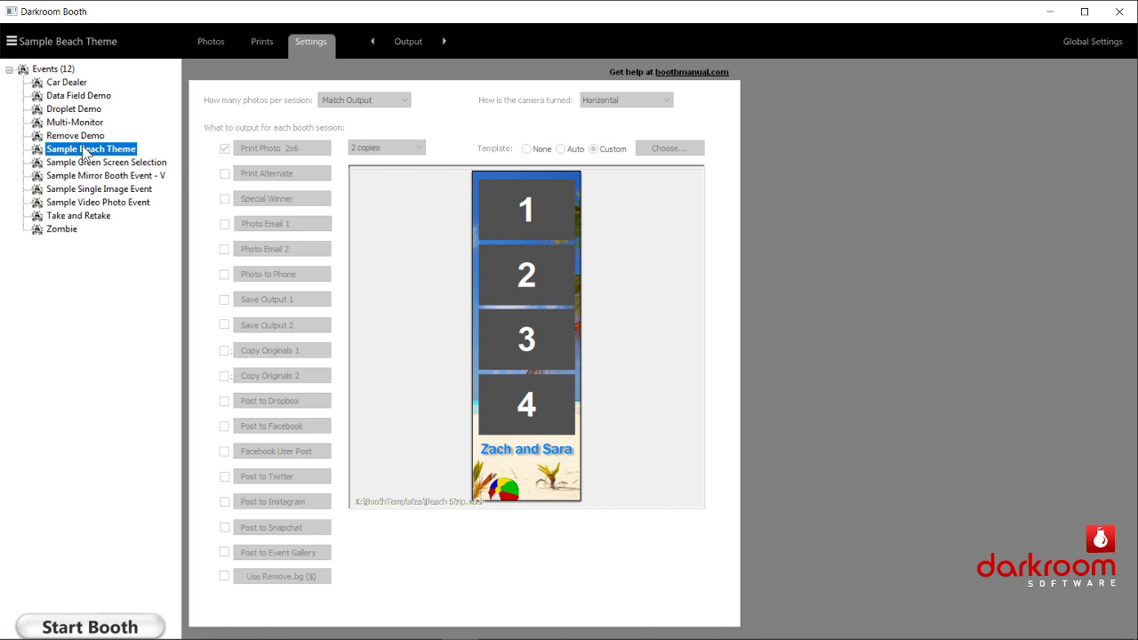
pyautogui.click(44, 41)
pyautogui.click(75, 254)
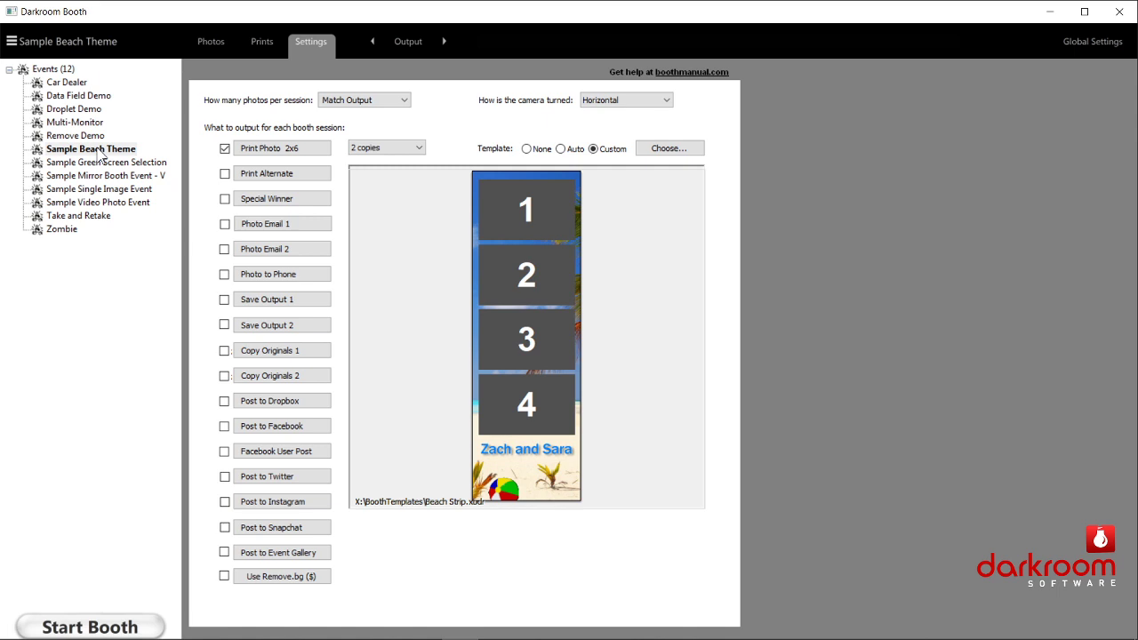
# Duplicate the Sample Beach Theme event.
pyautogui.click(56, 42)
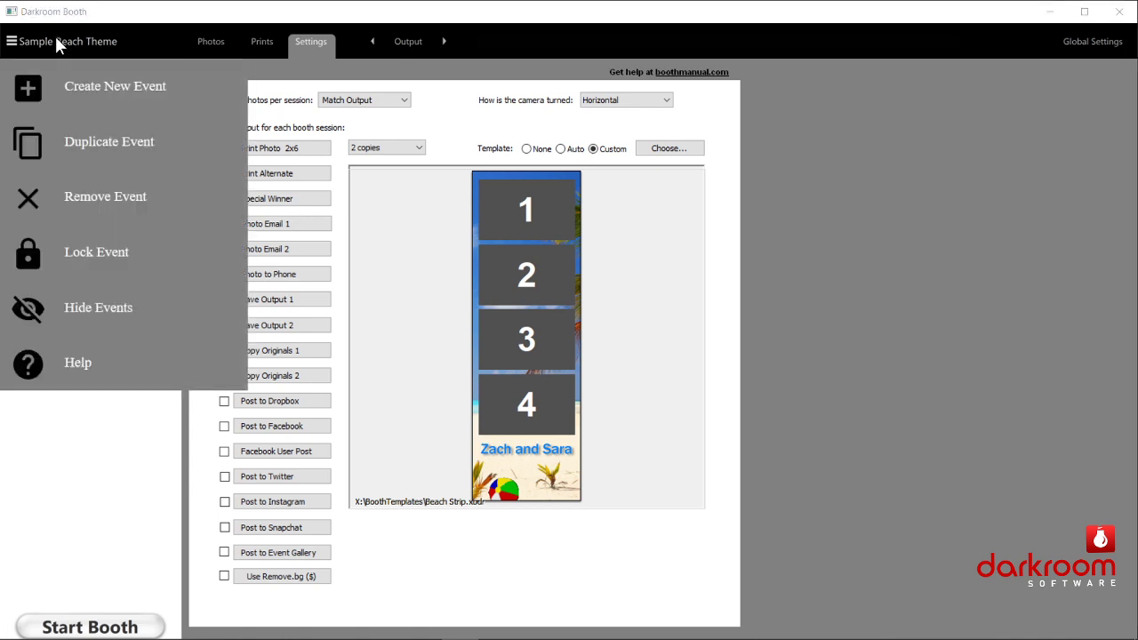
pyautogui.click(82, 145)
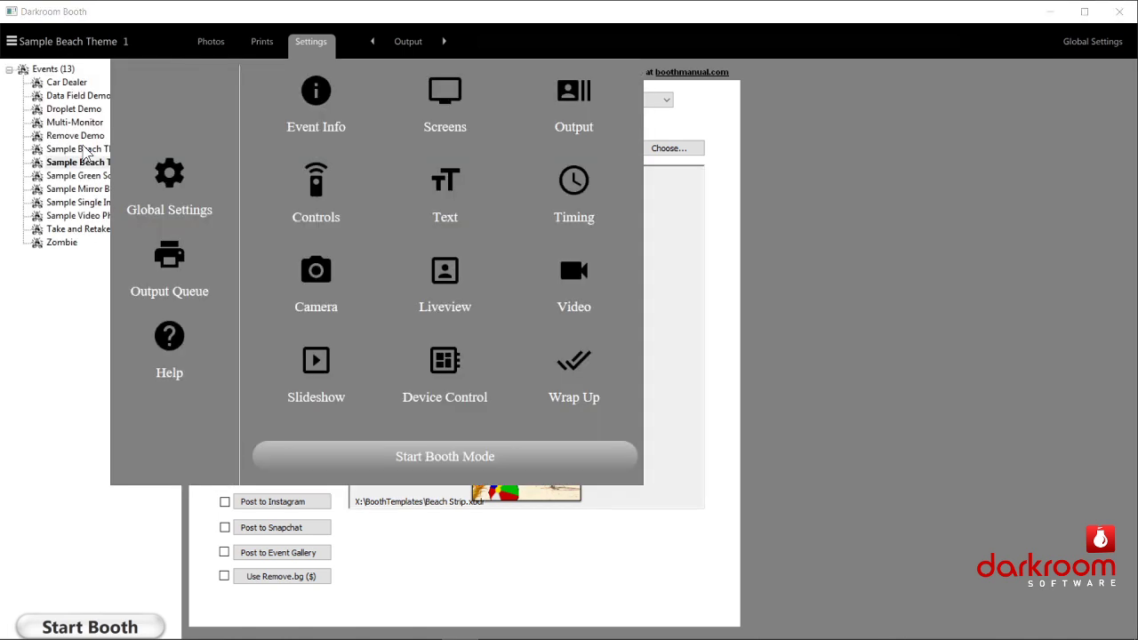
pyautogui.click(76, 399)
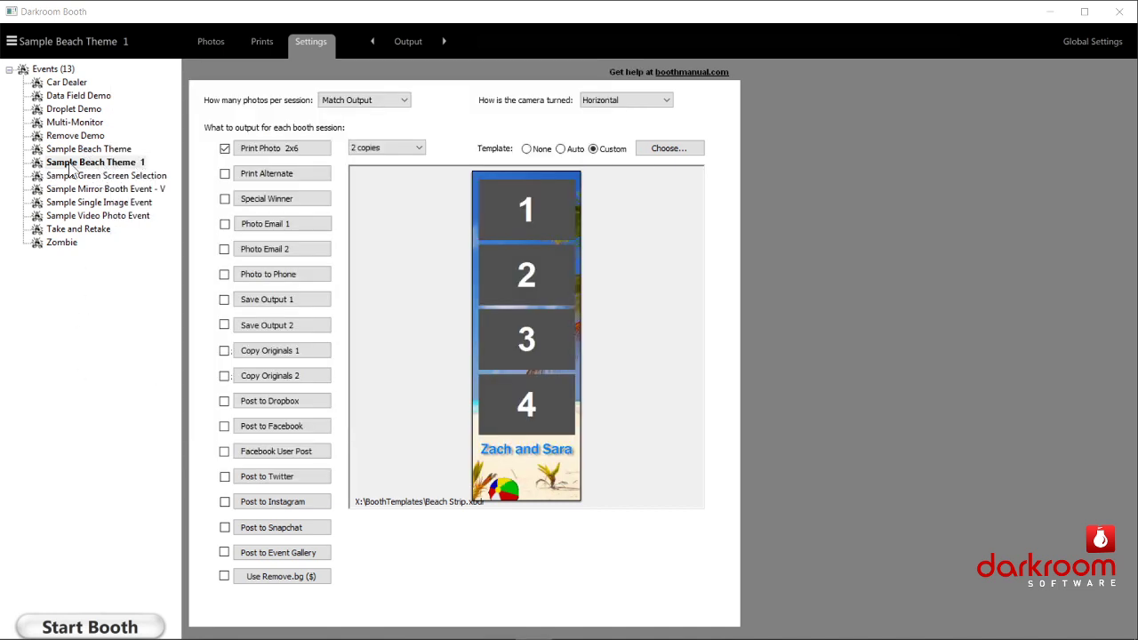
# Review the event properties of the duplicated Sample Beach Theme event and close them without making changes.
pyautogui.doubleClick(134, 165)
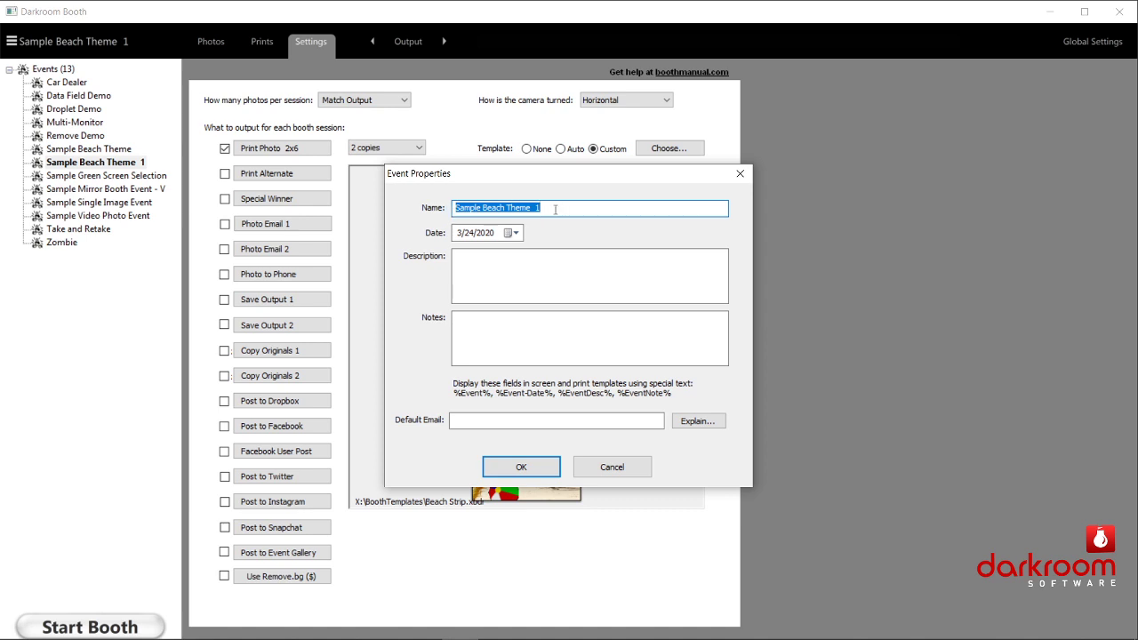
pyautogui.click(611, 468)
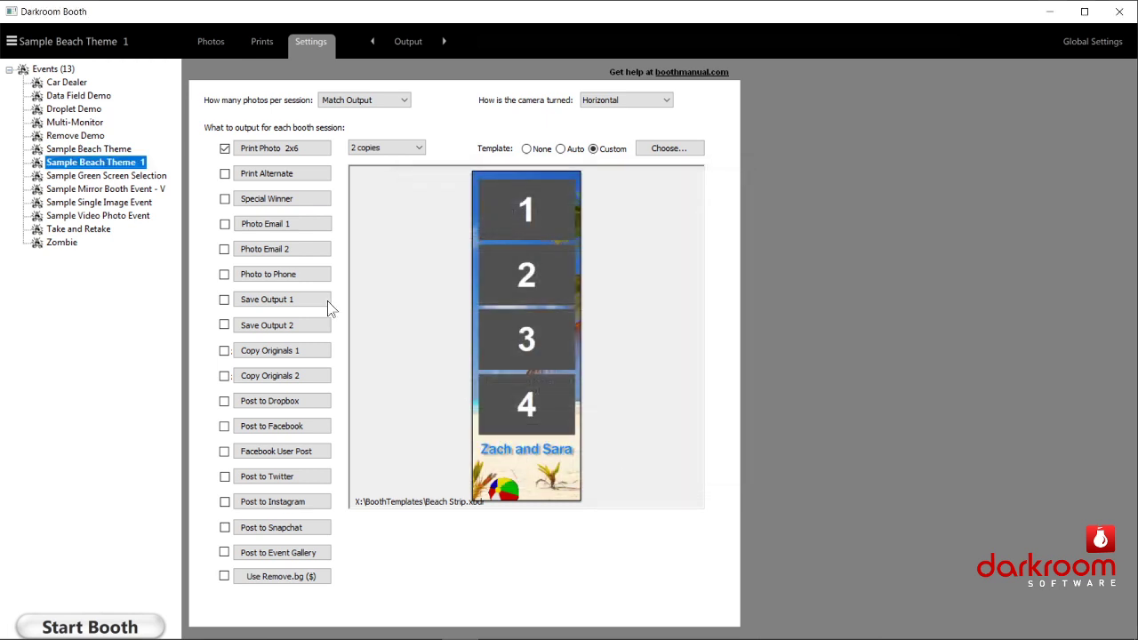
pyautogui.doubleClick(112, 164)
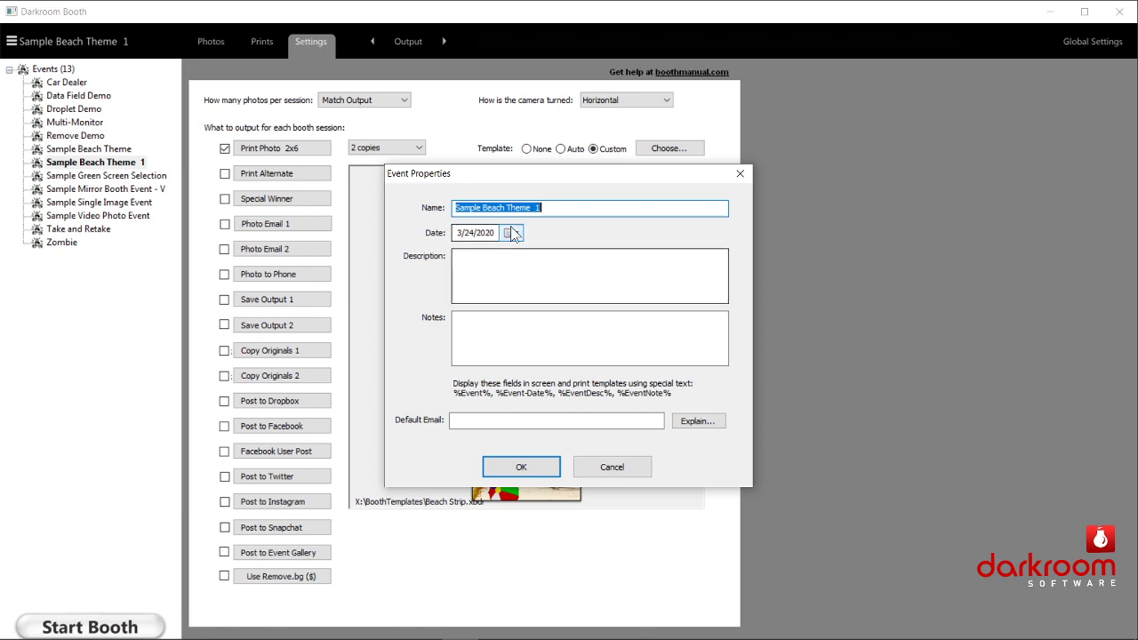
pyautogui.click(613, 468)
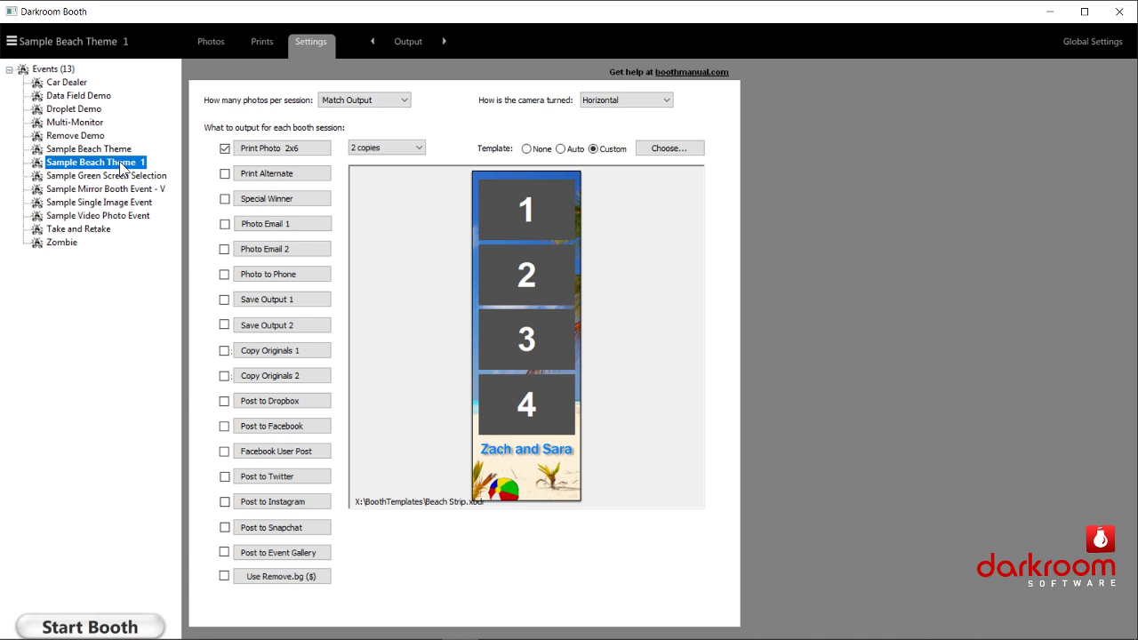
# Remove the duplicated Sample Beach Theme event together with its picture files.
pyautogui.click(53, 43)
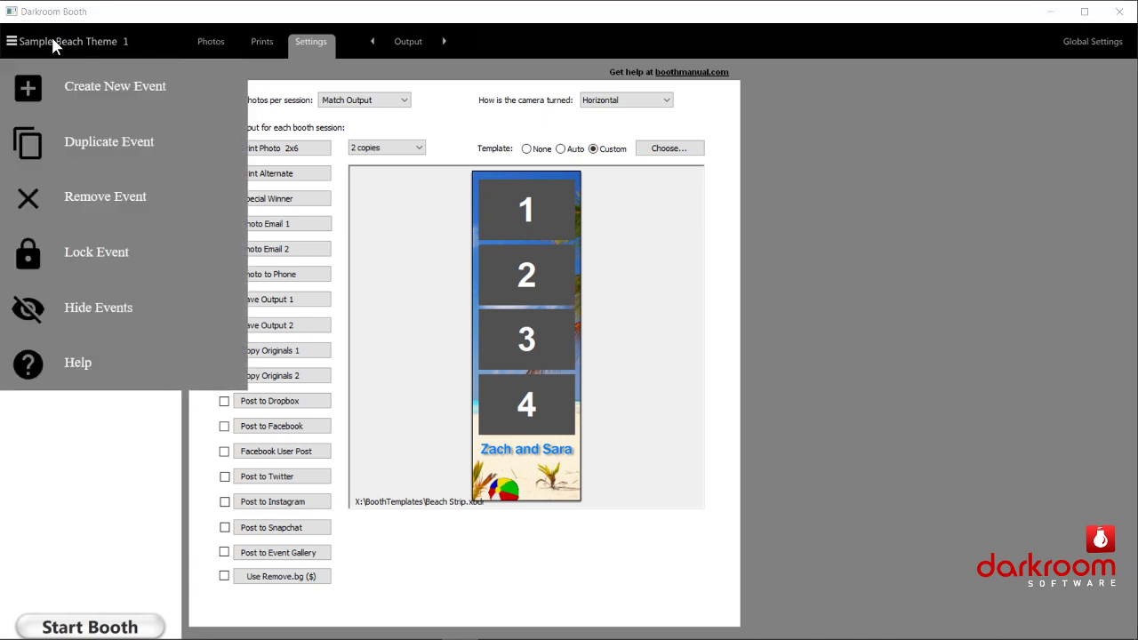
pyautogui.click(104, 197)
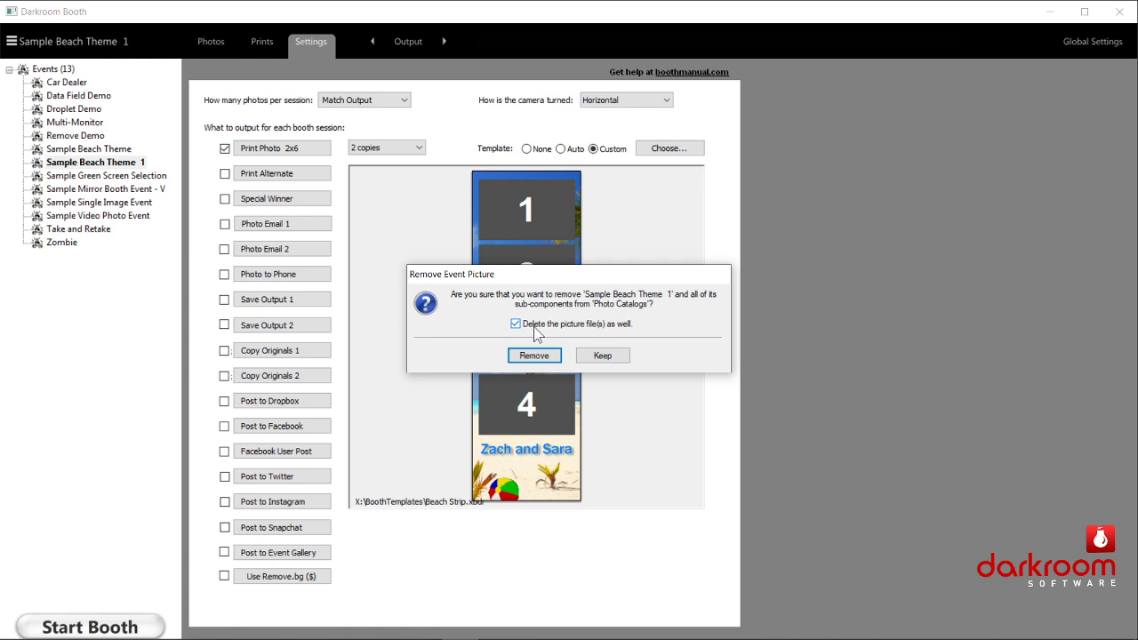
pyautogui.click(515, 323)
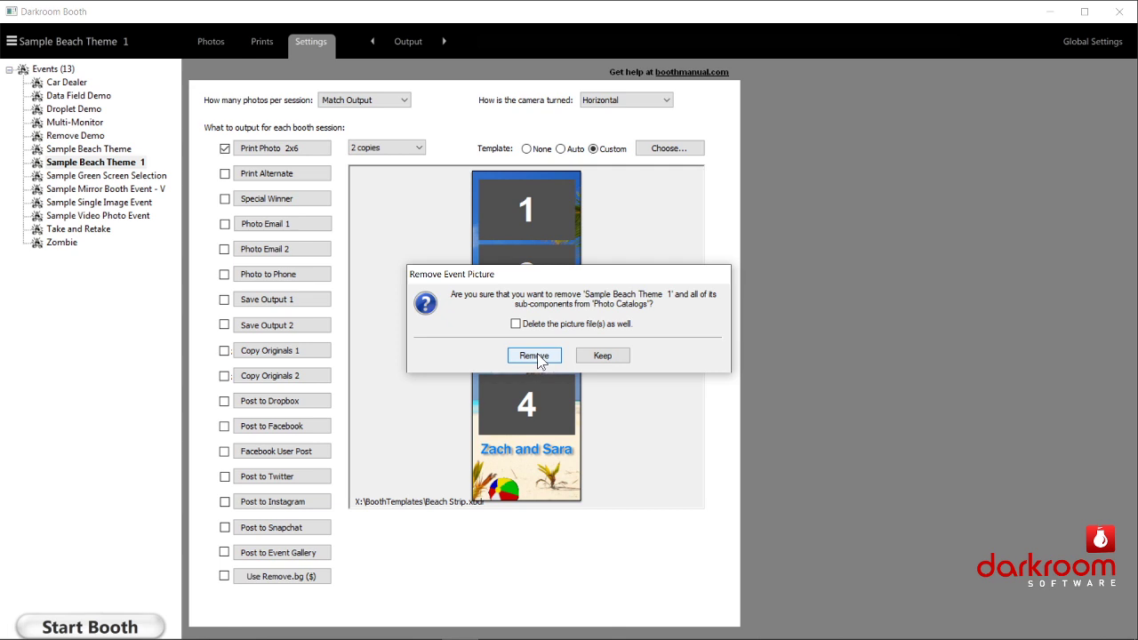
pyautogui.click(516, 325)
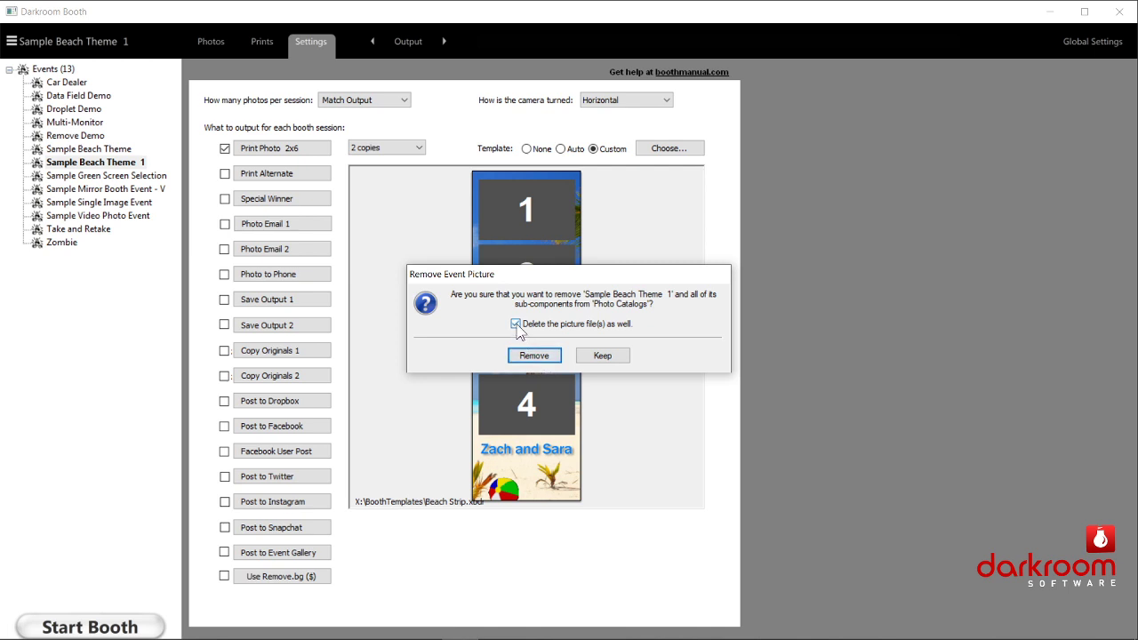
pyautogui.click(537, 353)
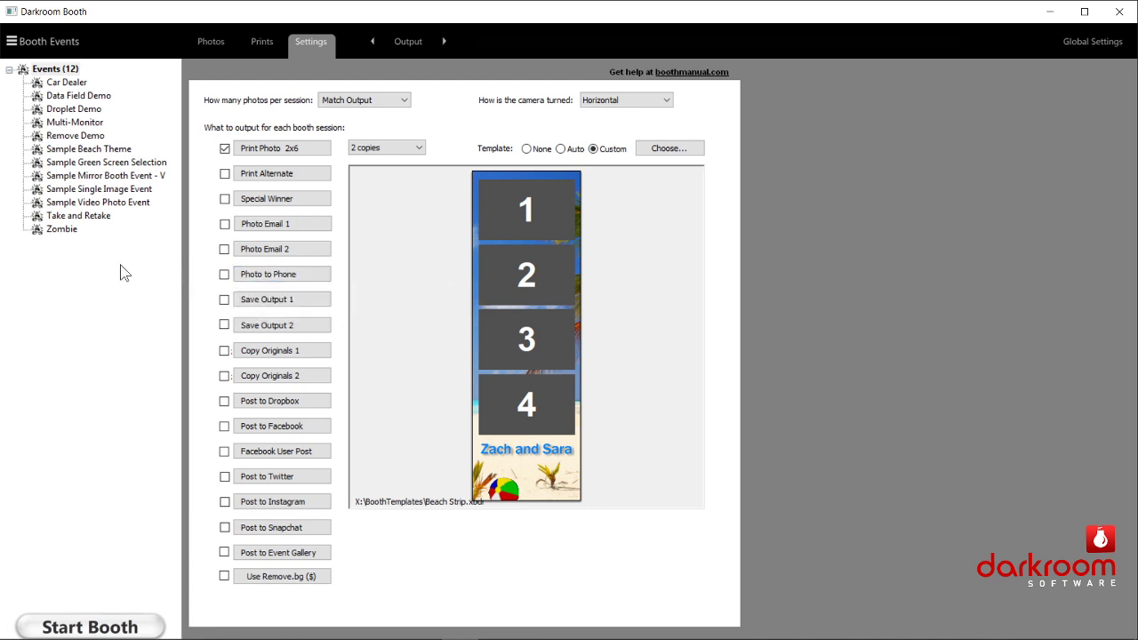
# Hide the events list.
pyautogui.click(50, 39)
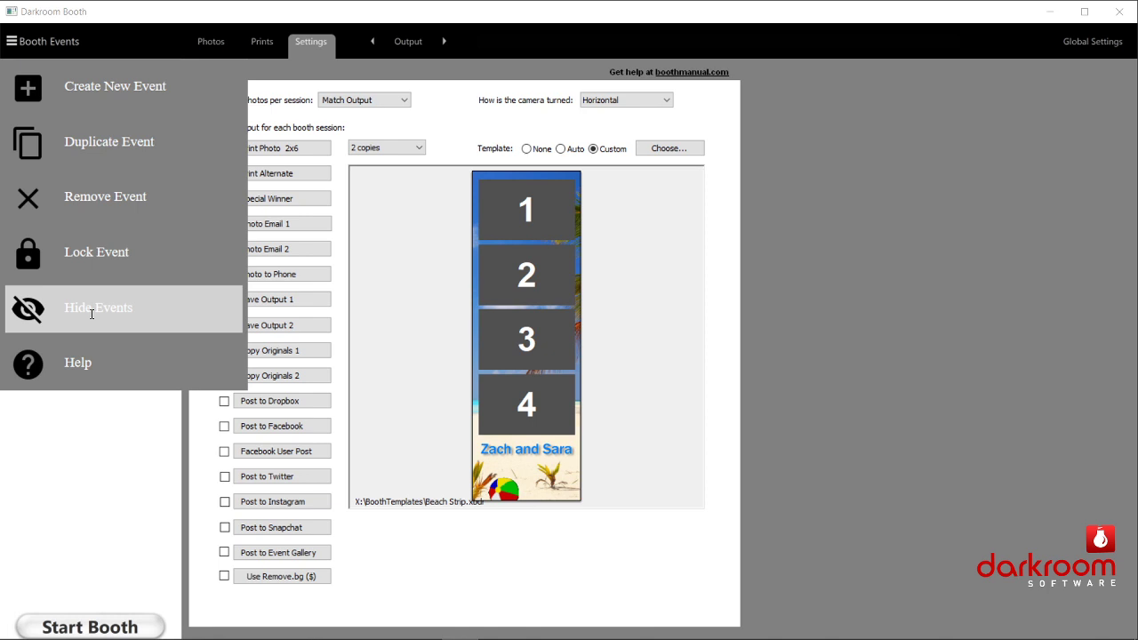
pyautogui.click(771, 392)
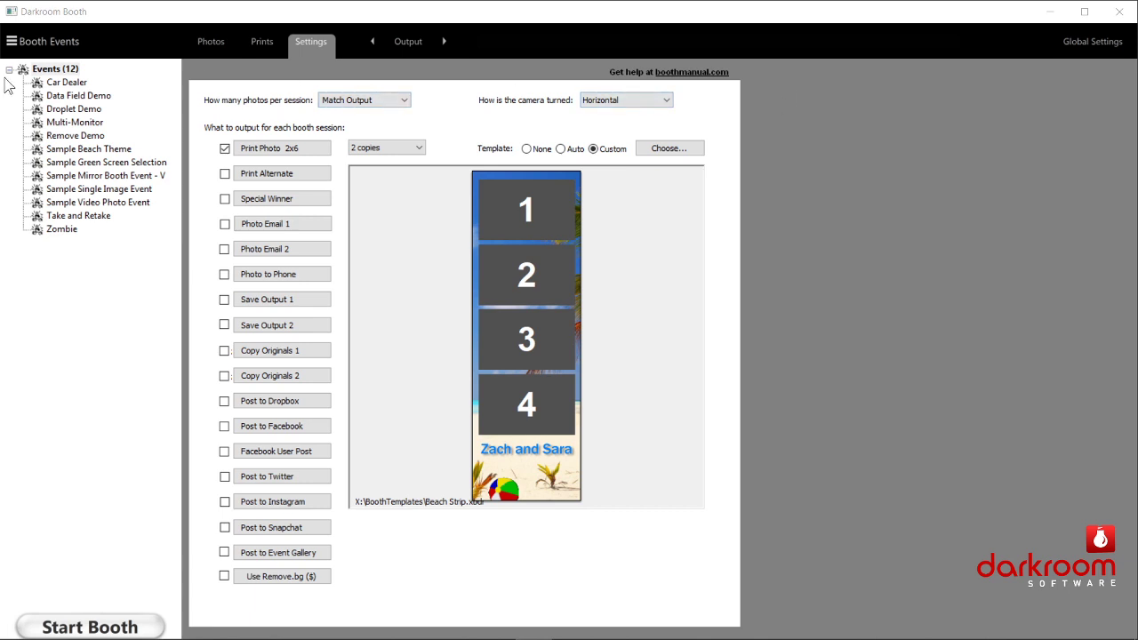
pyautogui.click(41, 47)
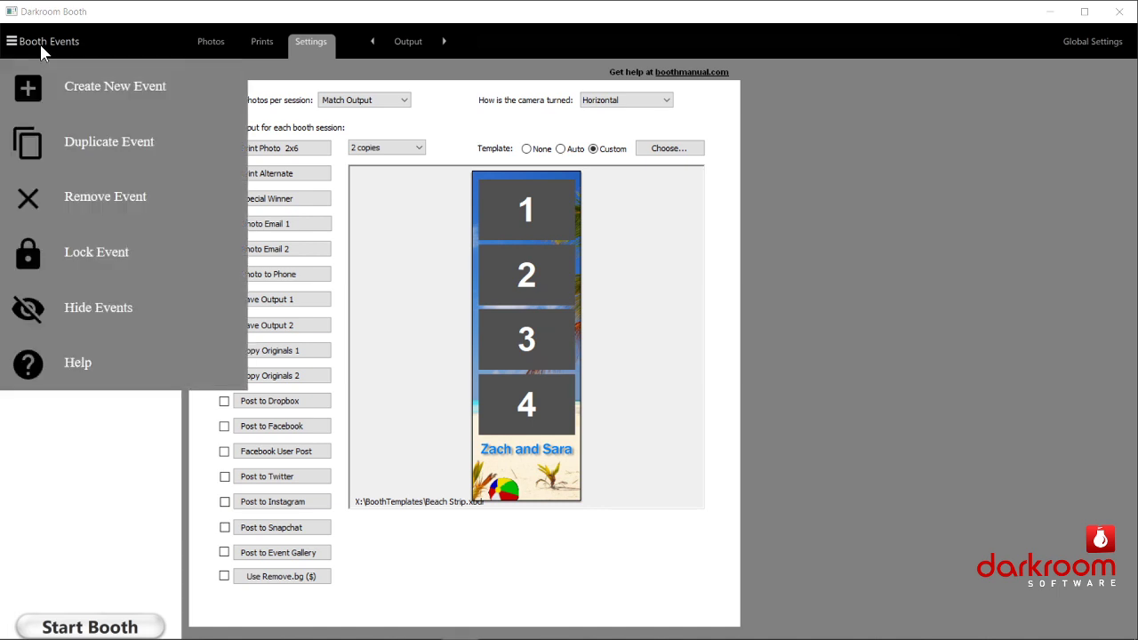
pyautogui.click(104, 319)
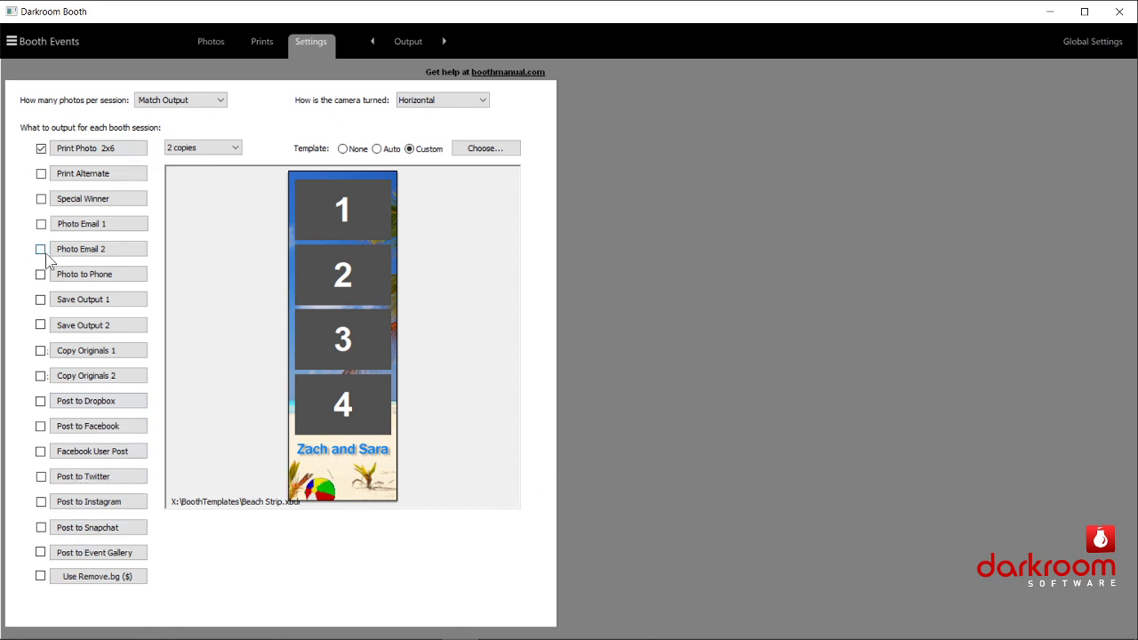
# Show the events list again and make its pane slightly narrower.
pyautogui.click(12, 40)
pyautogui.click(89, 318)
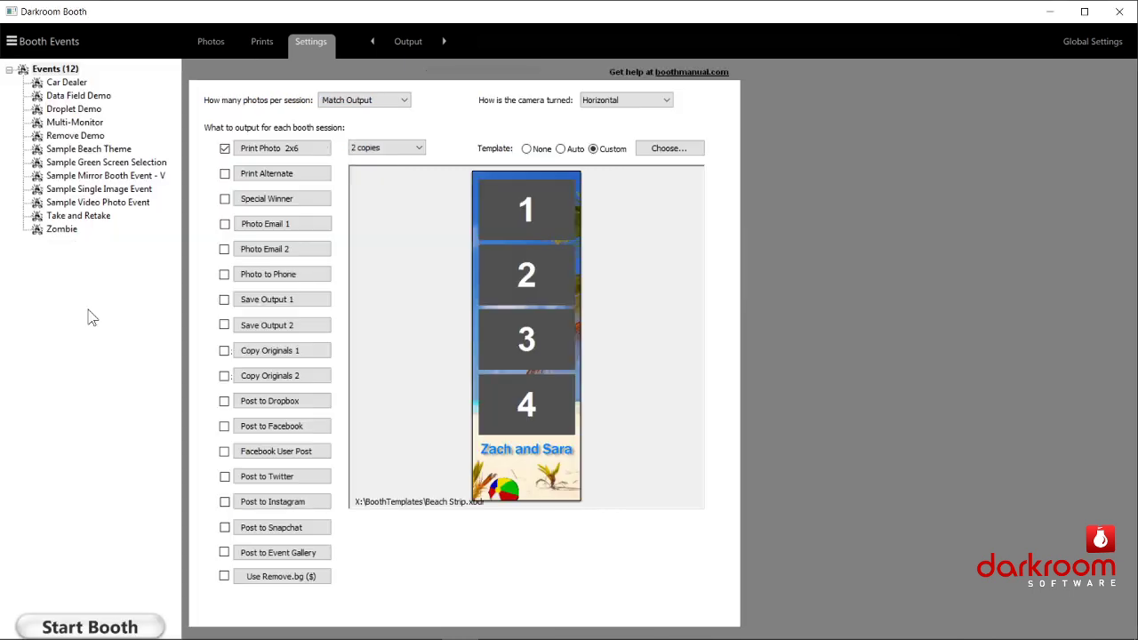
pyautogui.moveTo(184, 319); pyautogui.dragTo(154, 317)
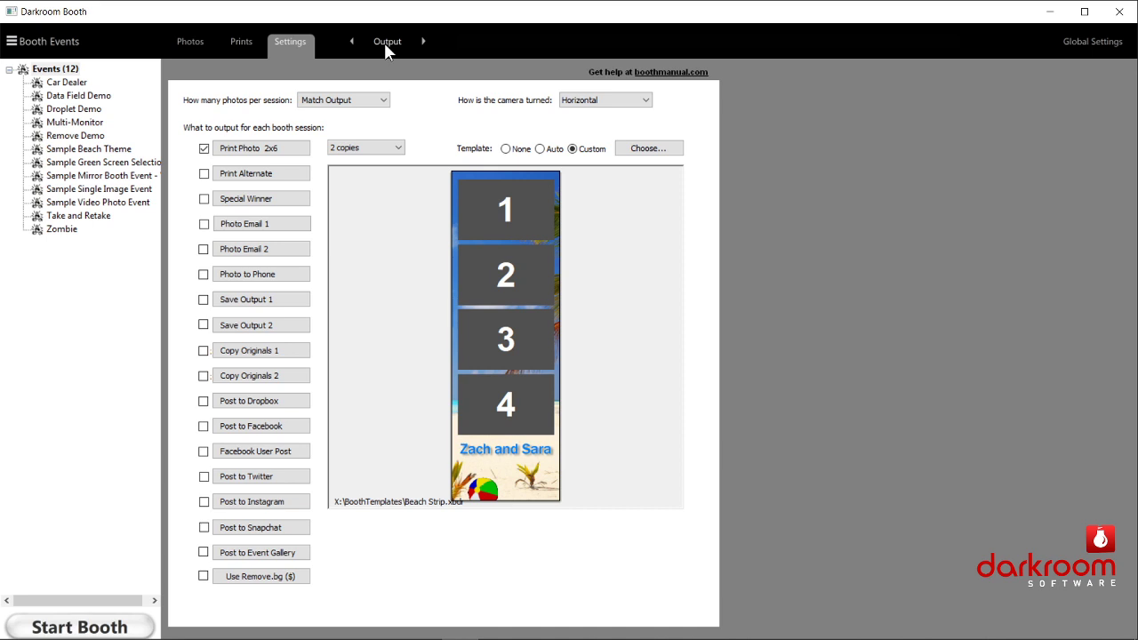
# Open the output queue and view the print details of the first pending job.
pyautogui.click(290, 46)
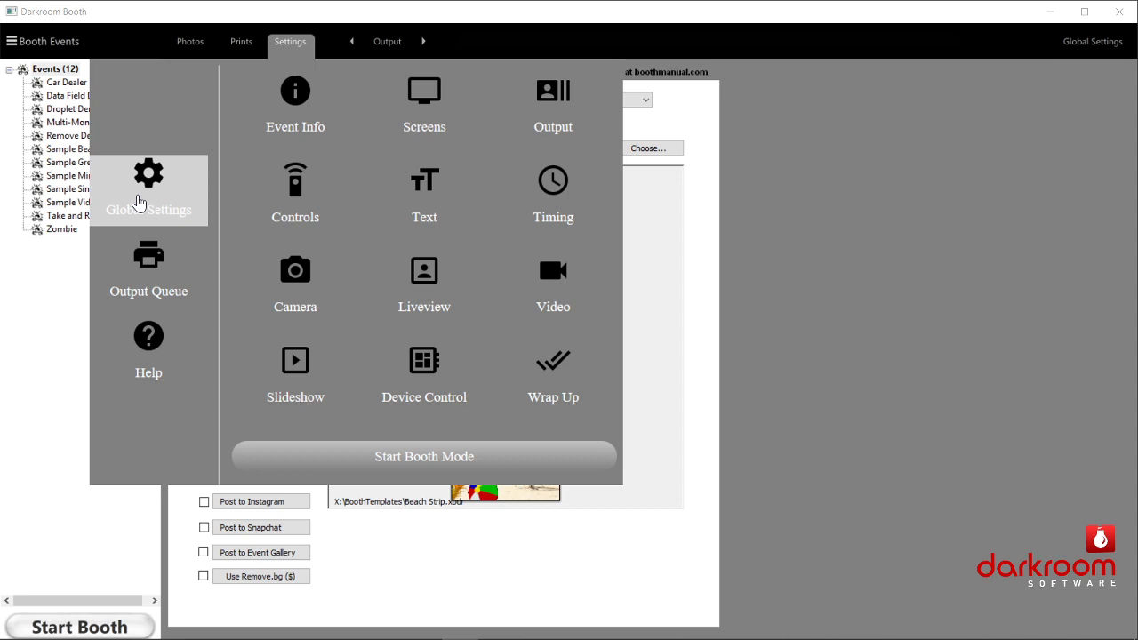
pyautogui.click(153, 271)
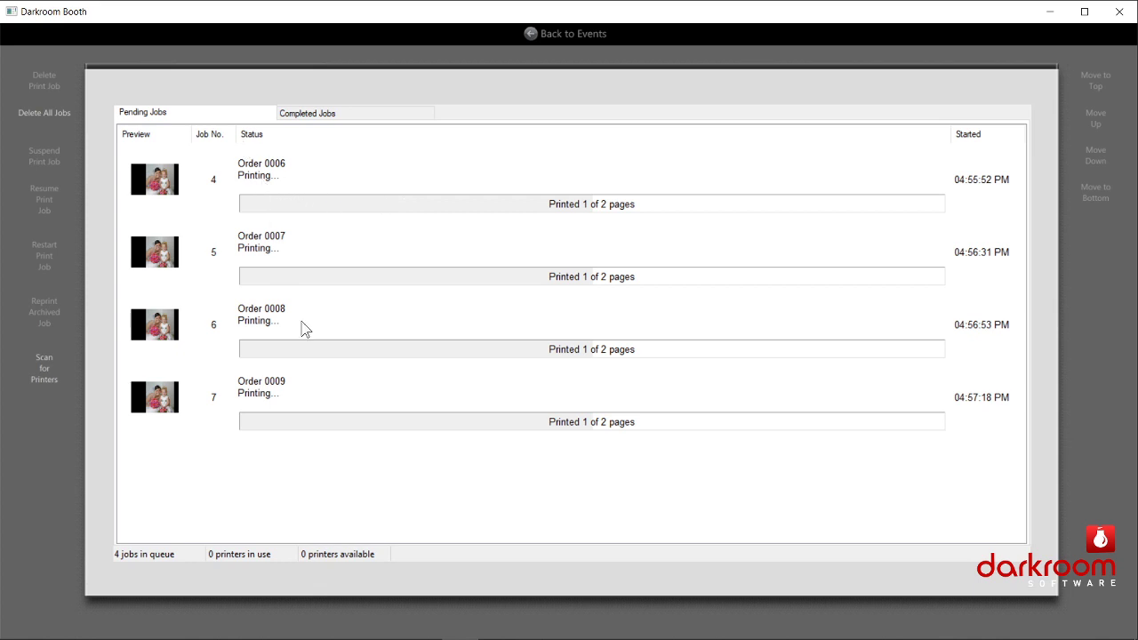
pyautogui.doubleClick(247, 182)
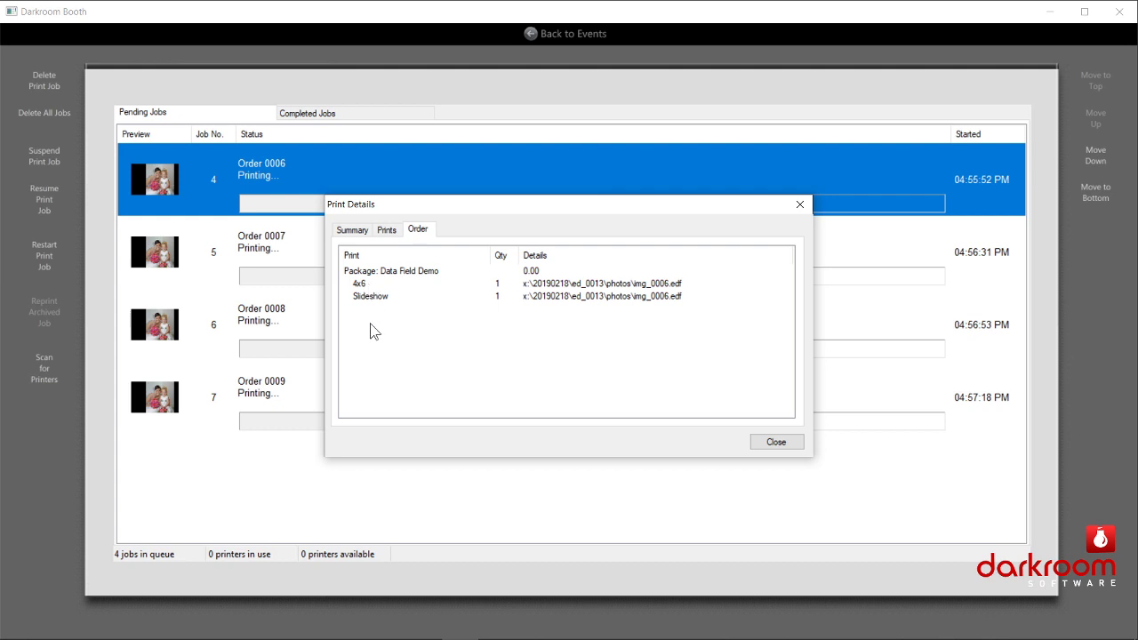
pyautogui.click(788, 444)
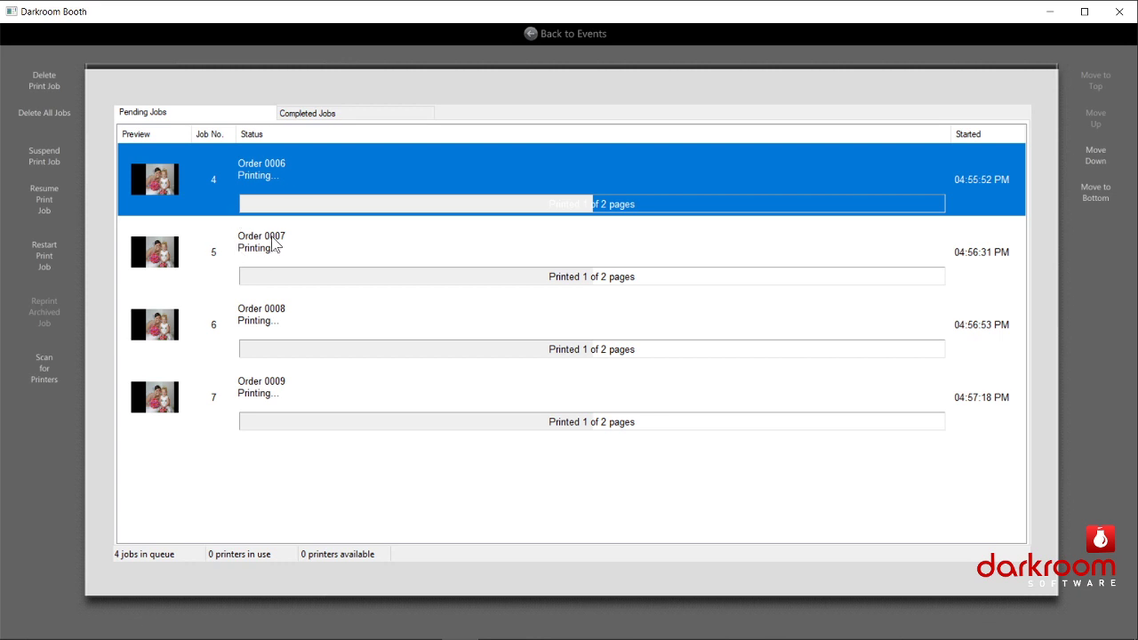
# View the print details of the first completed job and return to the pending jobs.
pyautogui.click(300, 122)
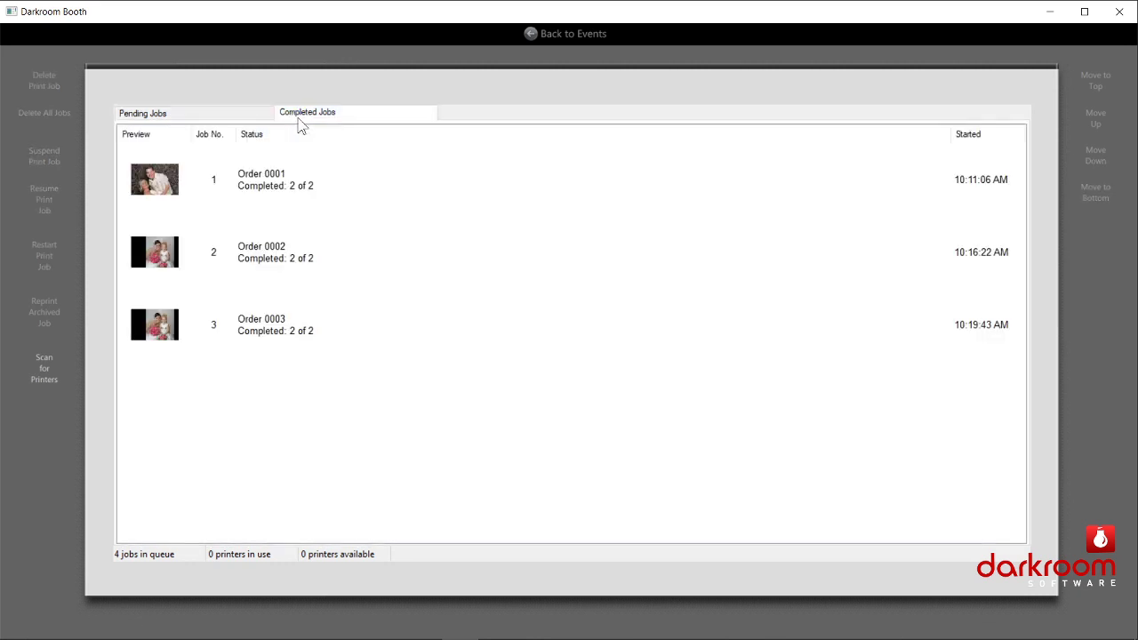
pyautogui.doubleClick(286, 189)
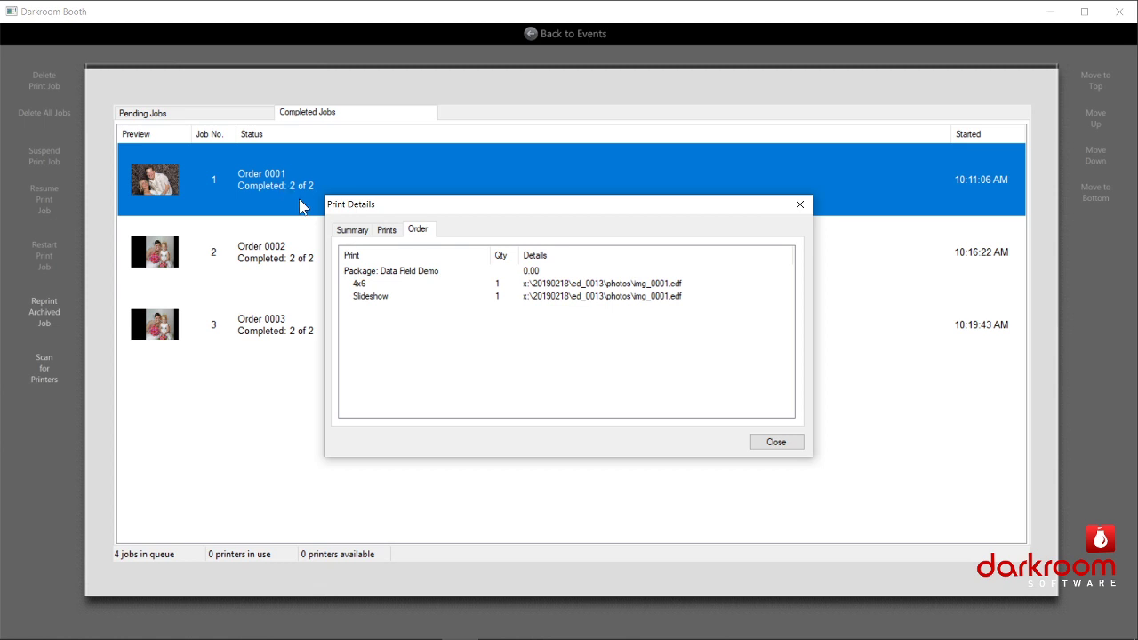
pyautogui.click(772, 444)
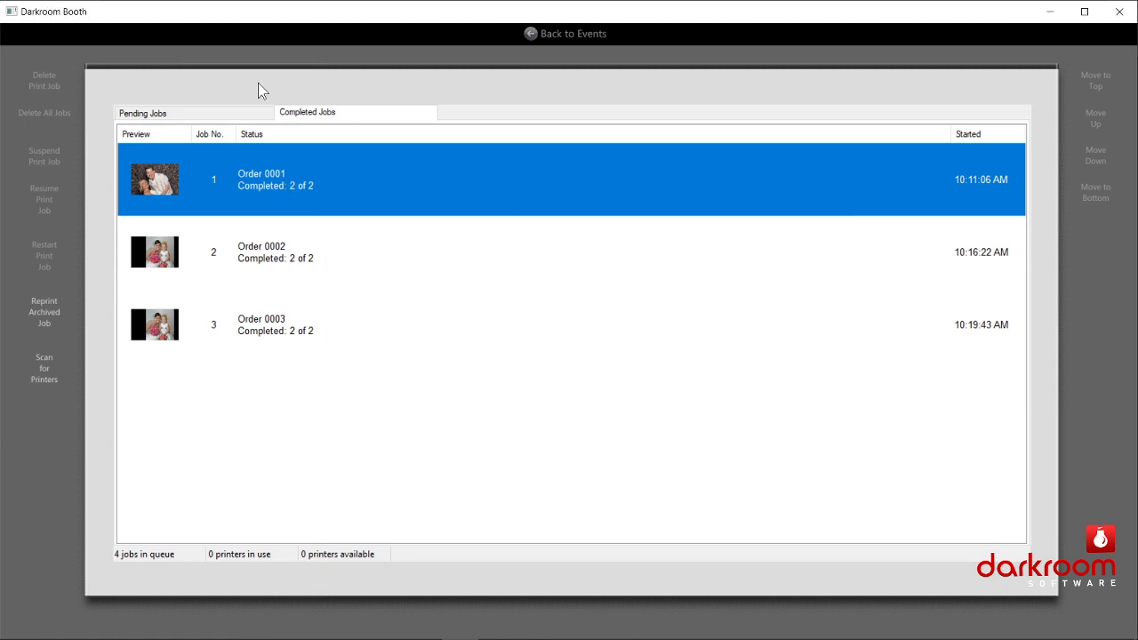
pyautogui.click(202, 104)
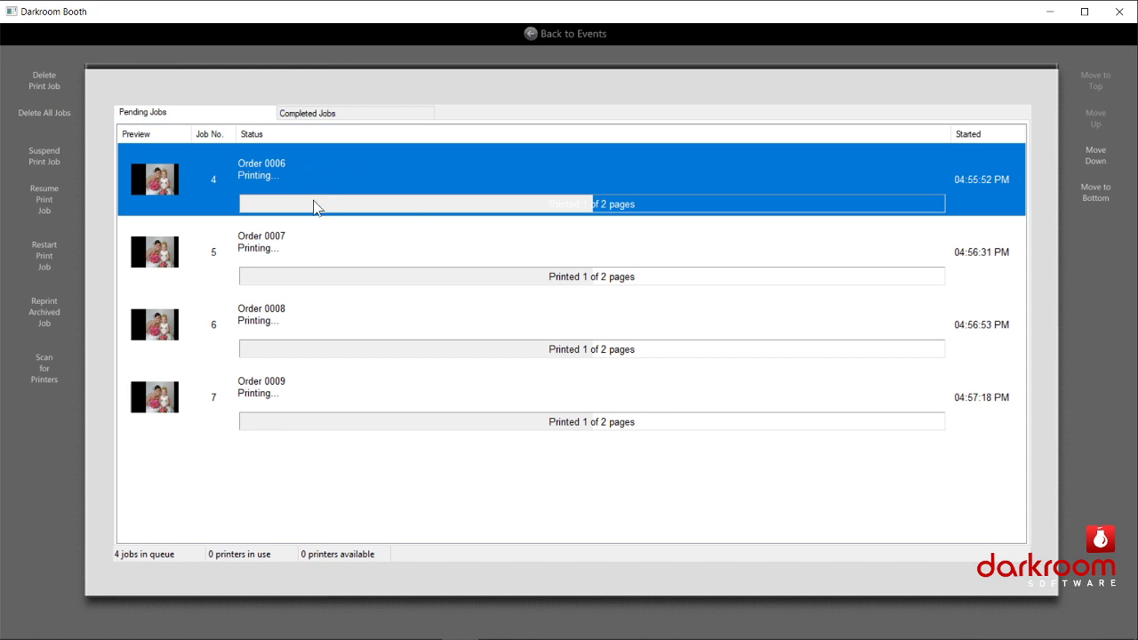
# Delete all pending print jobs from the output queue and go back to the events.
pyautogui.click(39, 113)
pyautogui.click(598, 373)
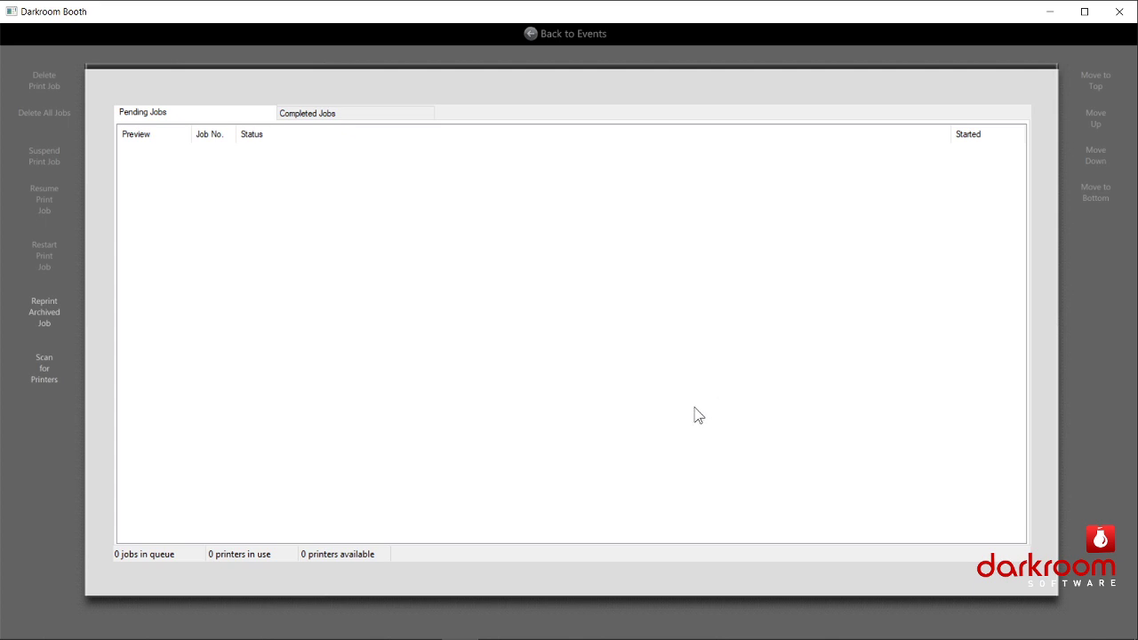
pyautogui.click(563, 36)
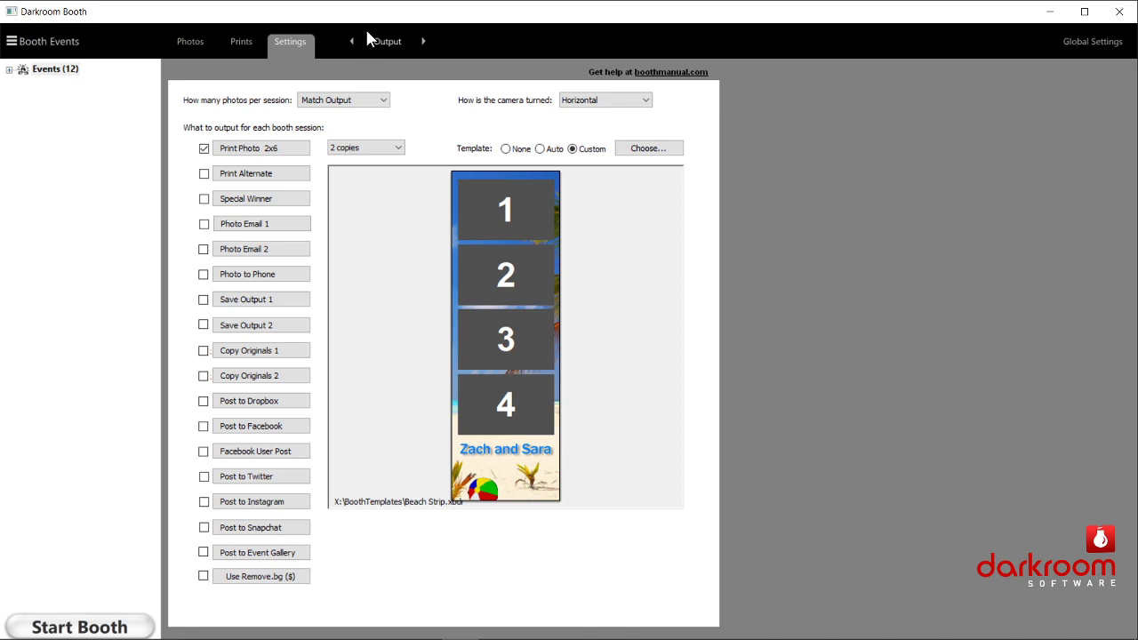
pyautogui.click(284, 42)
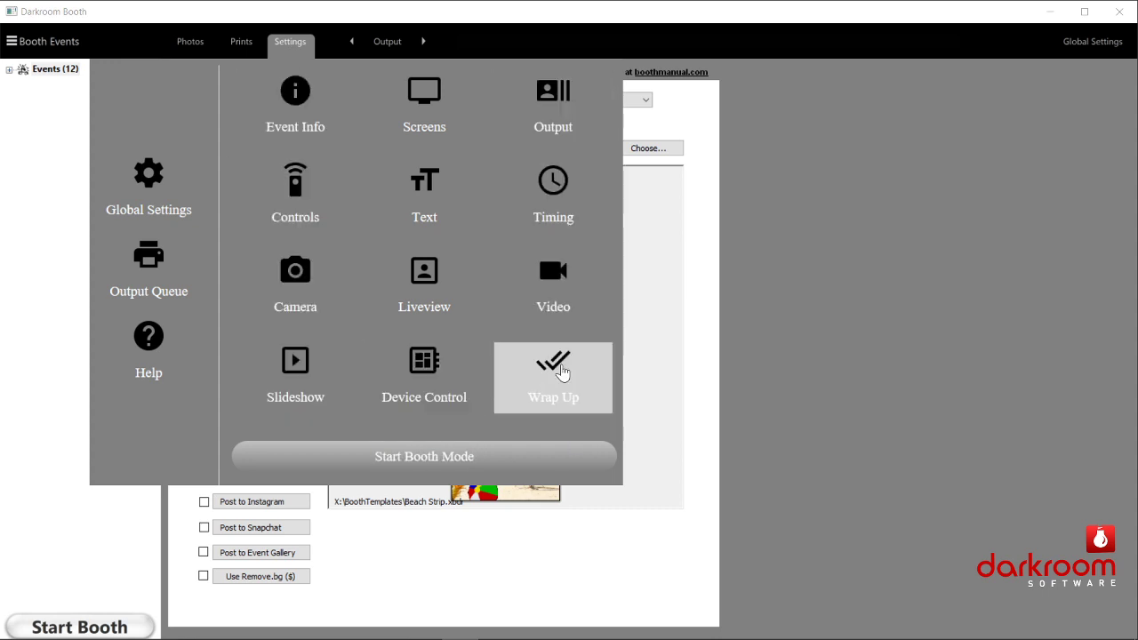
pyautogui.click(291, 44)
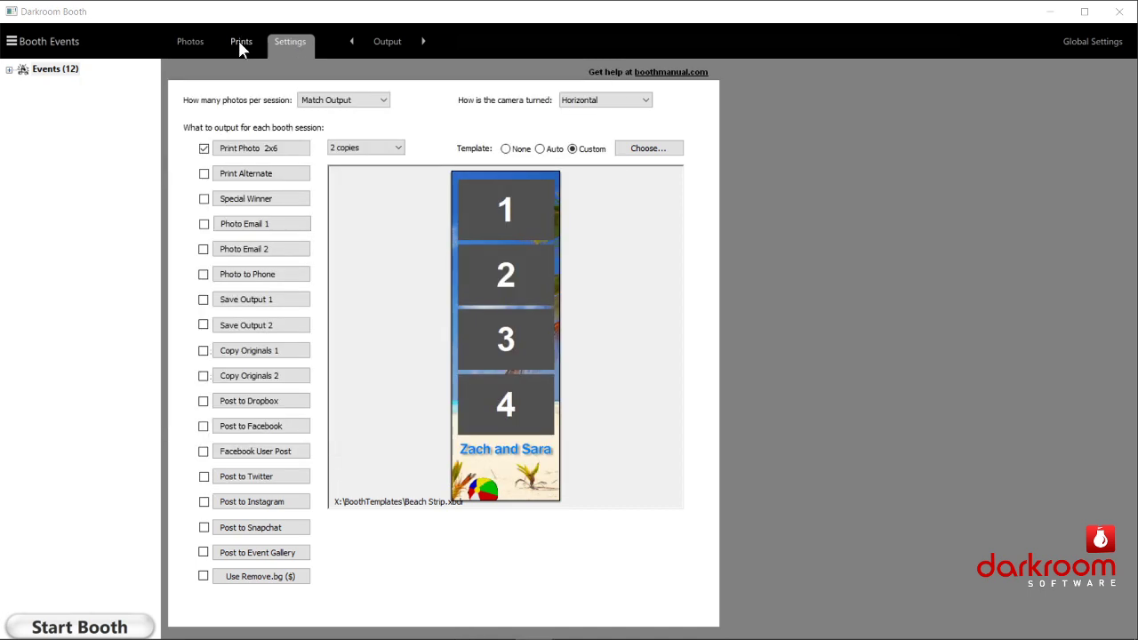
# Expand the events list and select the Data Field Demo event.
pyautogui.click(18, 71)
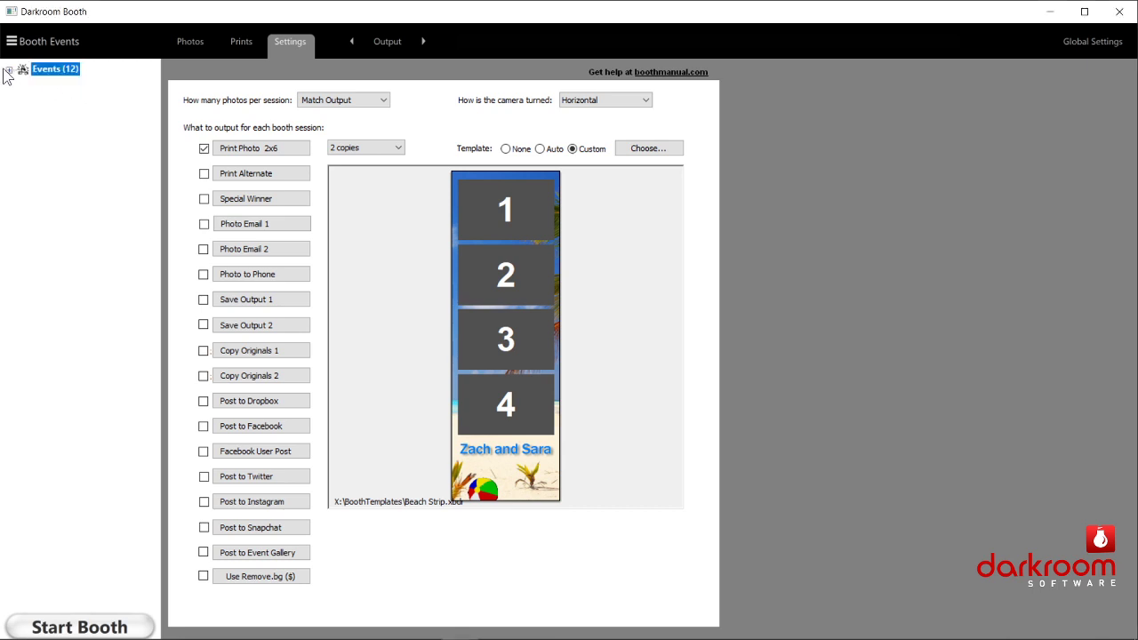
pyautogui.click(9, 70)
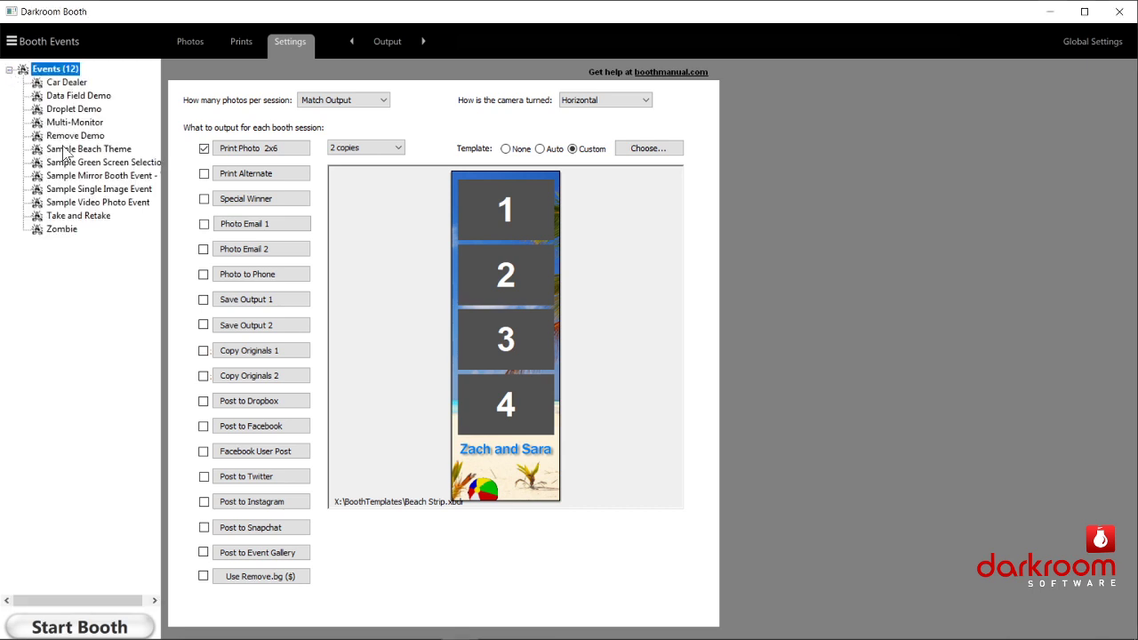
pyautogui.click(67, 97)
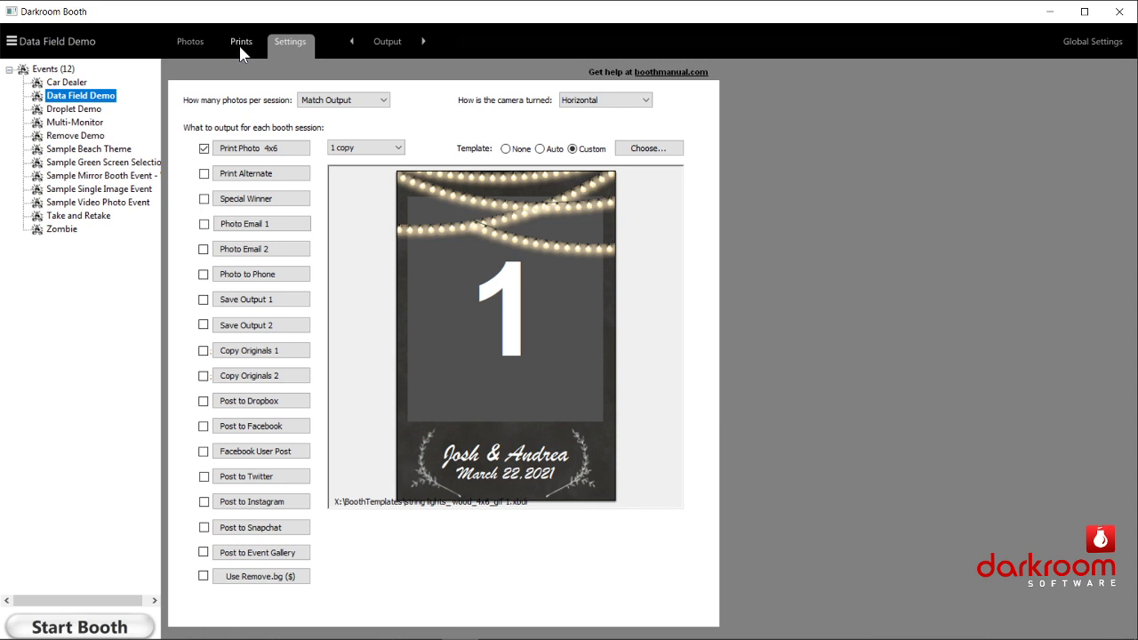
# Show the Data Field Demo event's photos and look through the commands available for them.
pyautogui.click(191, 44)
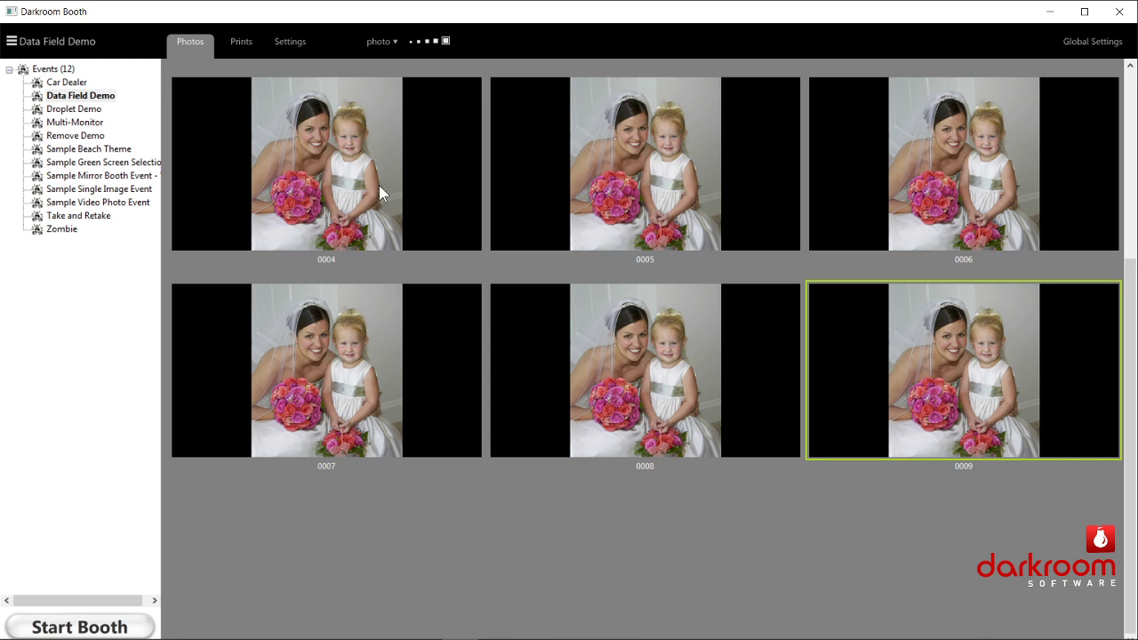
pyautogui.click(386, 45)
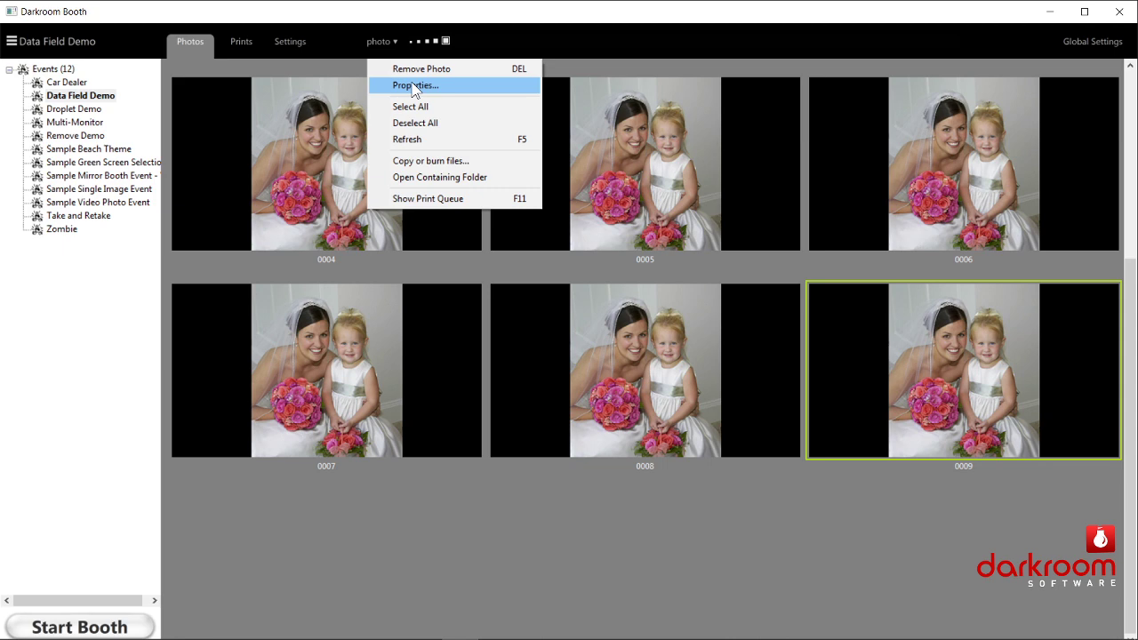
pyautogui.press('F11')
# Open print 0008 of the event for editing and try scaling the photo up and down inside the template opening.
pyautogui.click(241, 42)
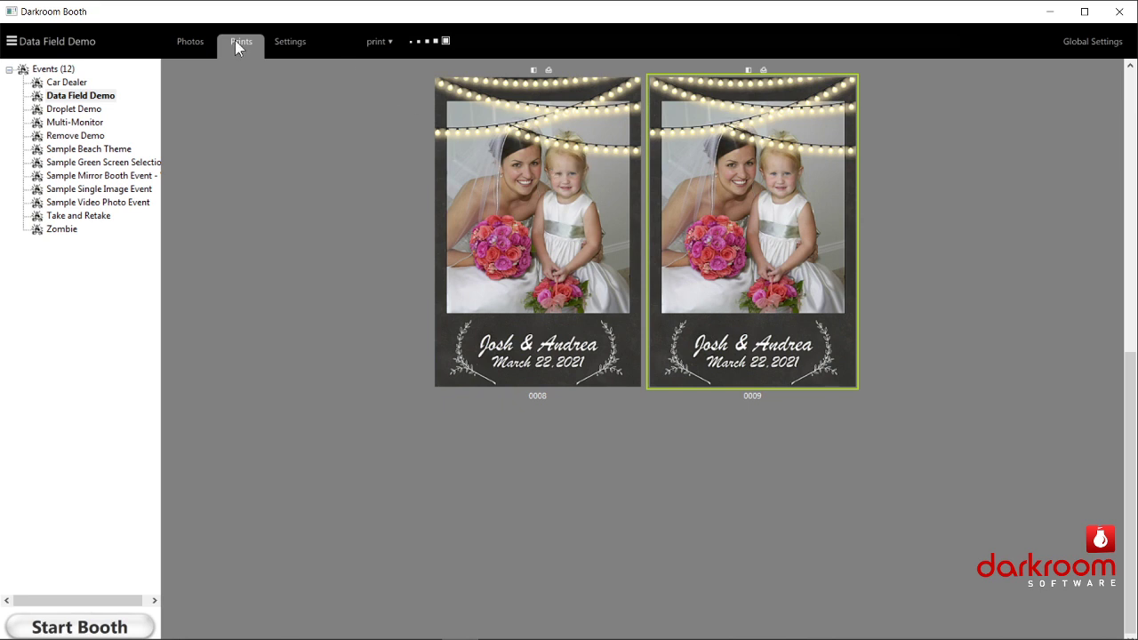
pyautogui.doubleClick(503, 193)
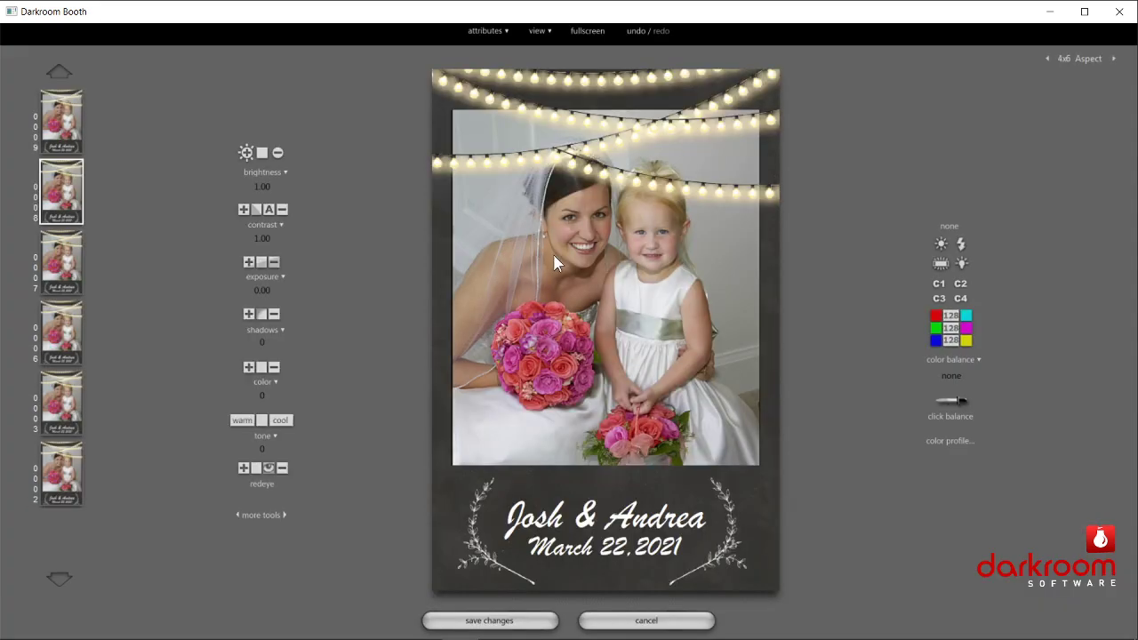
pyautogui.scroll(4, 553, 262)
pyautogui.scroll(-4, 552, 262)
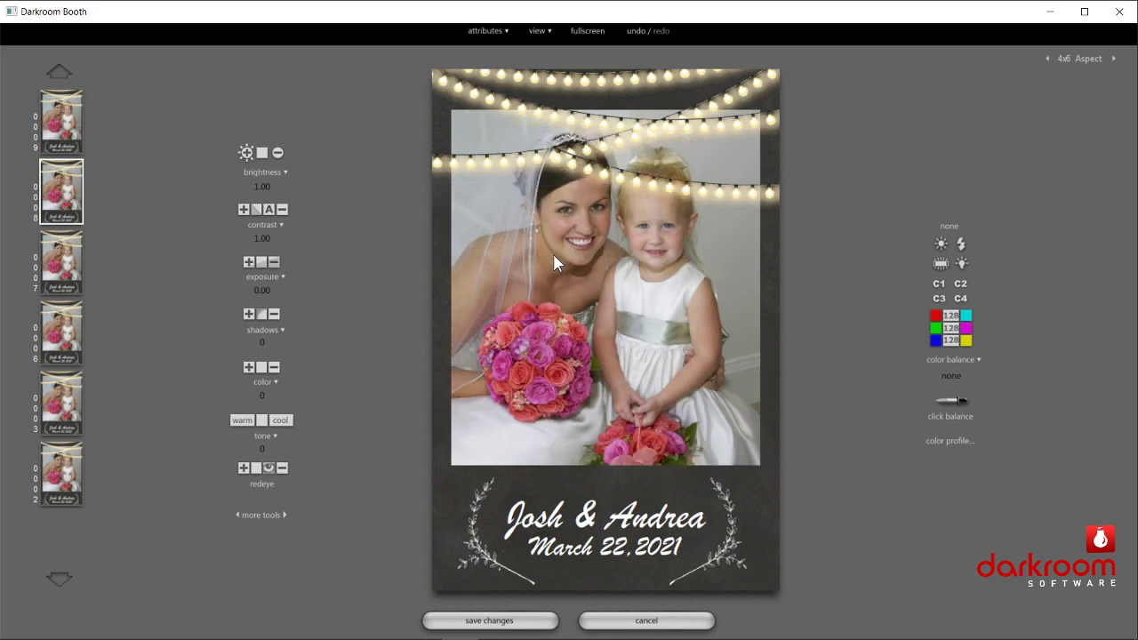
pyautogui.scroll(-2, 553, 262)
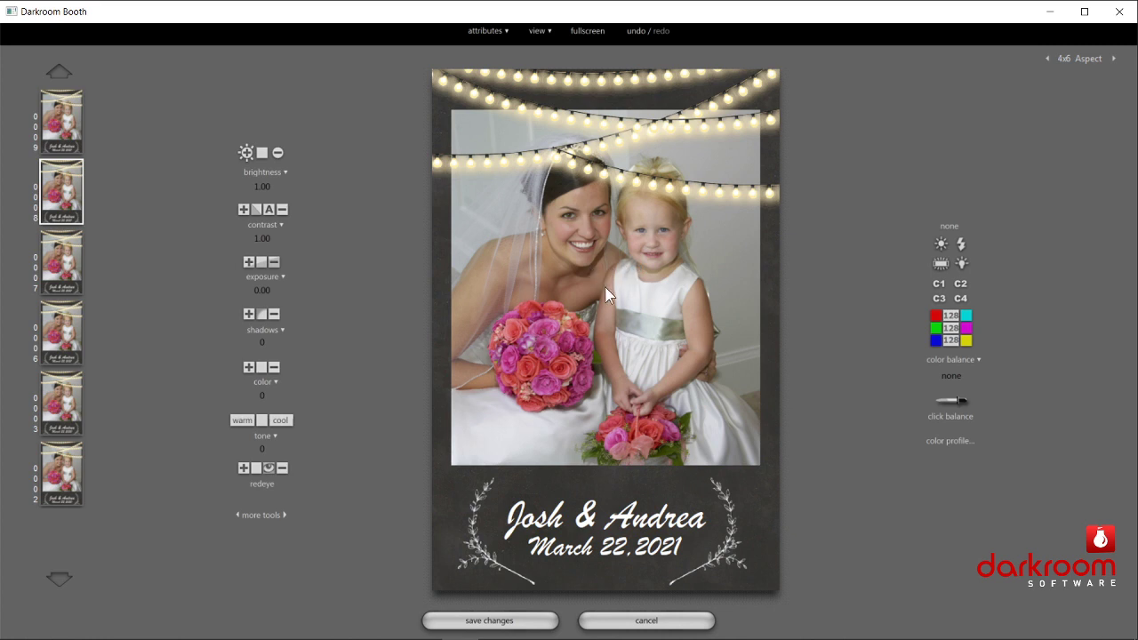
pyautogui.scroll(-1, 617, 326)
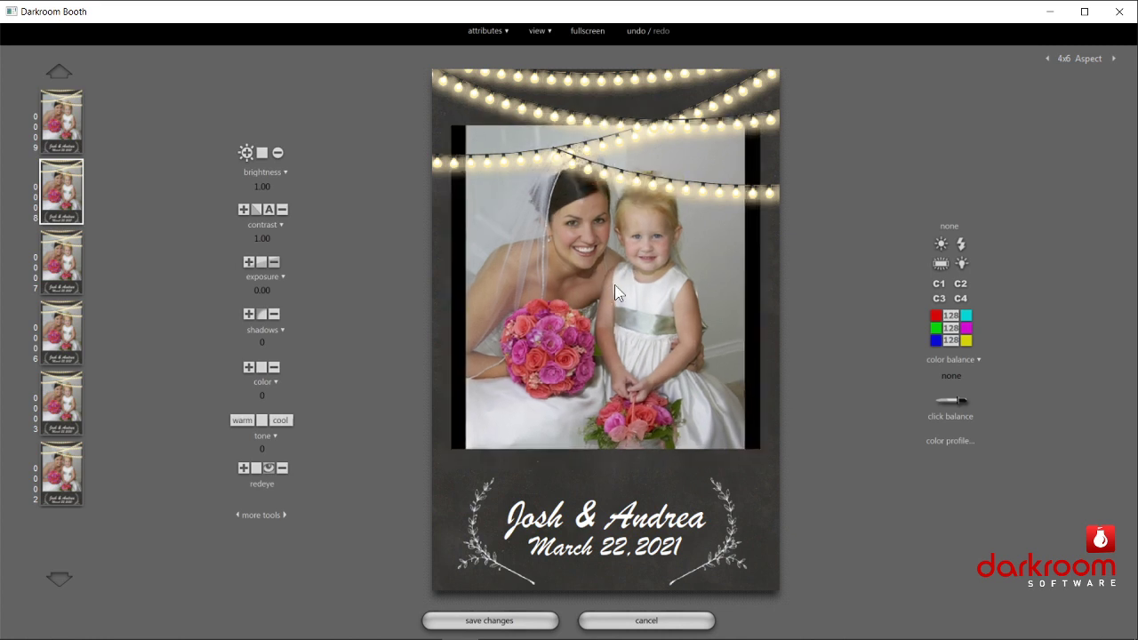
pyautogui.scroll(-1, 614, 313)
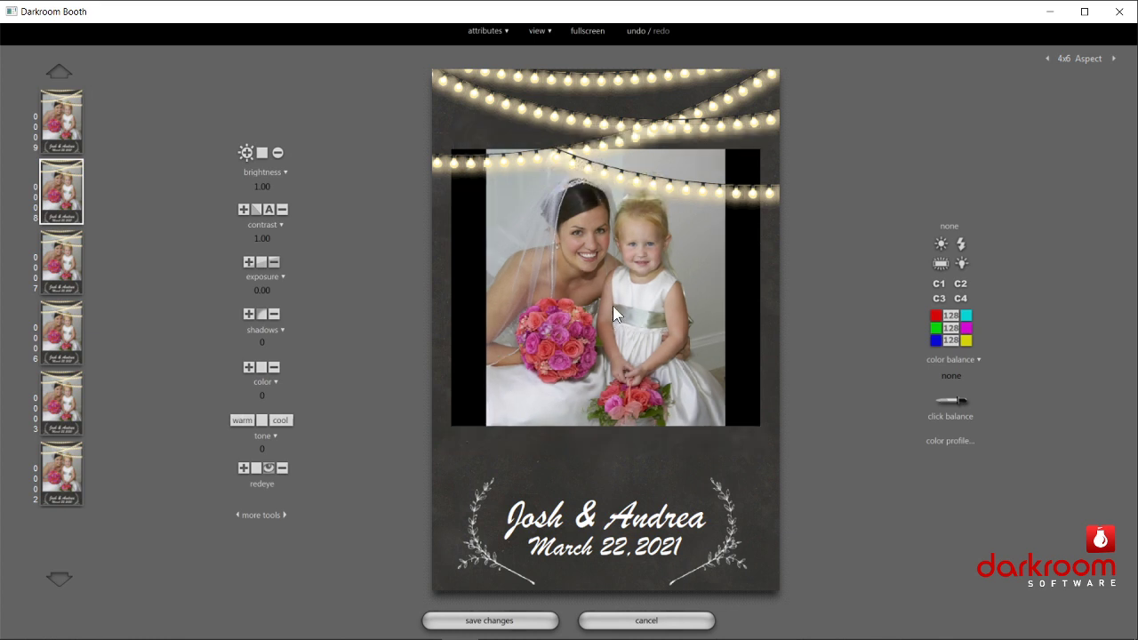
pyautogui.scroll(2, 601, 303)
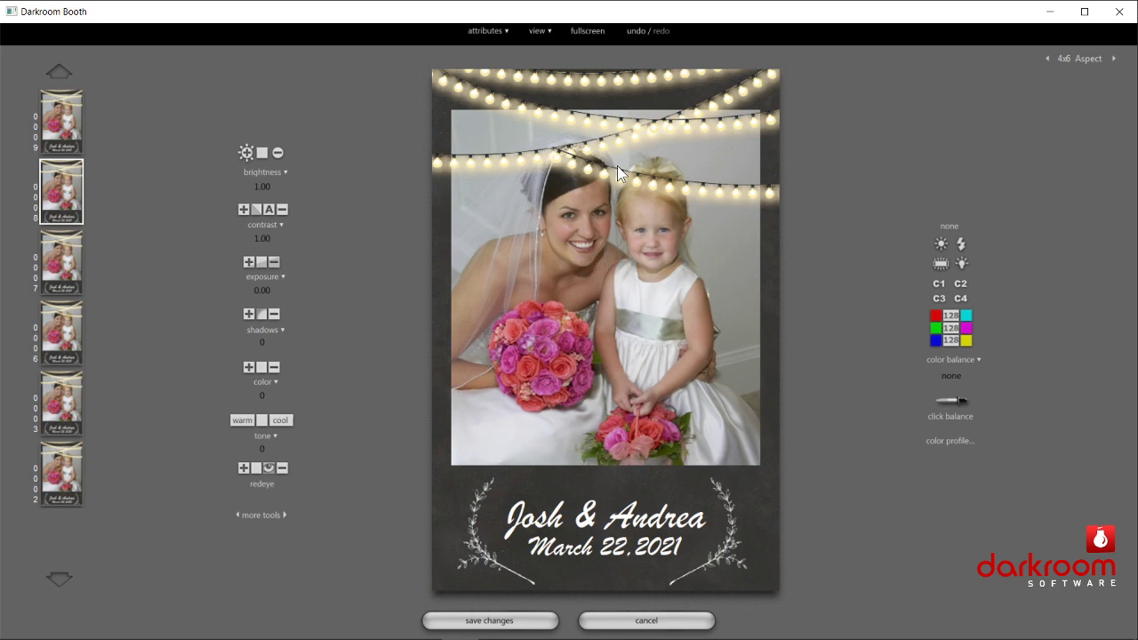
# Inspect the text object settings of the event description on the print and close them without changes.
pyautogui.doubleClick(526, 522)
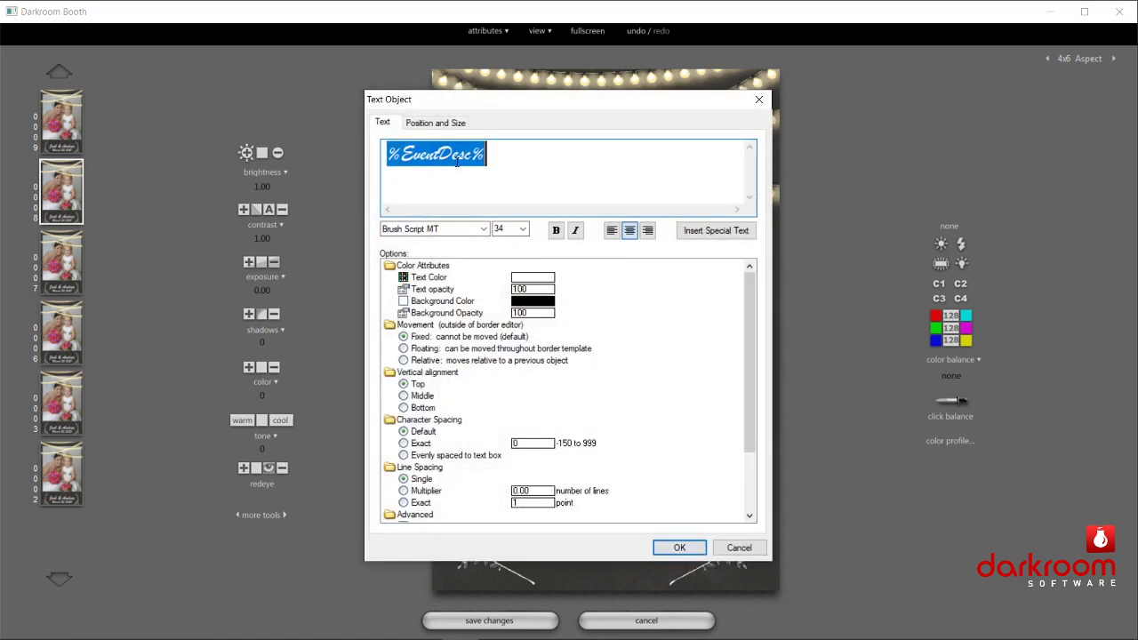
pyautogui.click(738, 547)
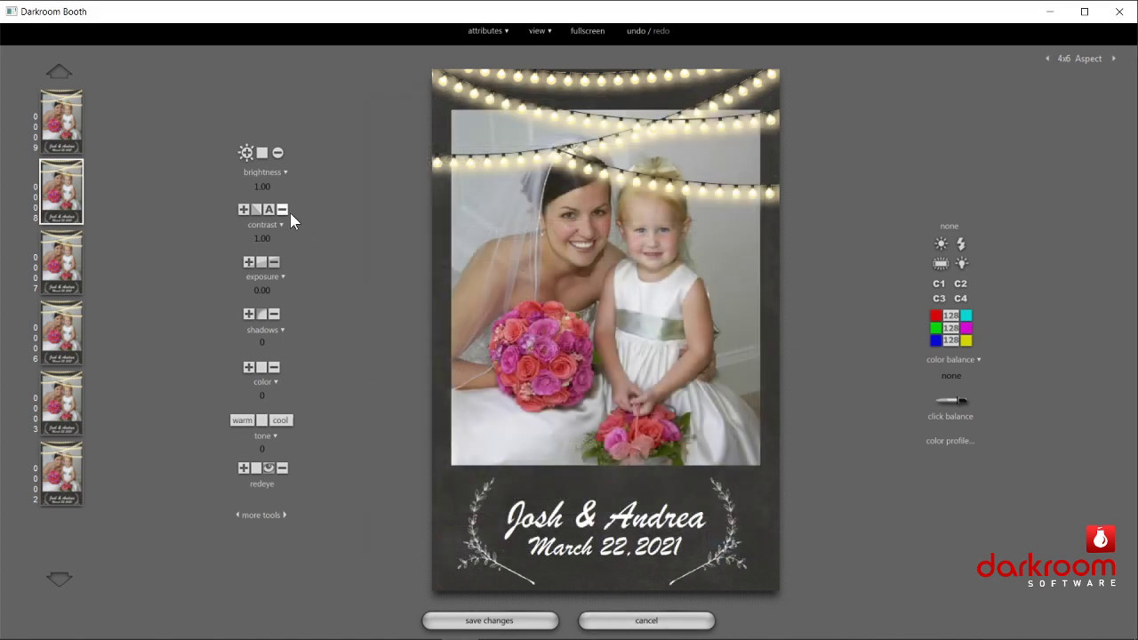
# Try raising the print's exposure to 0.25 and leave the editor without saving the changes.
pyautogui.click(249, 263)
pyautogui.click(273, 262)
pyautogui.click(272, 263)
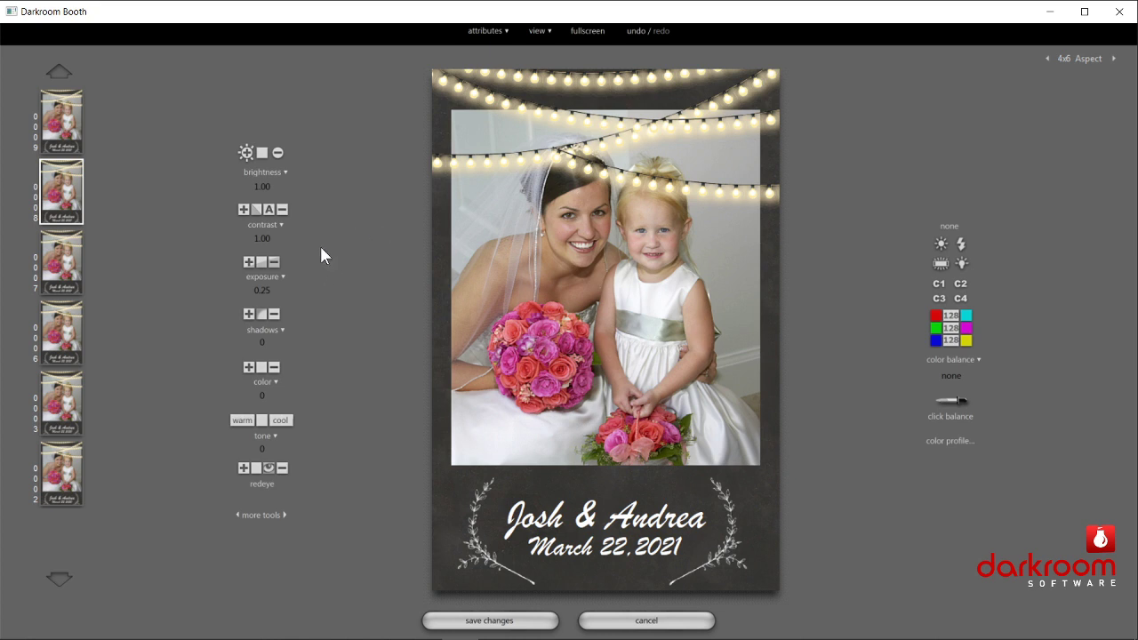
pyautogui.click(642, 621)
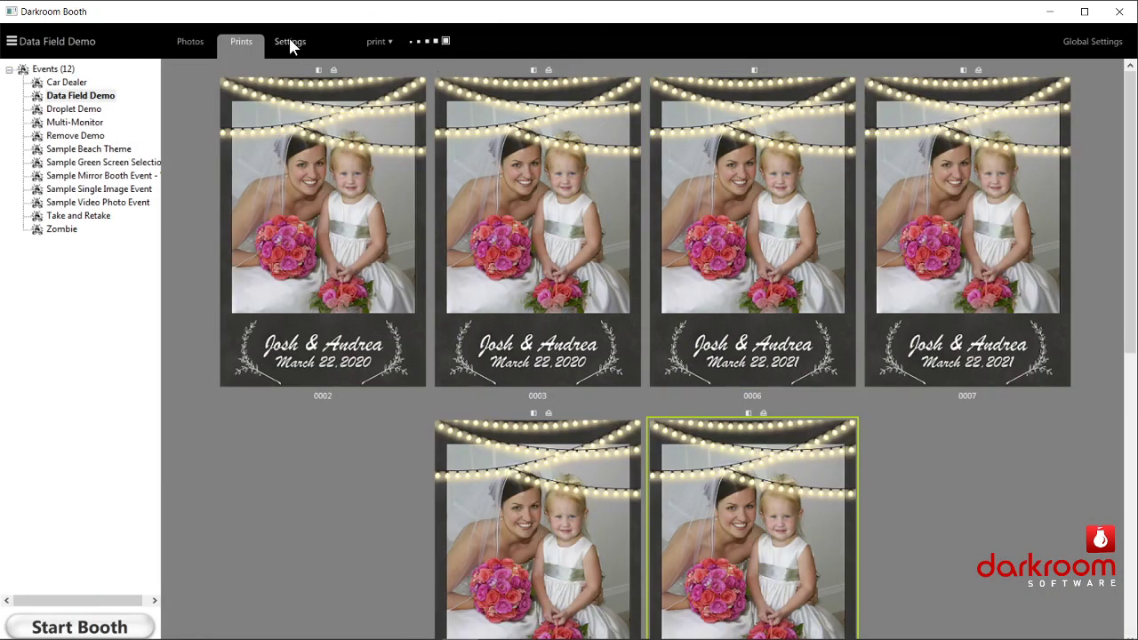
# Return to the event's output settings and choose Match Output for the number of photos per session.
pyautogui.click(289, 42)
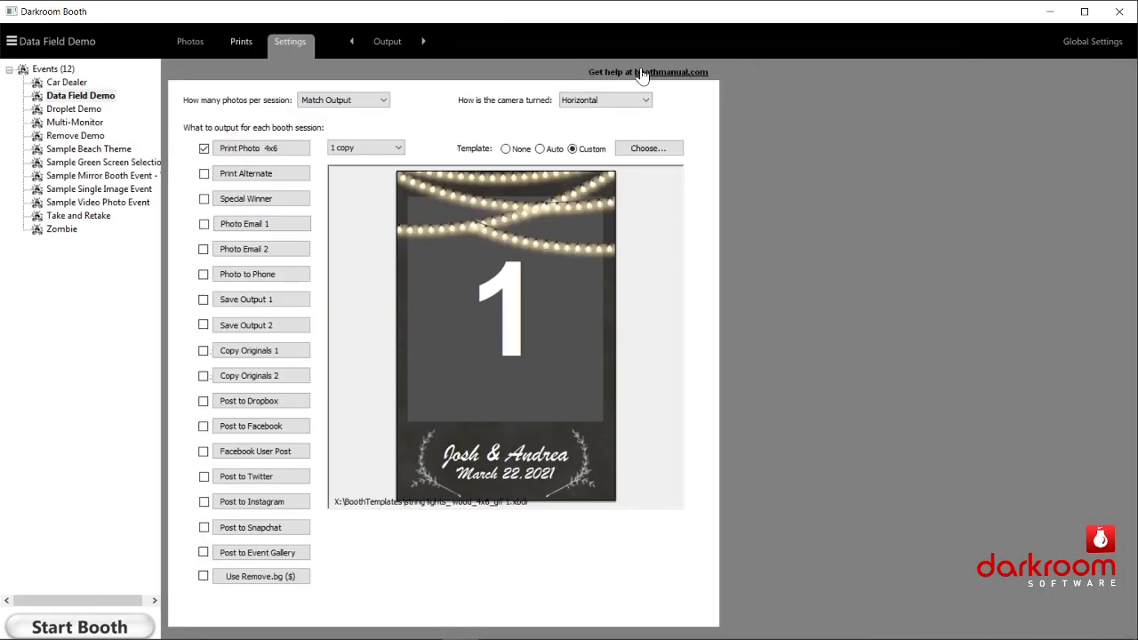
pyautogui.click(335, 101)
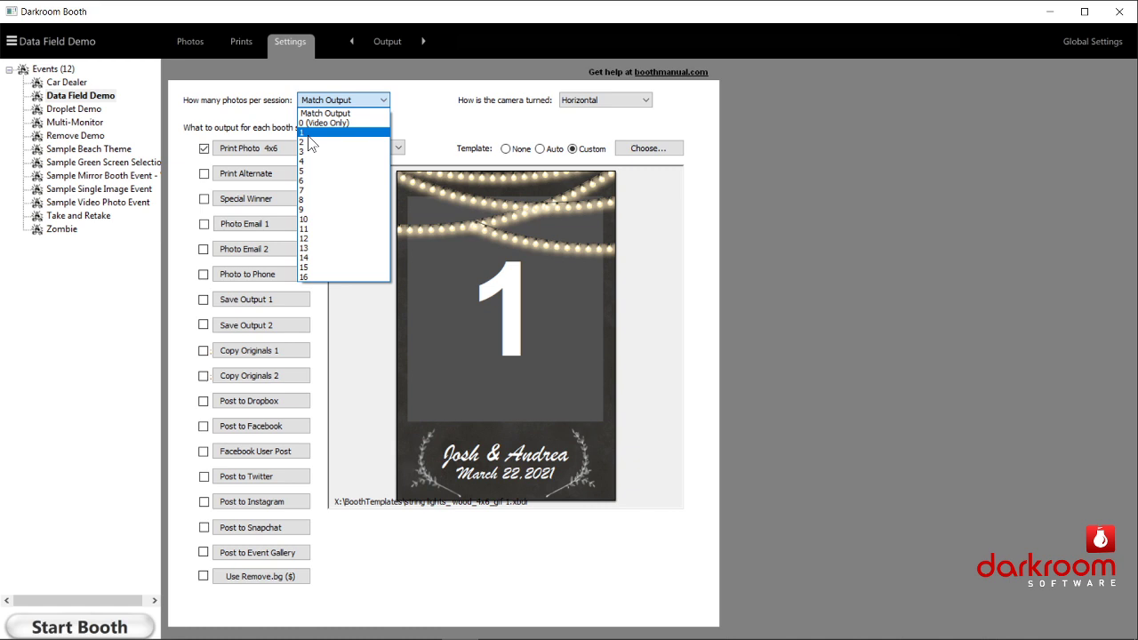
pyautogui.click(330, 114)
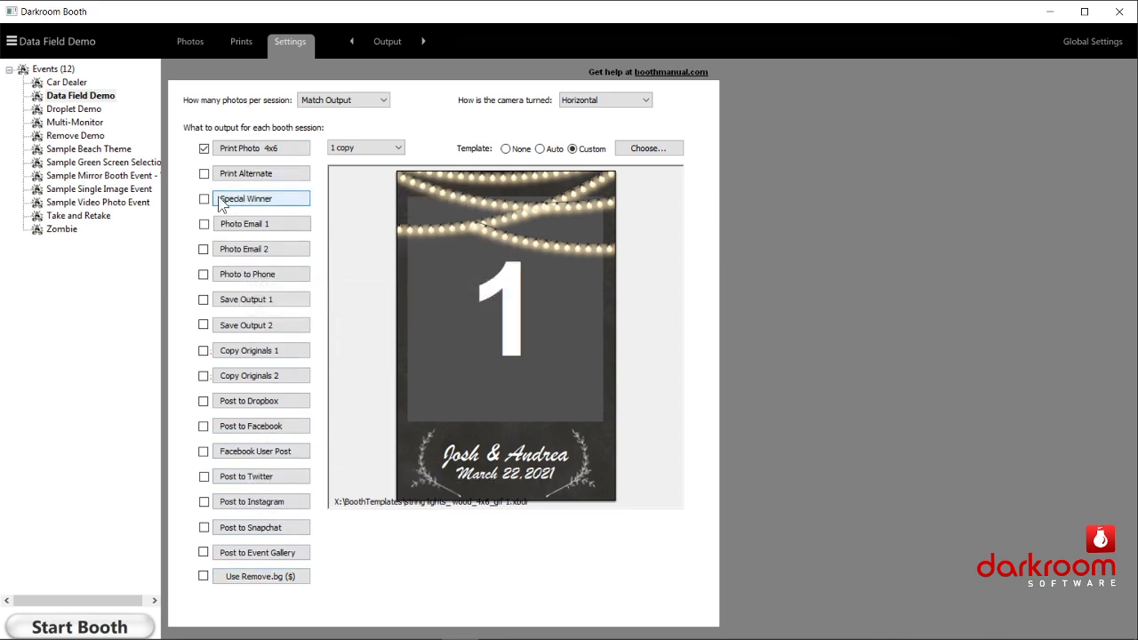
# Try the 2x6 print size for the event's photo output and switch it back to 4x6.
pyautogui.click(239, 149)
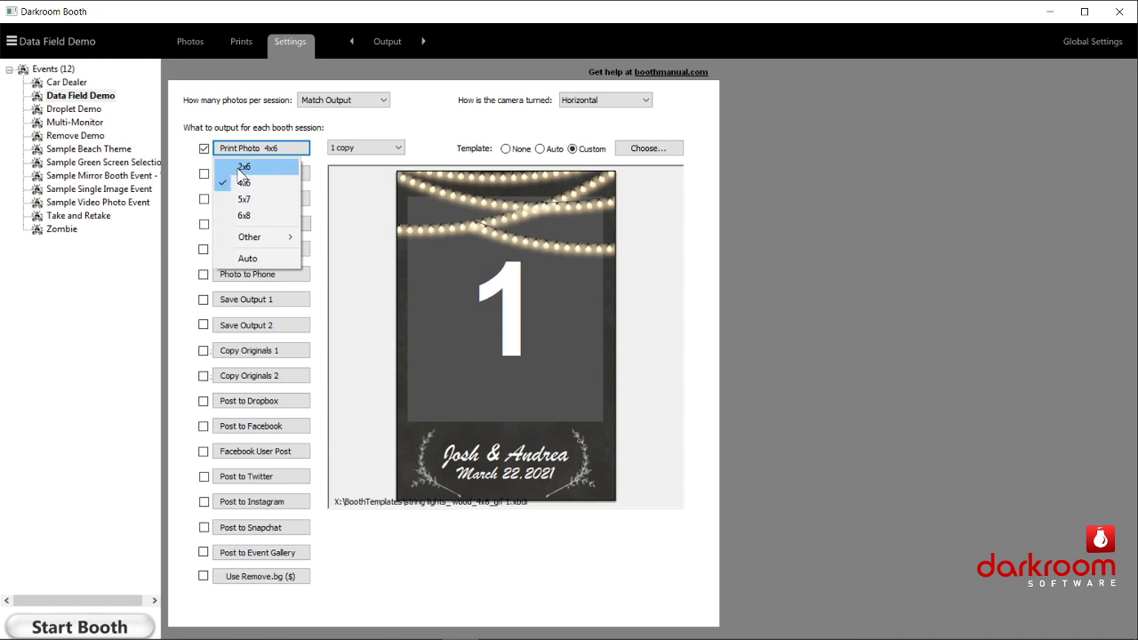
pyautogui.click(243, 169)
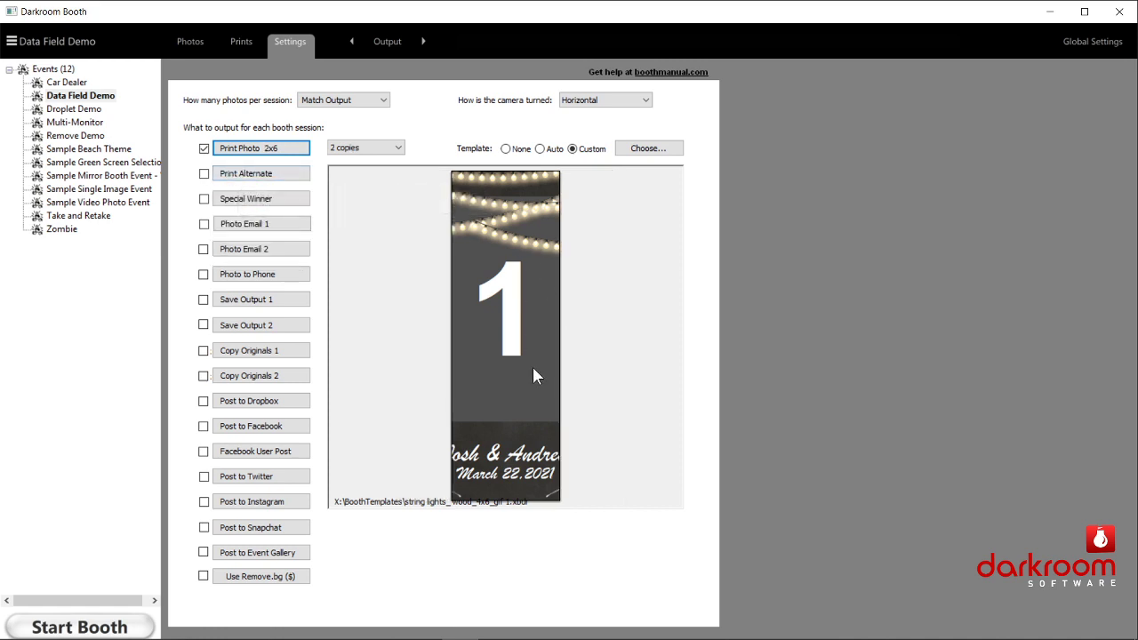
pyautogui.click(248, 151)
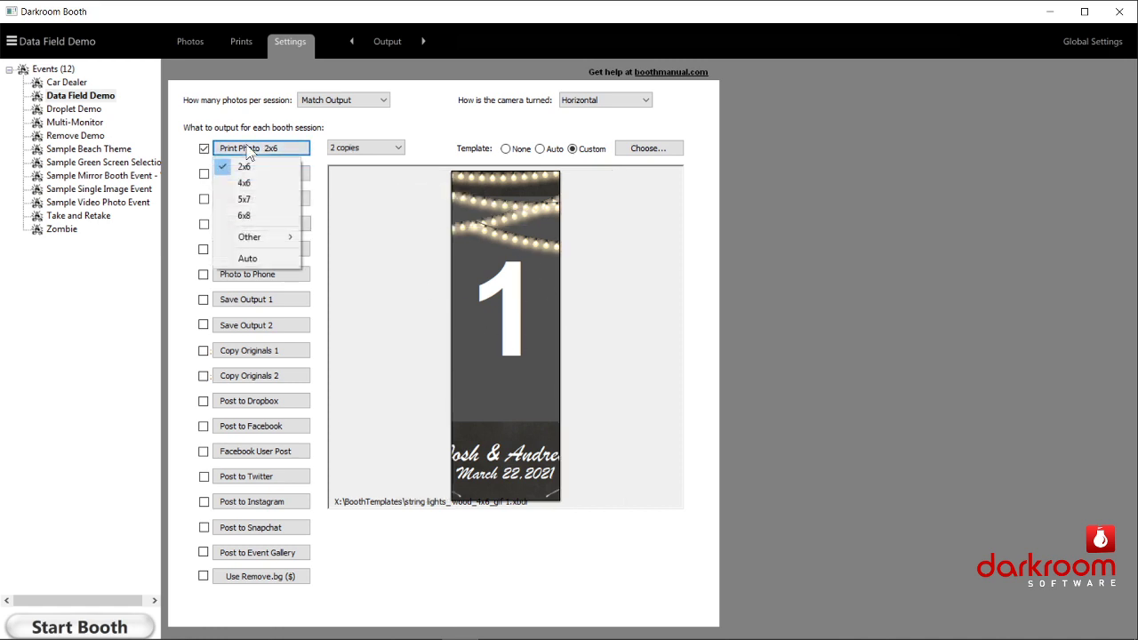
pyautogui.click(245, 183)
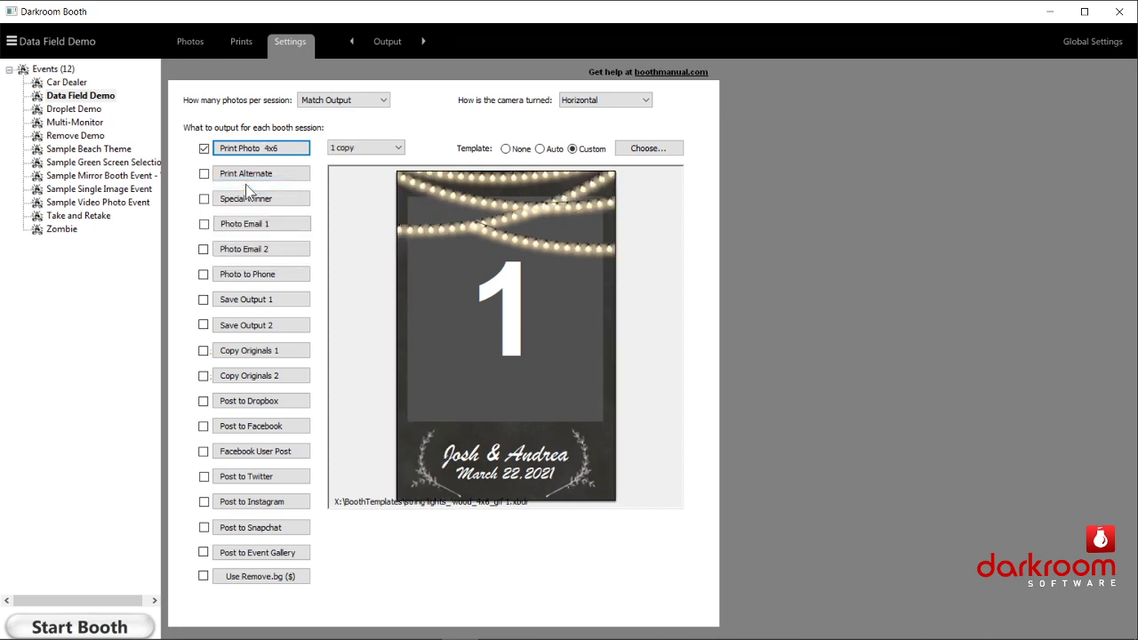
# Set the Print Photo size to Auto and reopen the list of print sizes to check it.
pyautogui.click(247, 150)
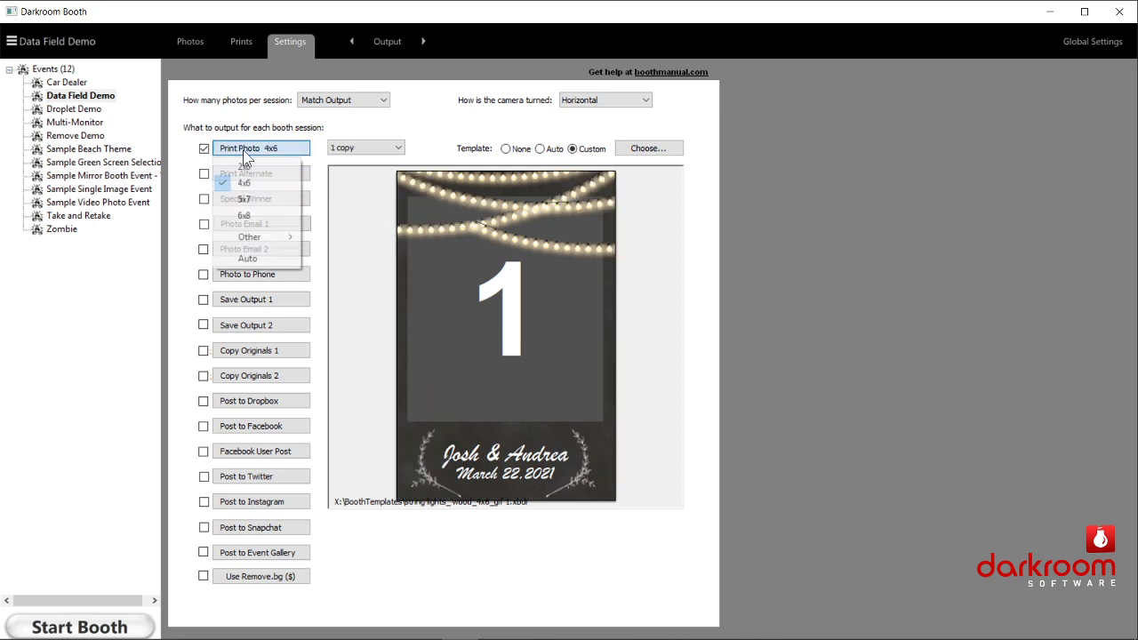
pyautogui.click(254, 263)
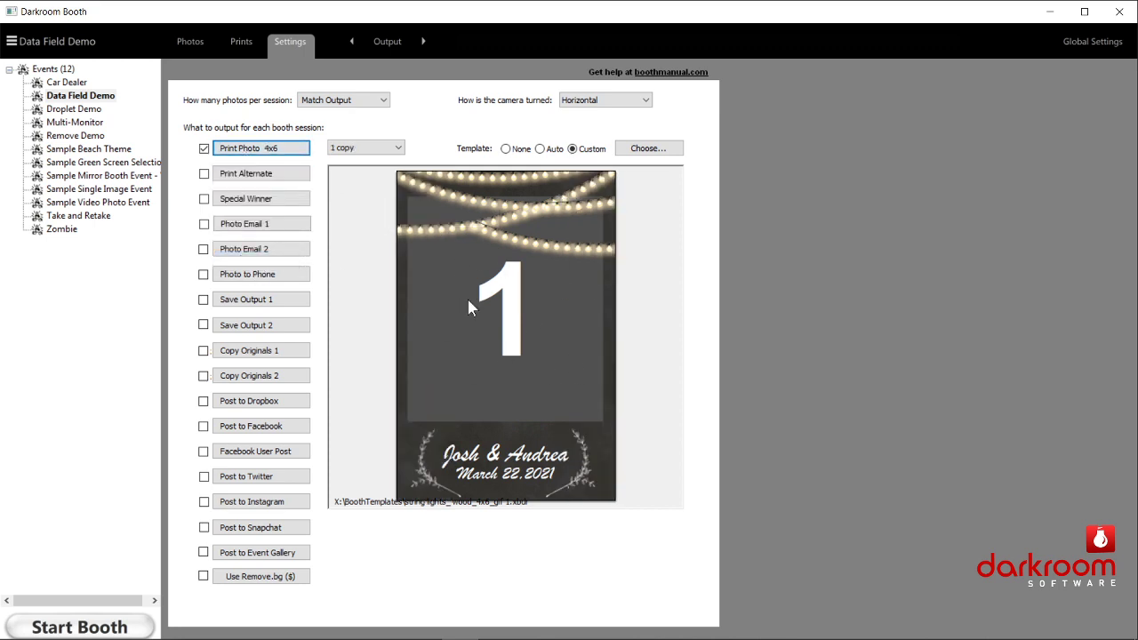
pyautogui.click(285, 158)
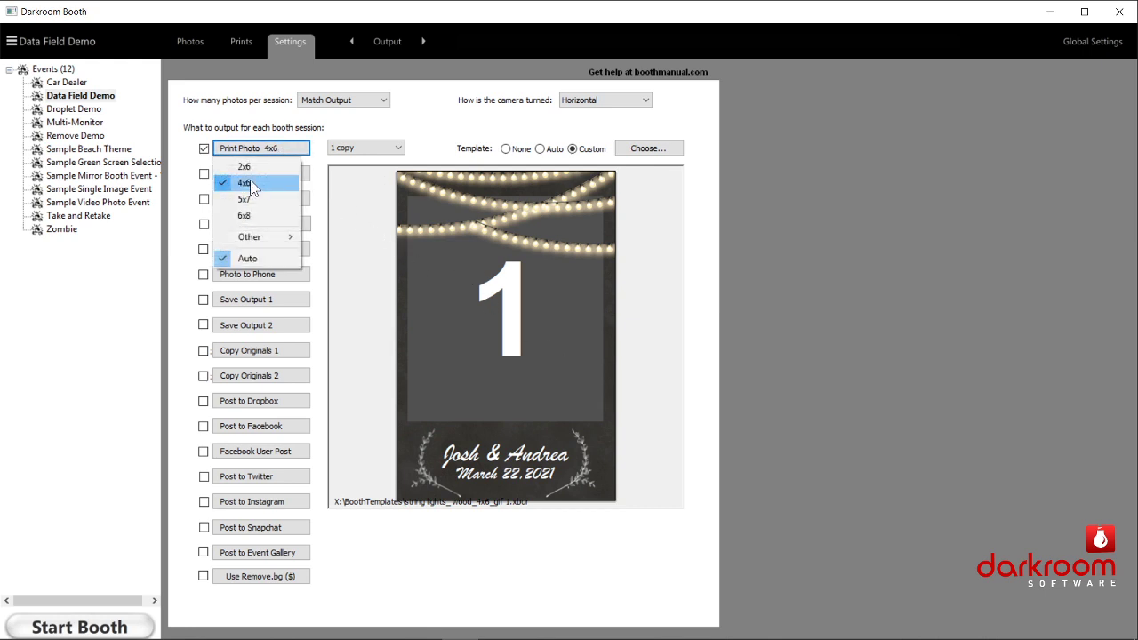
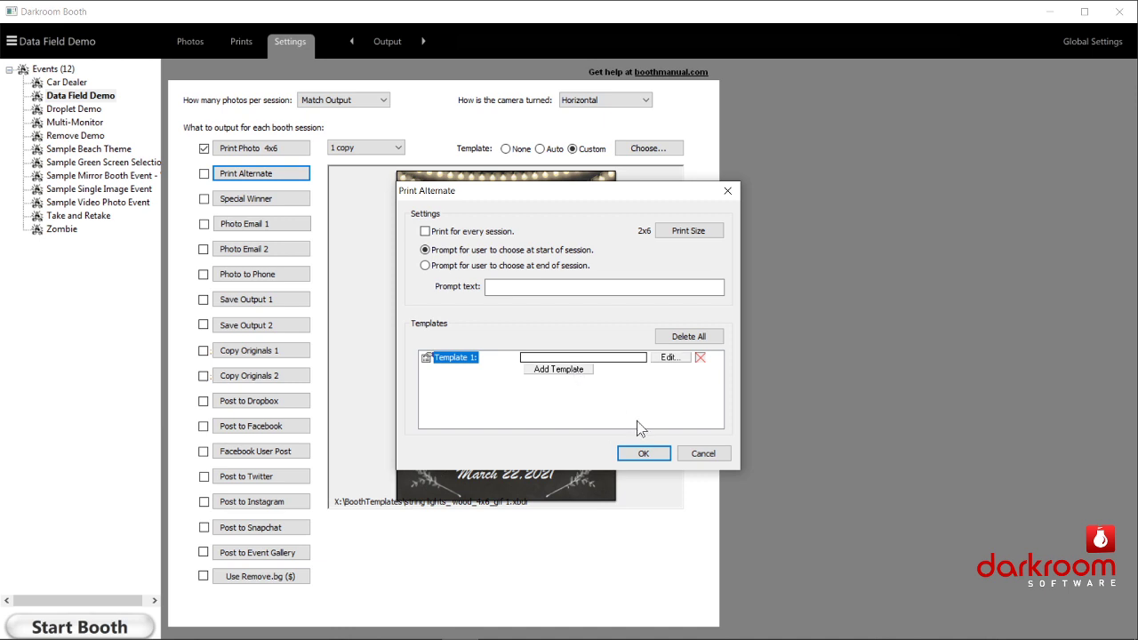
# Cancel the Print Alternate settings, then view the Special Winner settings and close them without saving changes.
pyautogui.click(701, 456)
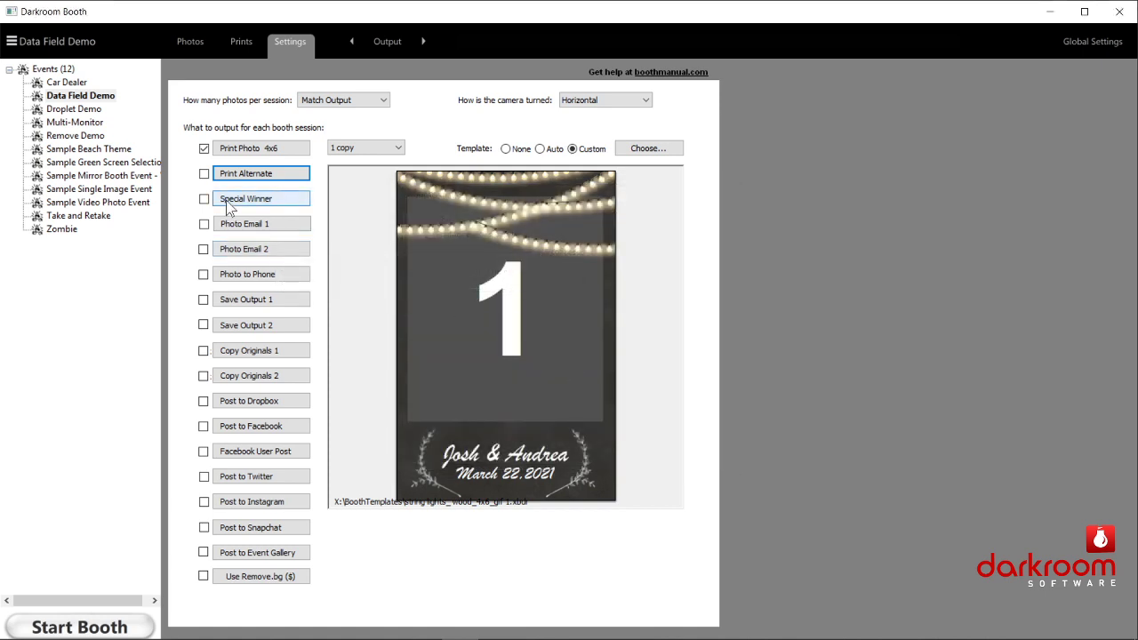
pyautogui.click(229, 204)
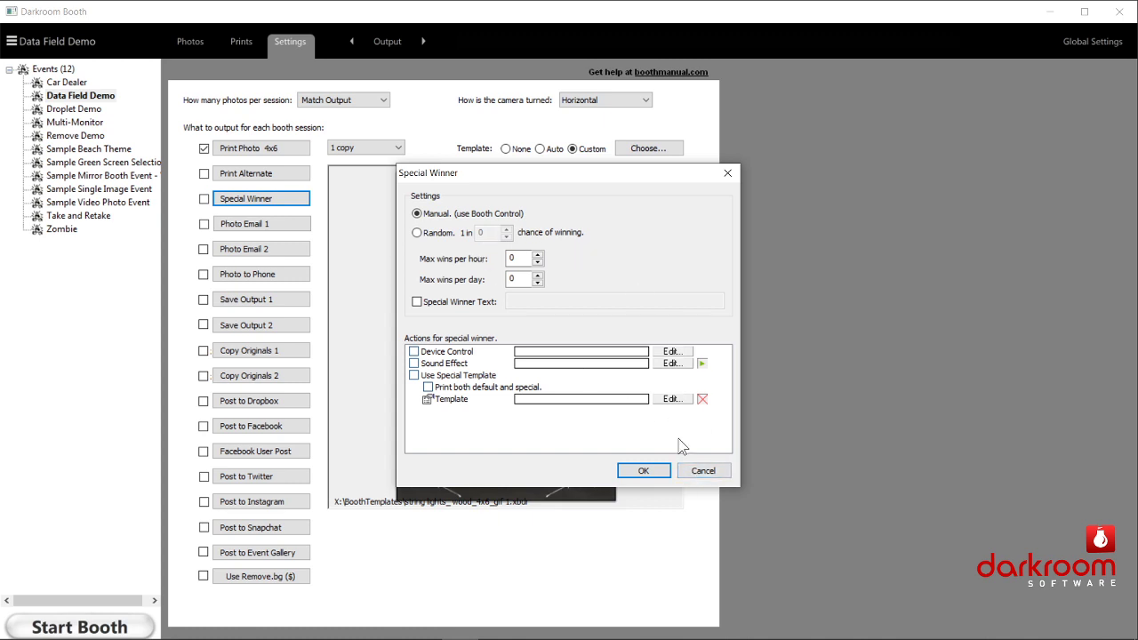
pyautogui.click(703, 470)
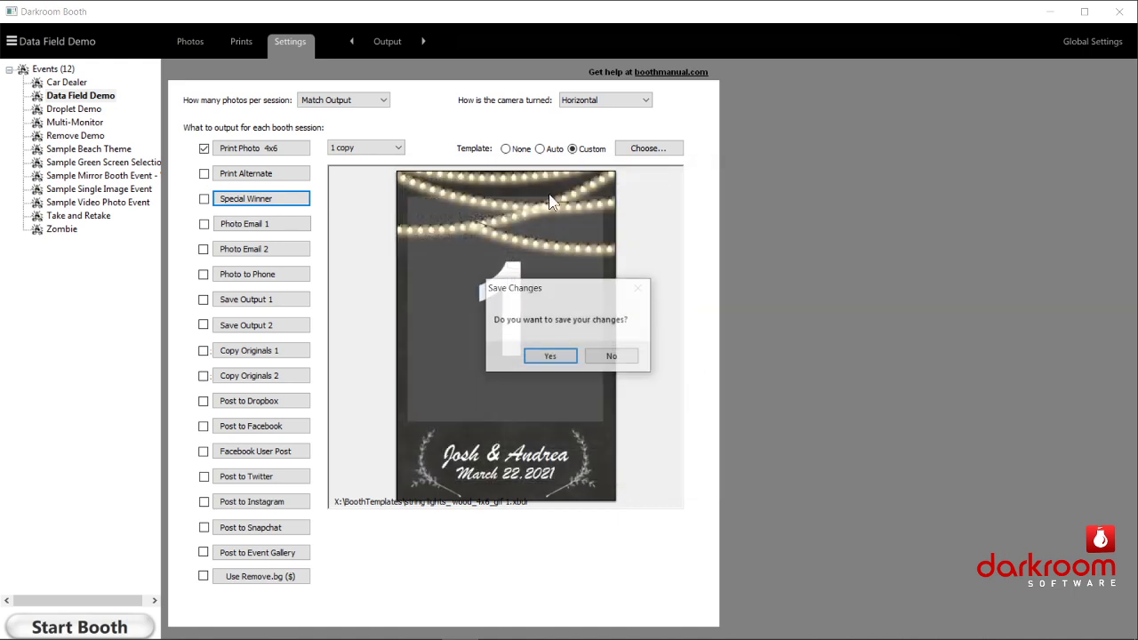
pyautogui.click(617, 357)
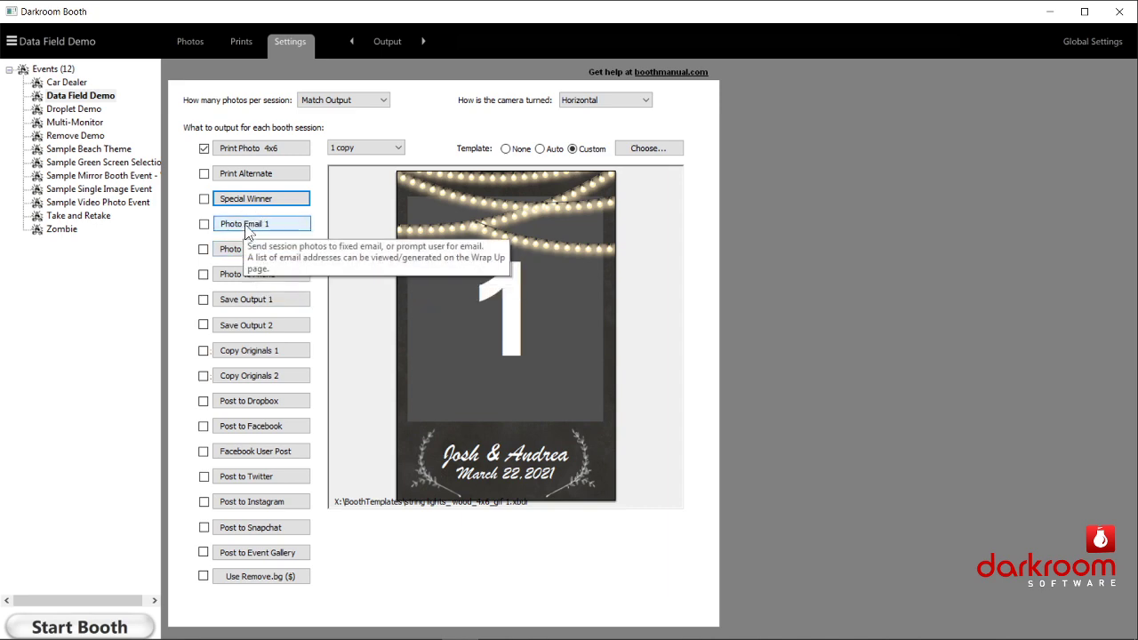
# View the Photo Email 1 settings and its plain and HTML message text, and close everything without saving changes.
pyautogui.click(247, 229)
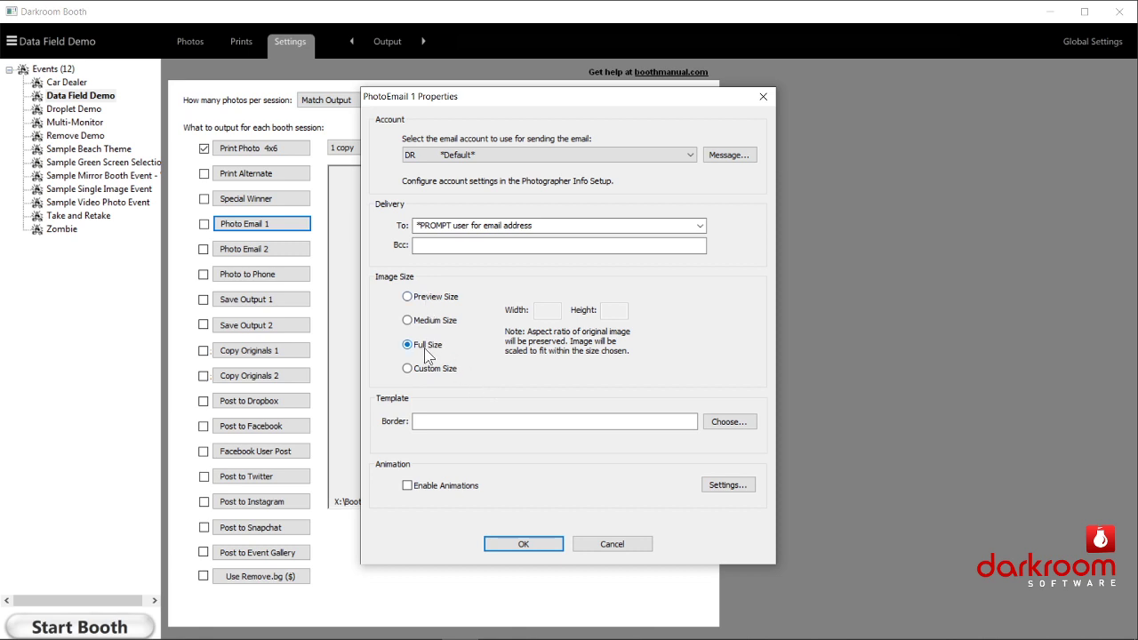
pyautogui.click(729, 156)
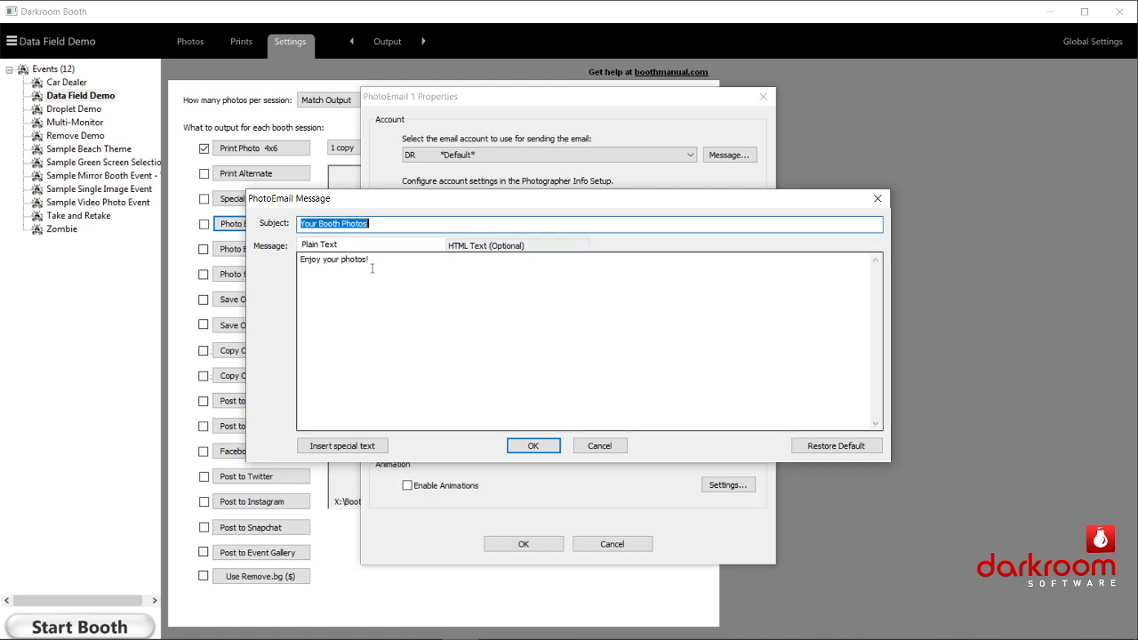
pyautogui.click(501, 247)
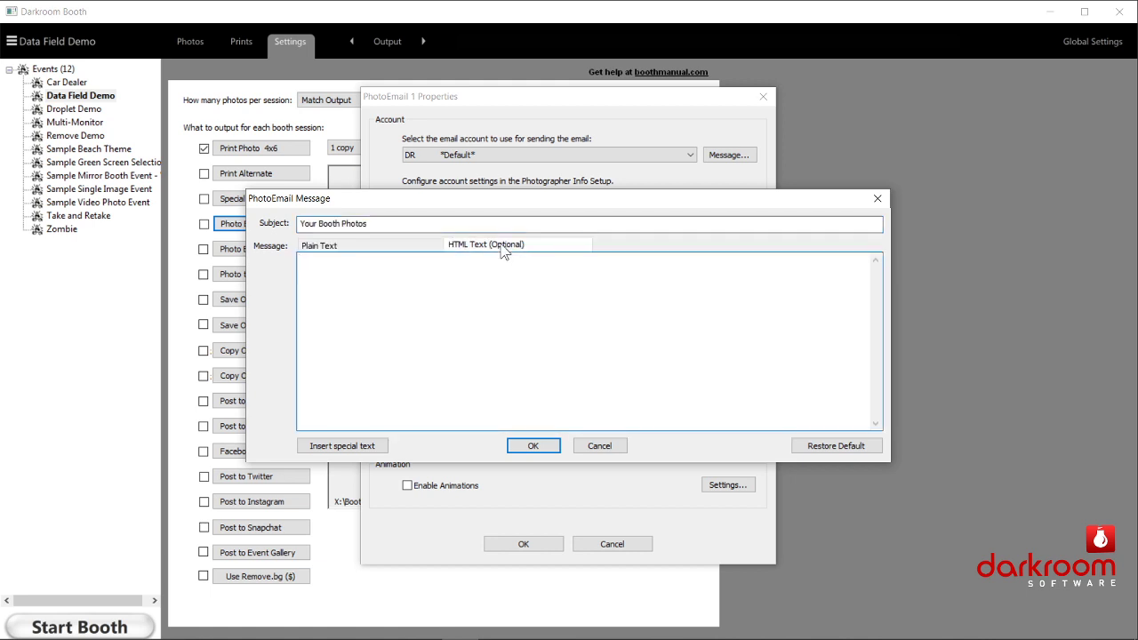
pyautogui.click(601, 446)
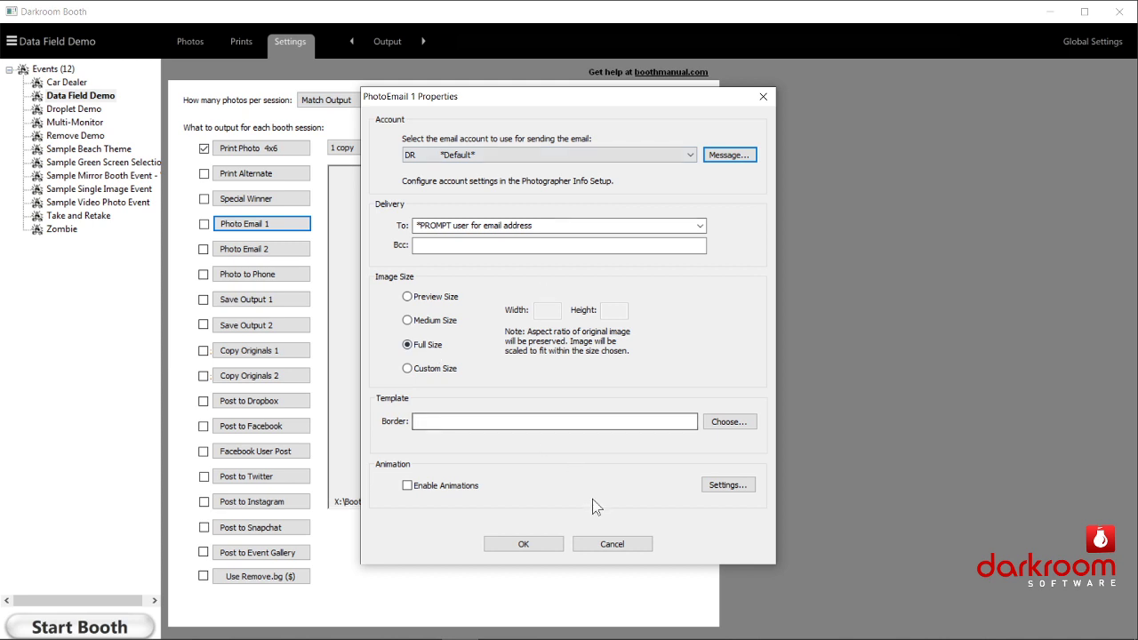
pyautogui.click(630, 541)
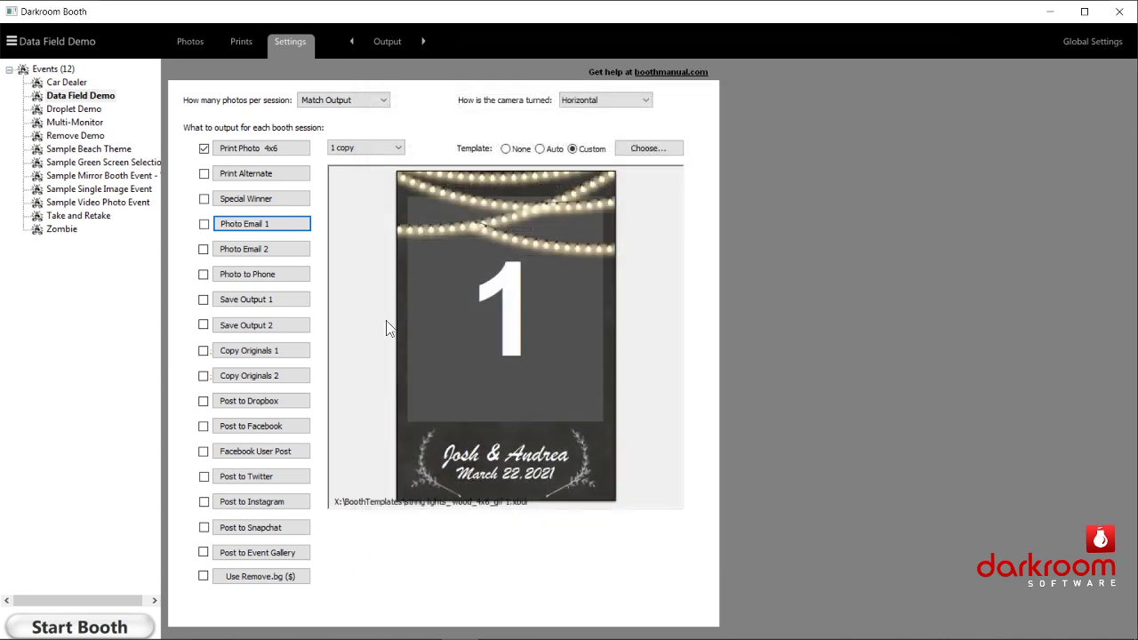
# Examine the Photo to Phone text message settings and close them without saving changes.
pyautogui.click(264, 276)
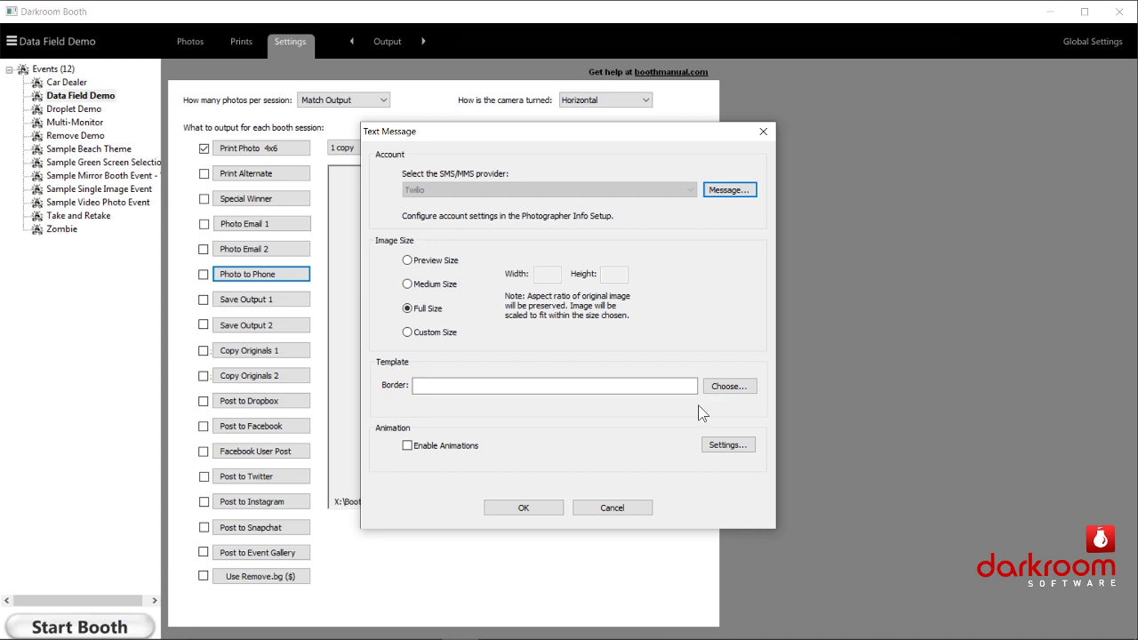
pyautogui.click(637, 511)
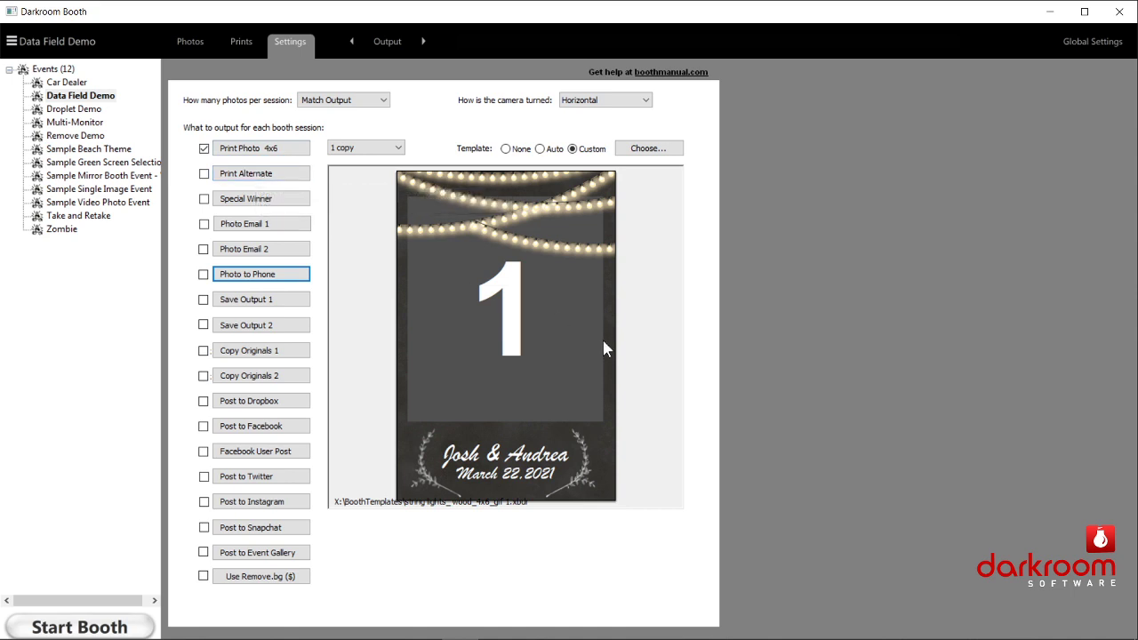
pyautogui.click(272, 279)
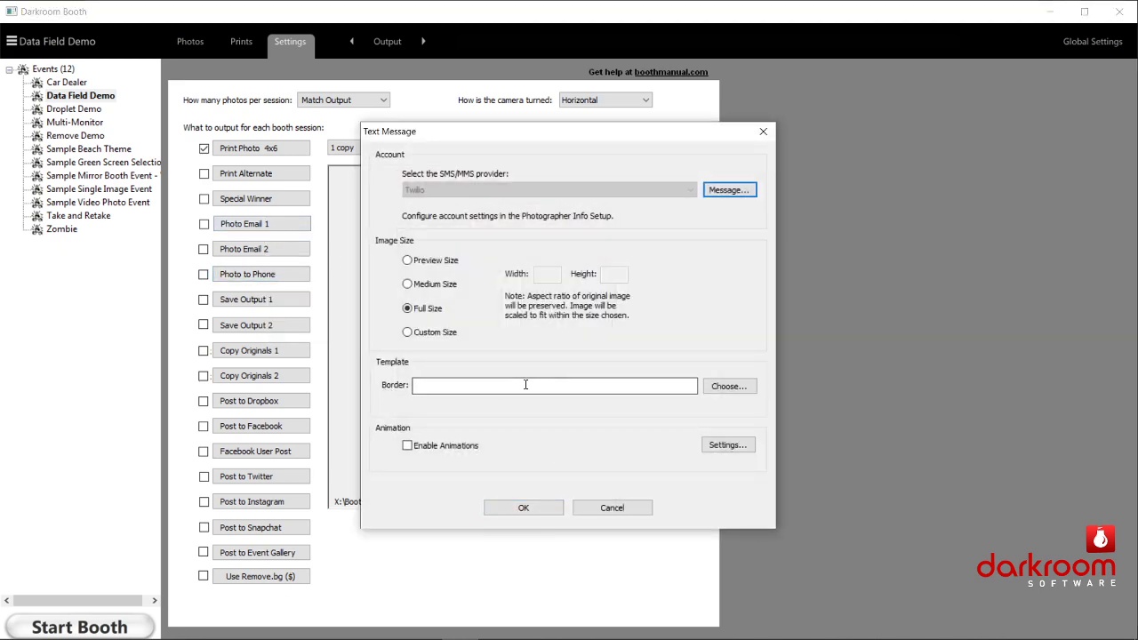
pyautogui.click(607, 508)
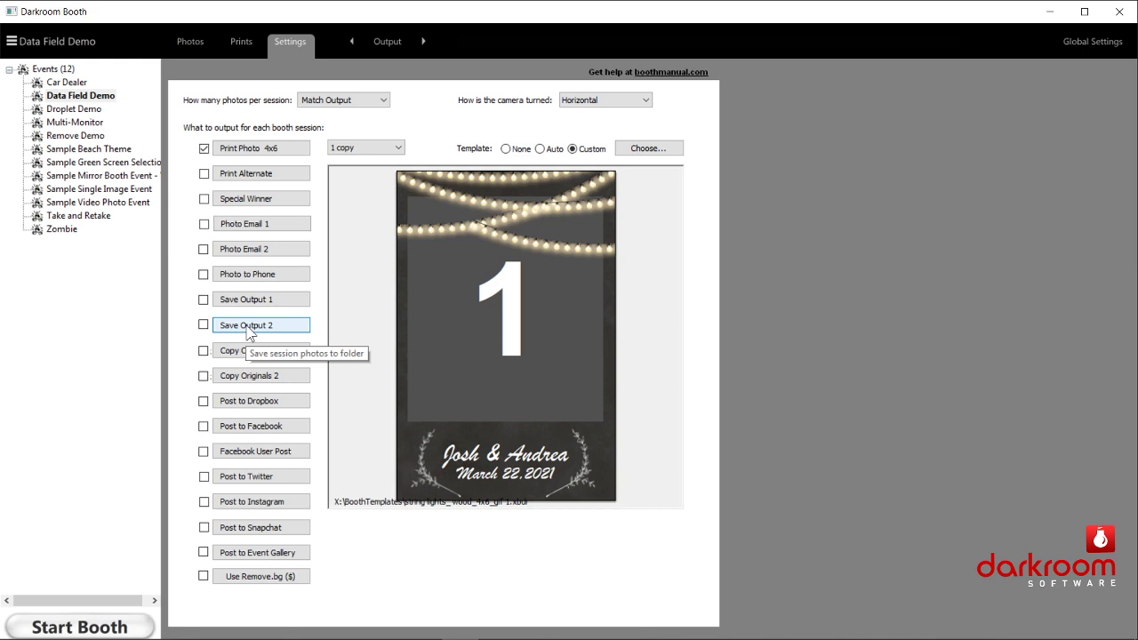
# View the event's prints, select prints 0002 through 0007, reselect only 0002 and check the available print actions.
pyautogui.click(229, 42)
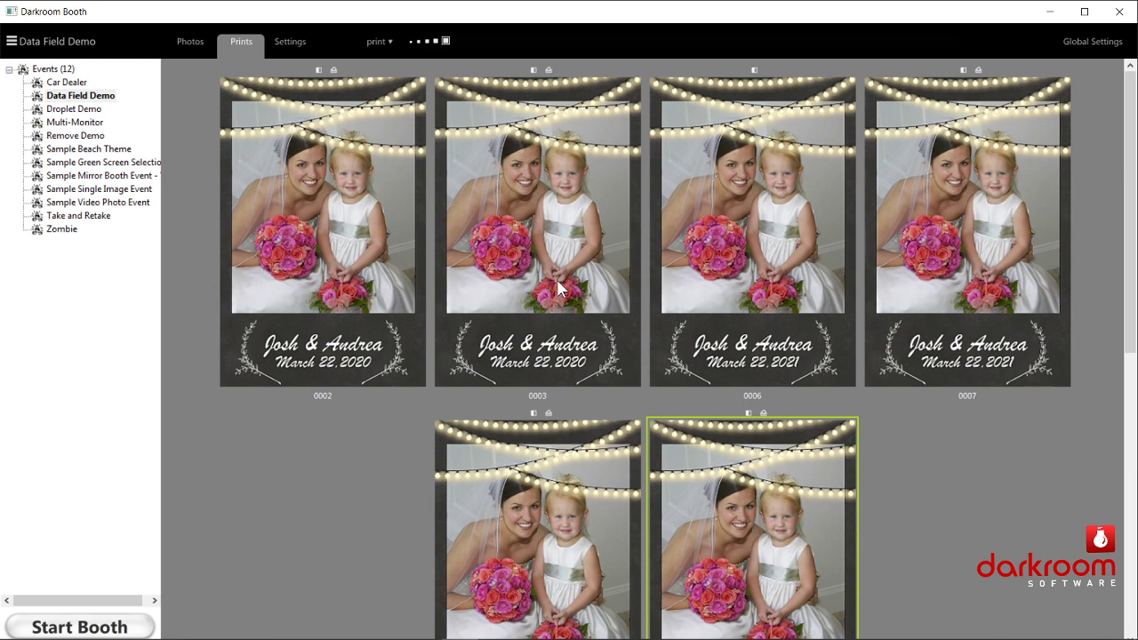
pyautogui.click(375, 41)
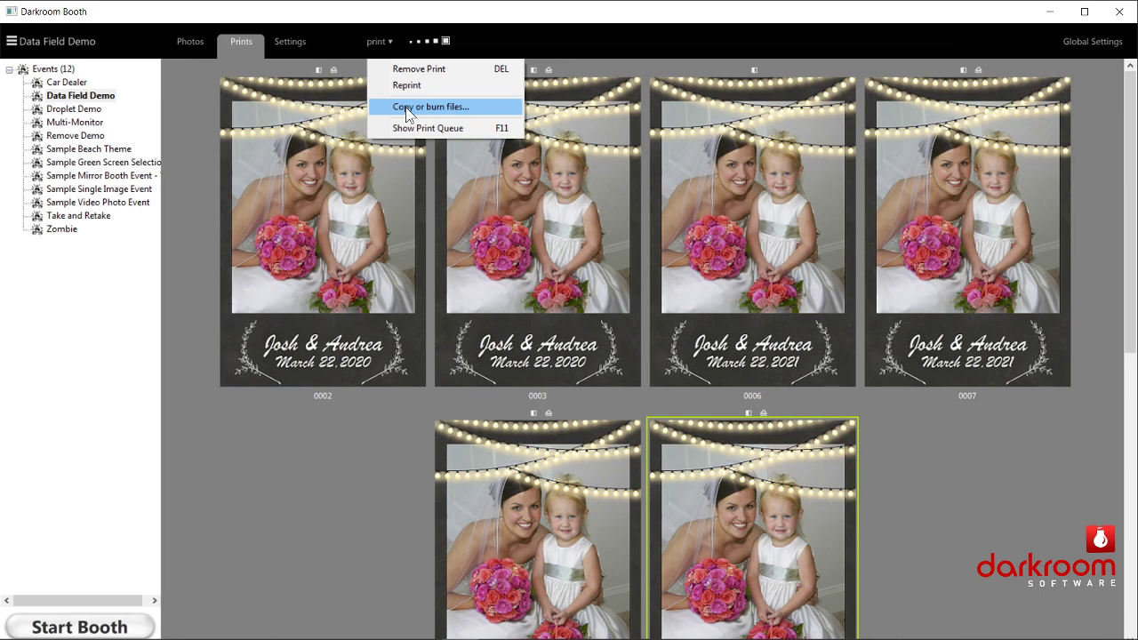
pyautogui.click(370, 227)
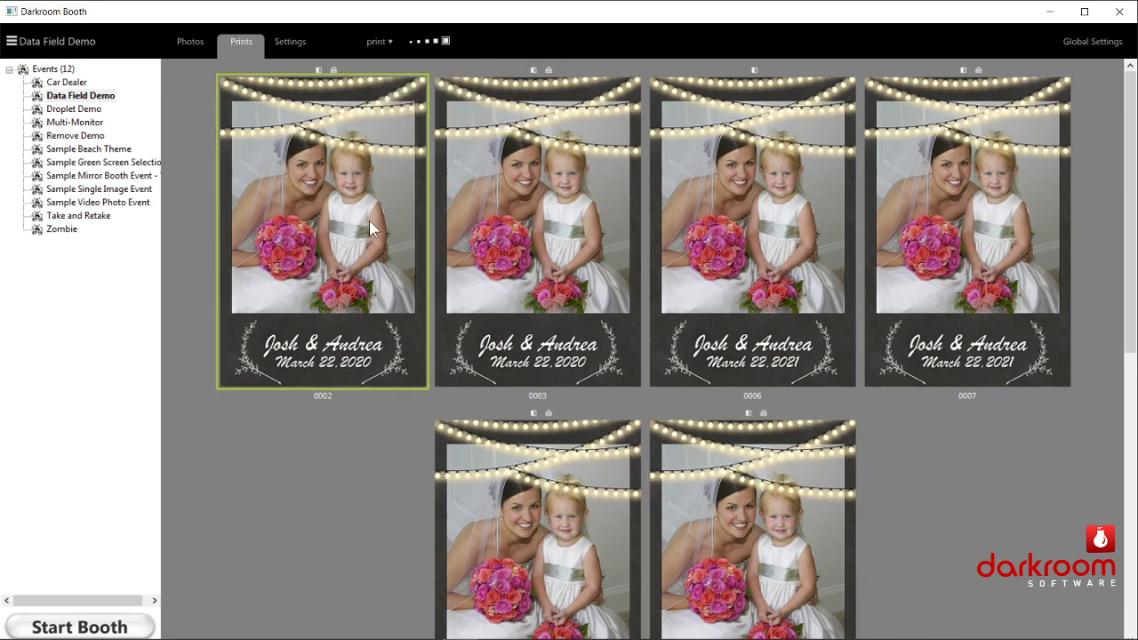
pyautogui.keyDown('shift'); pyautogui.click(995, 250); pyautogui.keyUp('shift')
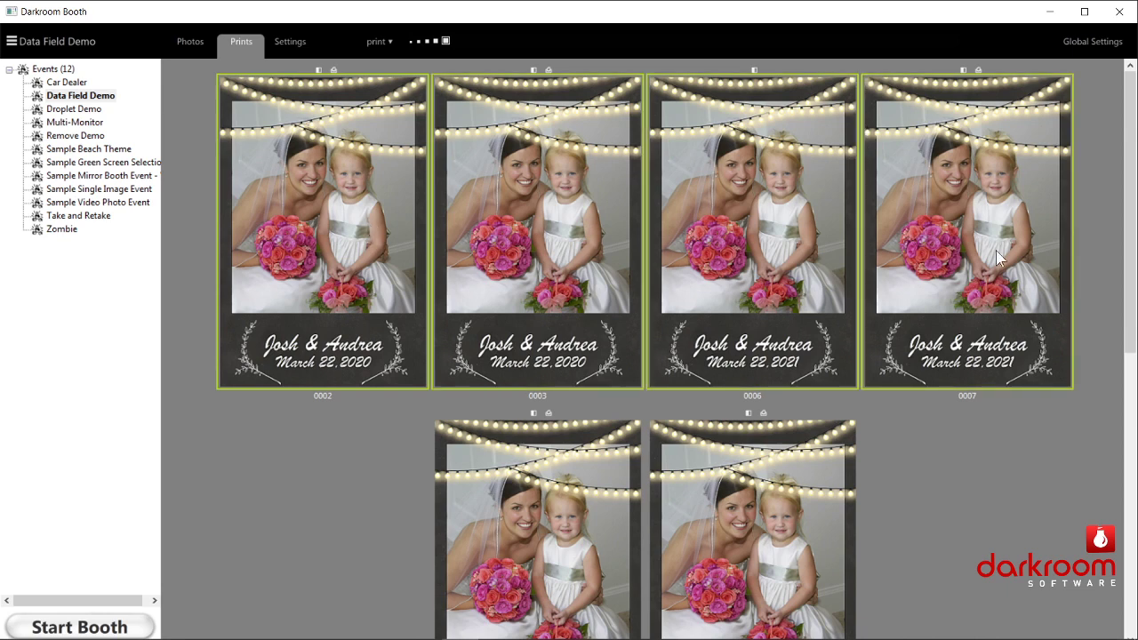
pyautogui.click(374, 237)
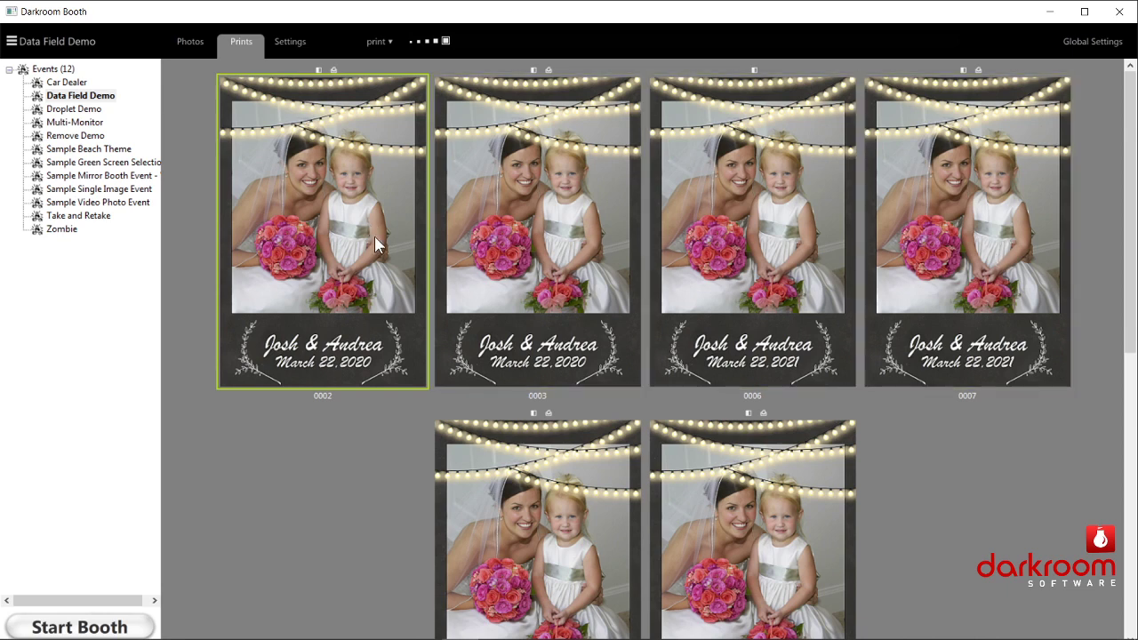
pyautogui.click(375, 44)
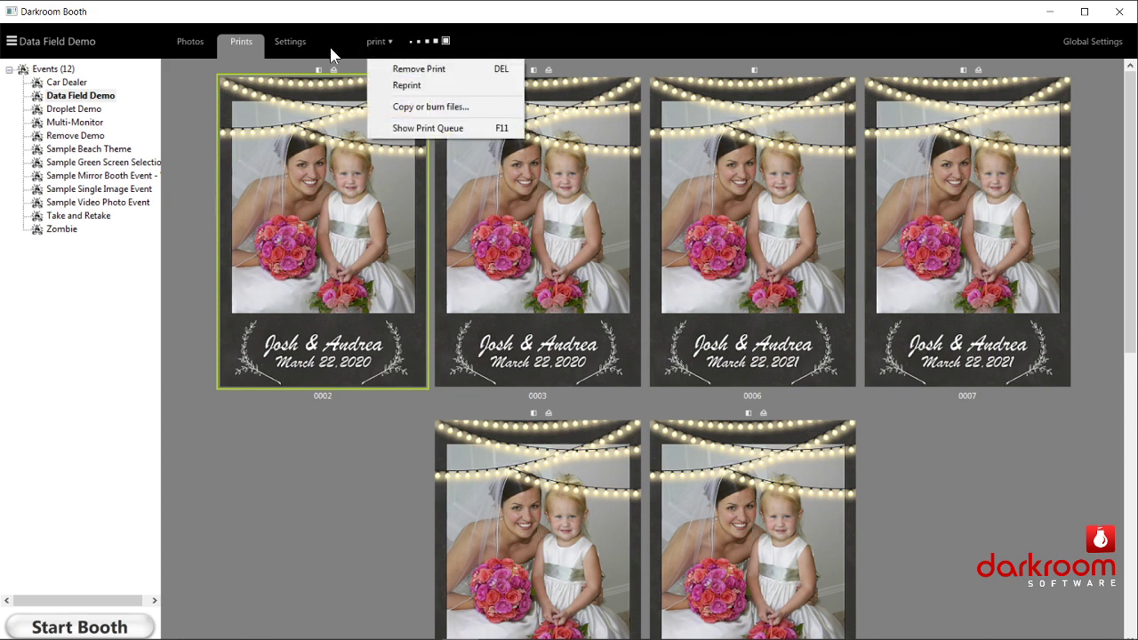
# Return to the output settings, view the Save Output 1 options including the file types, and cancel without changes.
pyautogui.click(302, 51)
pyautogui.click(286, 49)
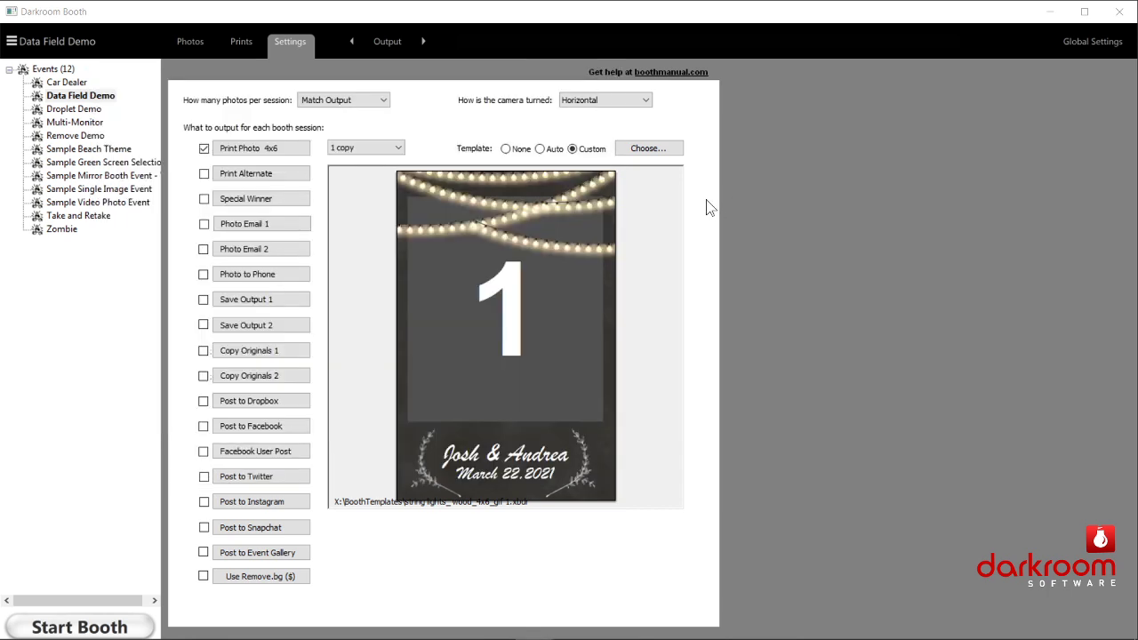
pyautogui.click(714, 208)
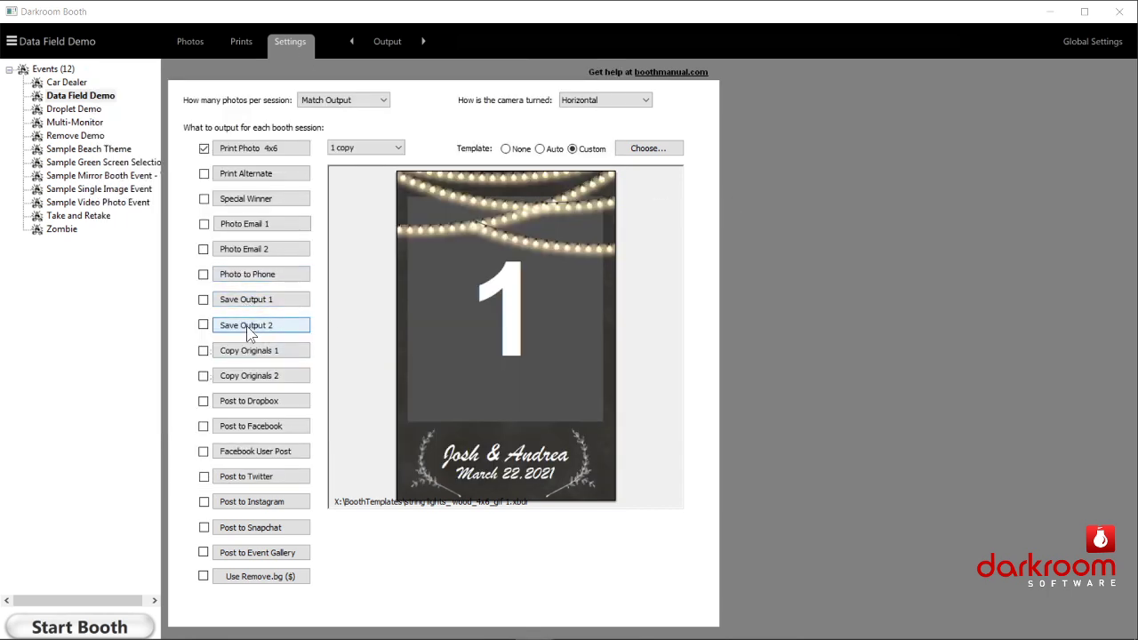
pyautogui.press('Return')
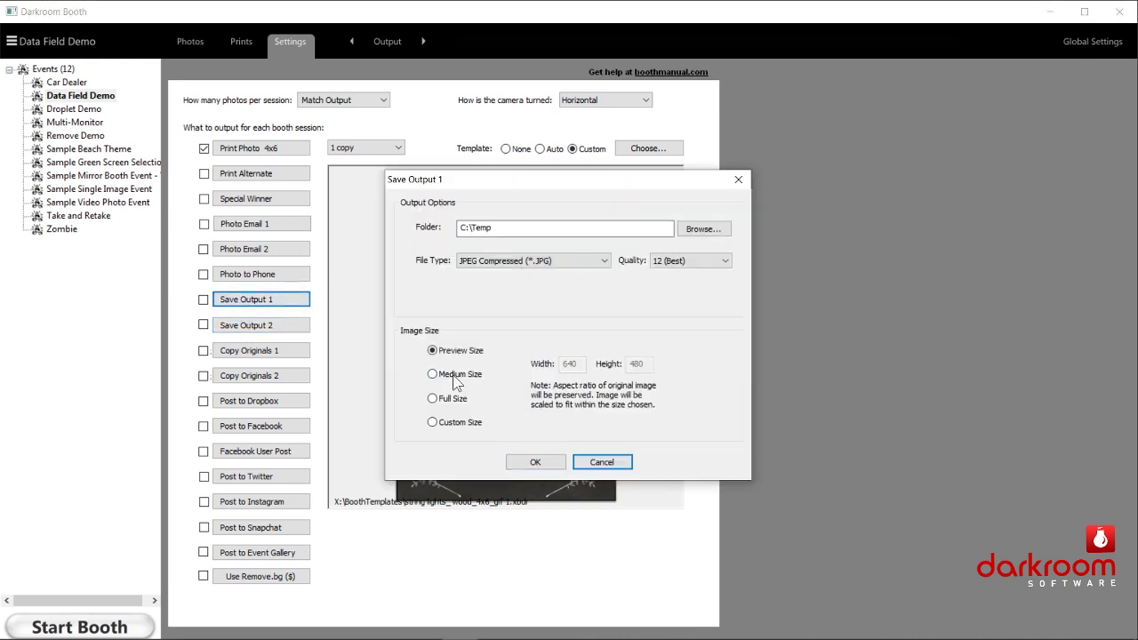
pyautogui.click(520, 263)
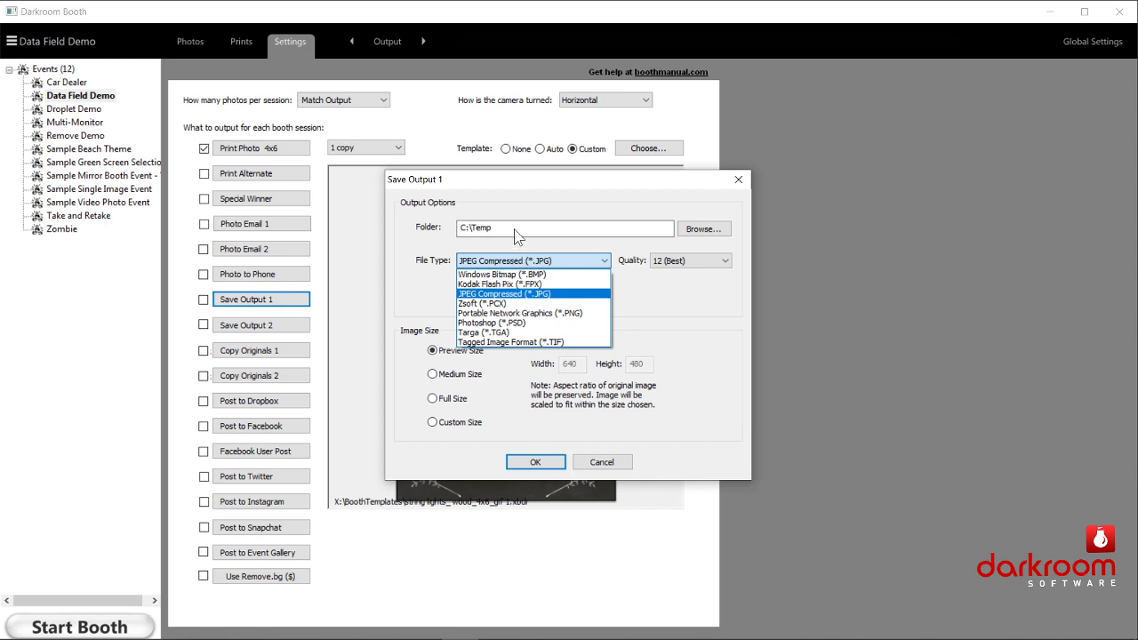
pyautogui.click(597, 461)
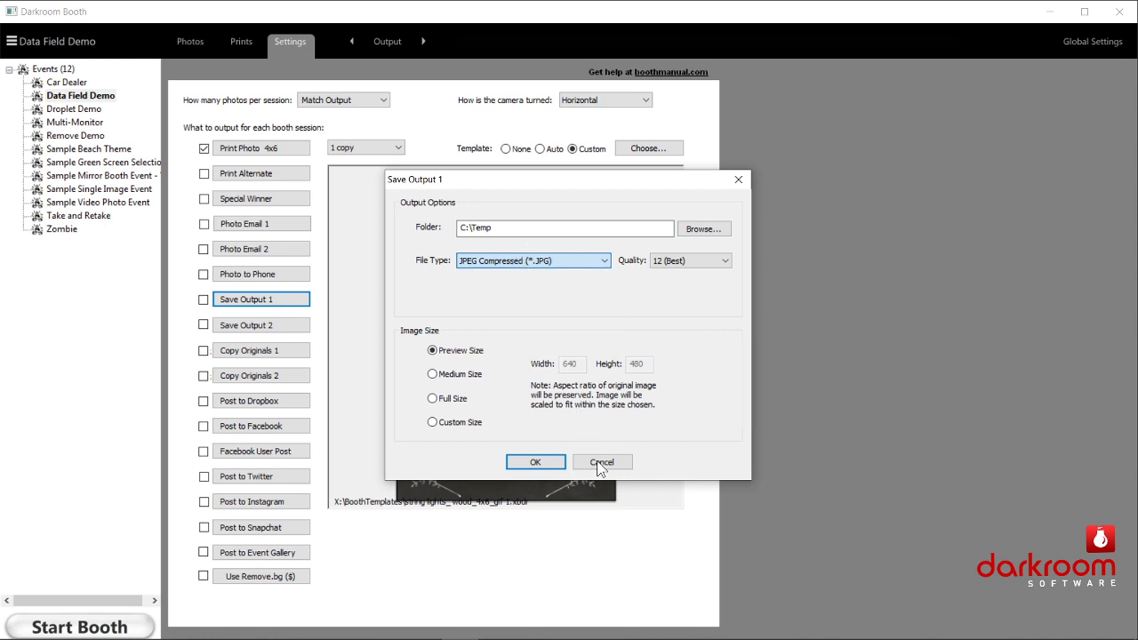
pyautogui.click(613, 461)
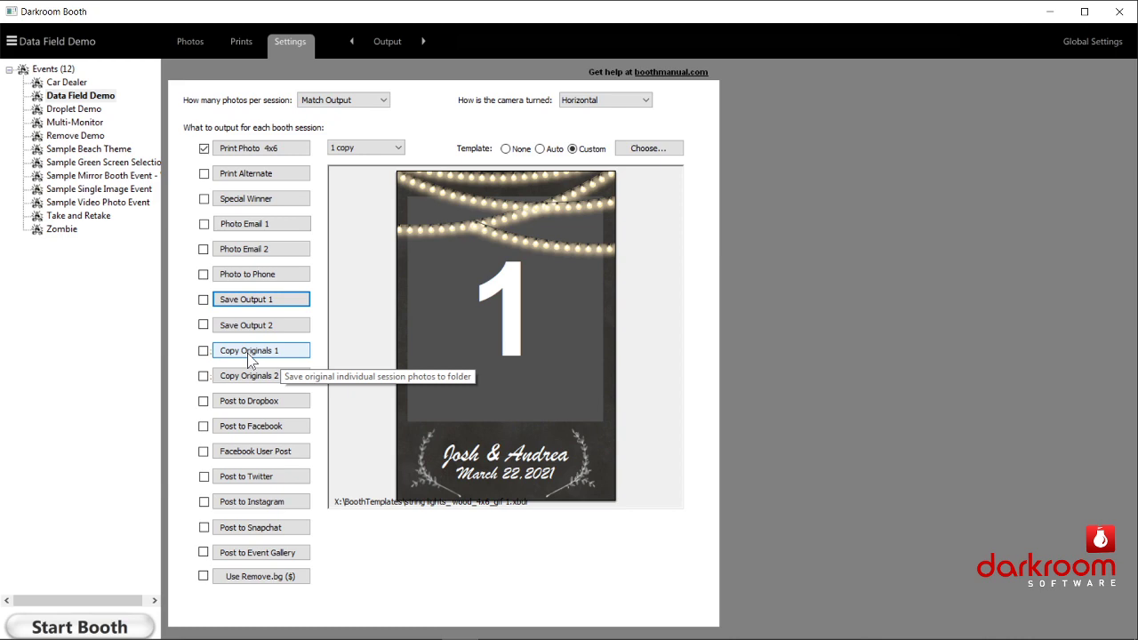
# Examine the Copy Originals 1 folder, image size, template and animation options, and cancel without changes.
pyautogui.click(247, 353)
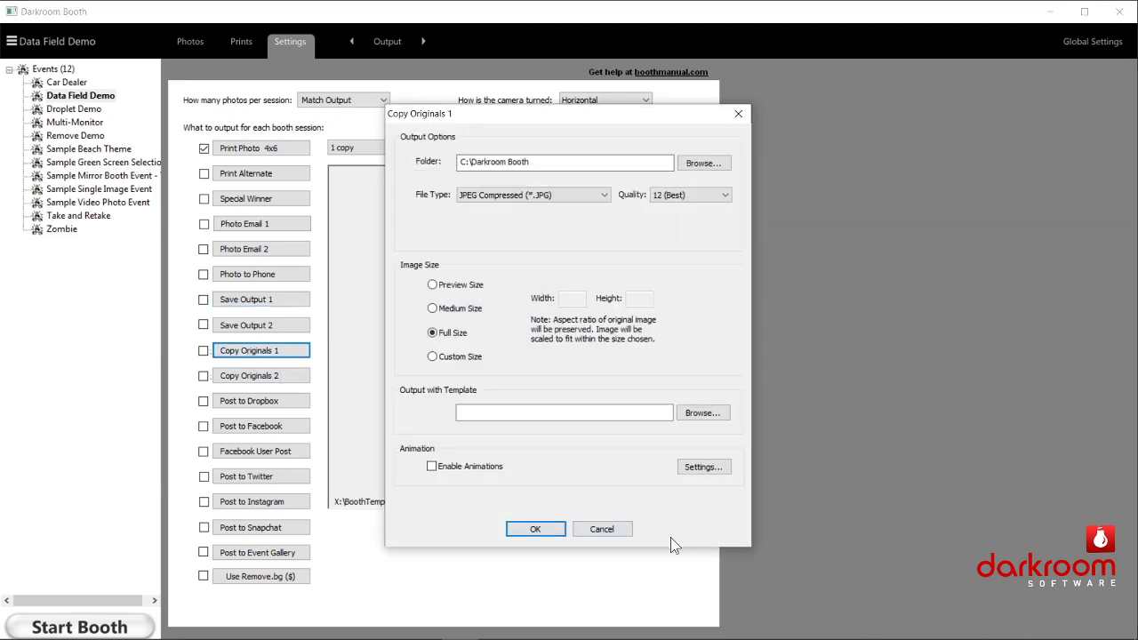
pyautogui.click(615, 531)
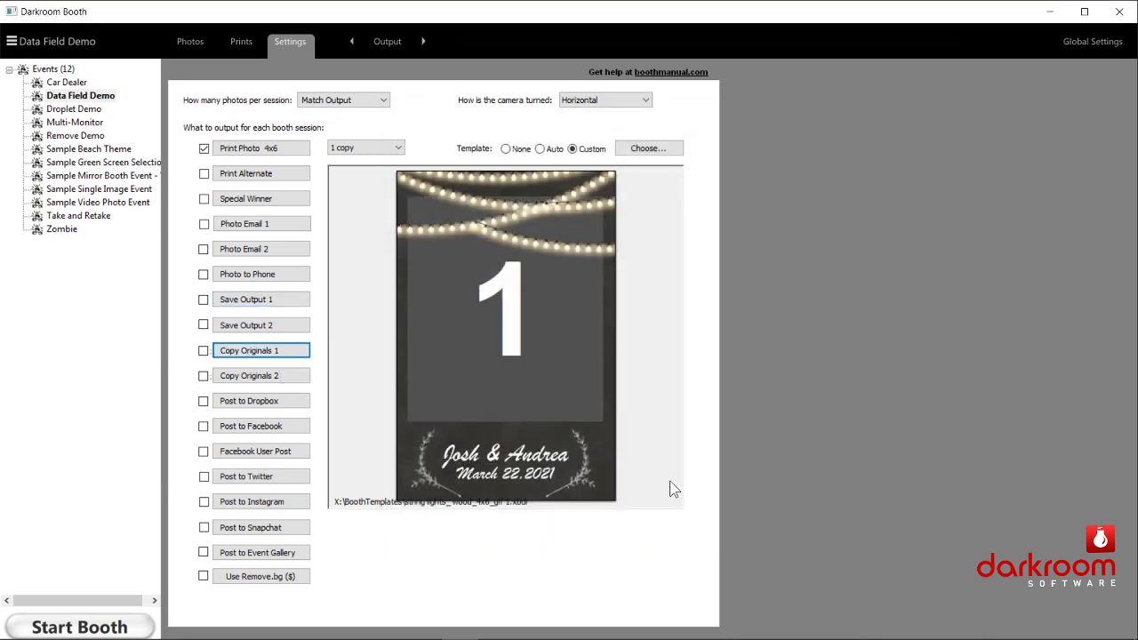
pyautogui.click(256, 354)
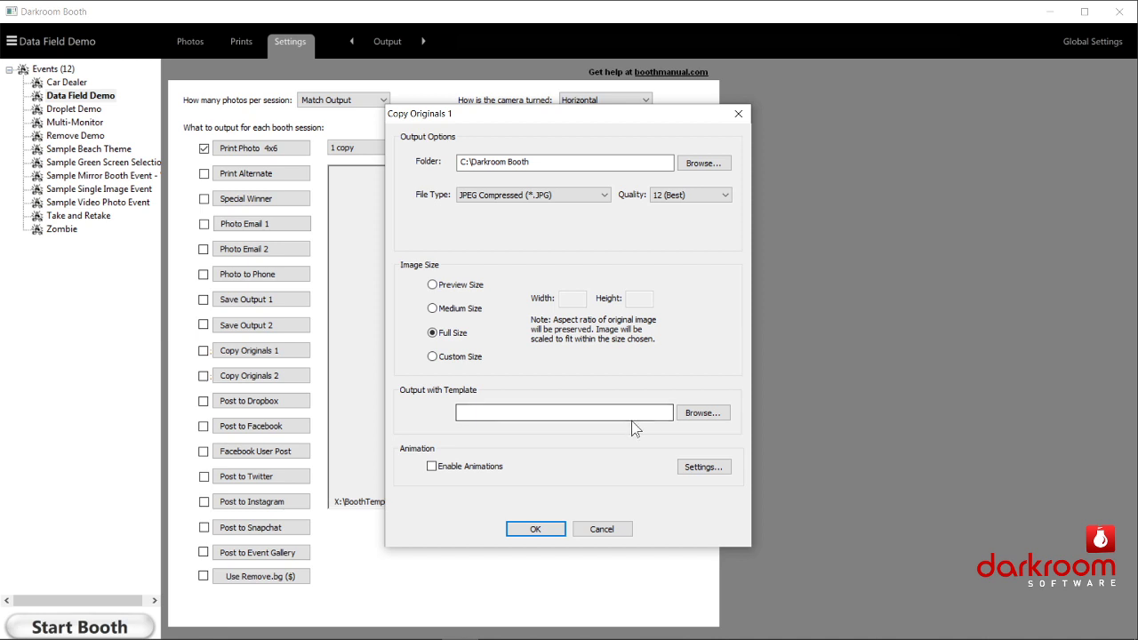
pyautogui.click(602, 529)
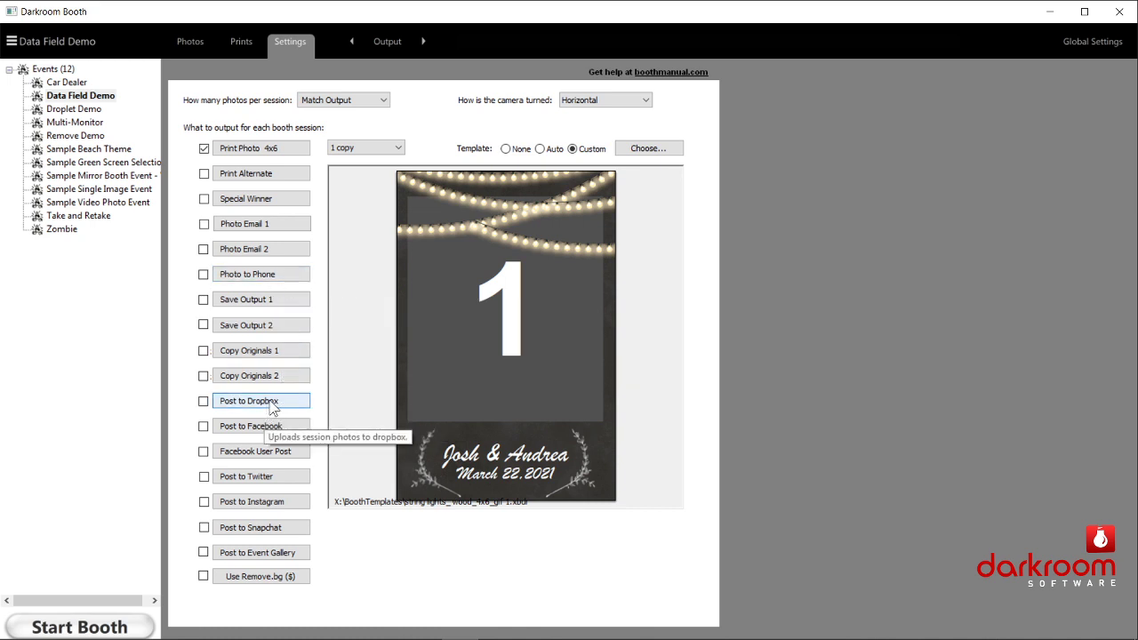
# View the Post to Dropbox and Facebook User Post settings, cancelling each without changes.
pyautogui.click(272, 407)
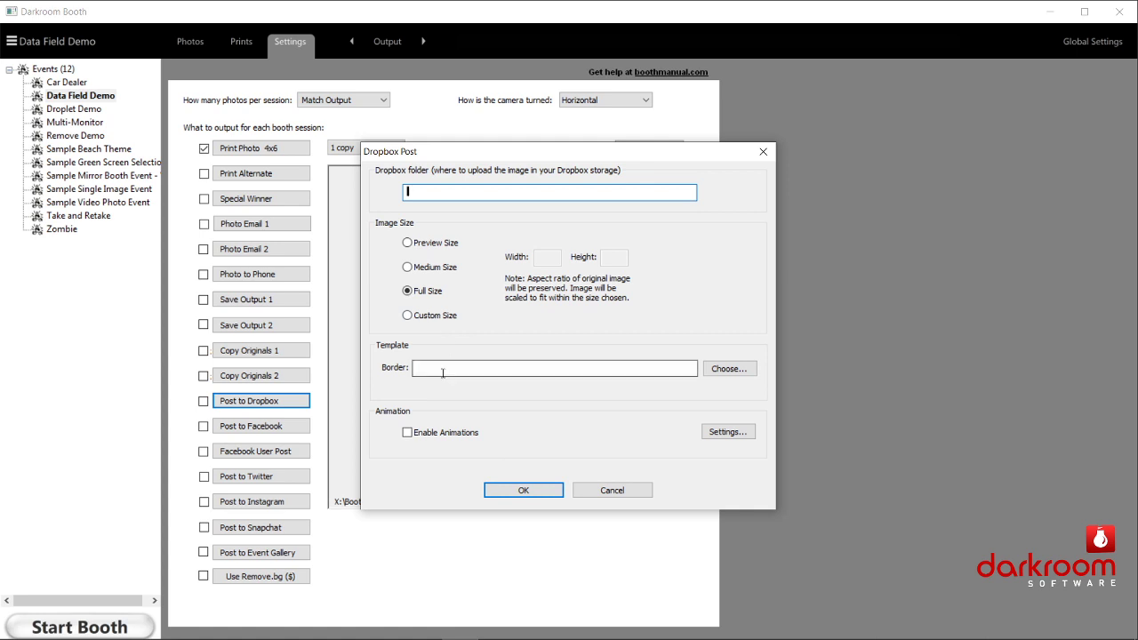
pyautogui.click(605, 490)
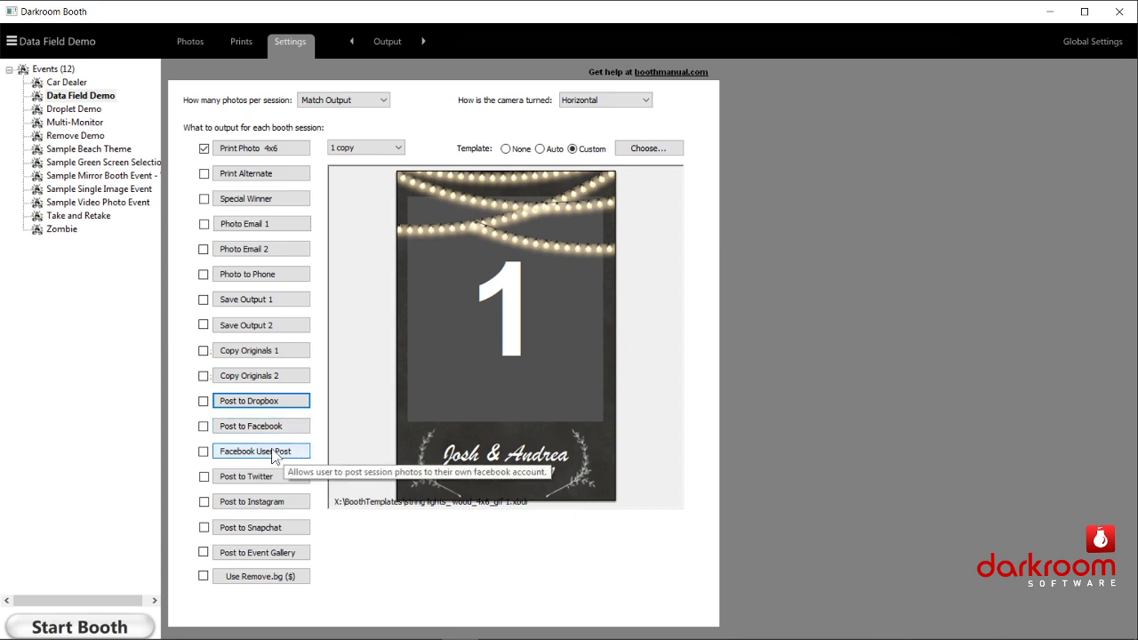
pyautogui.click(269, 452)
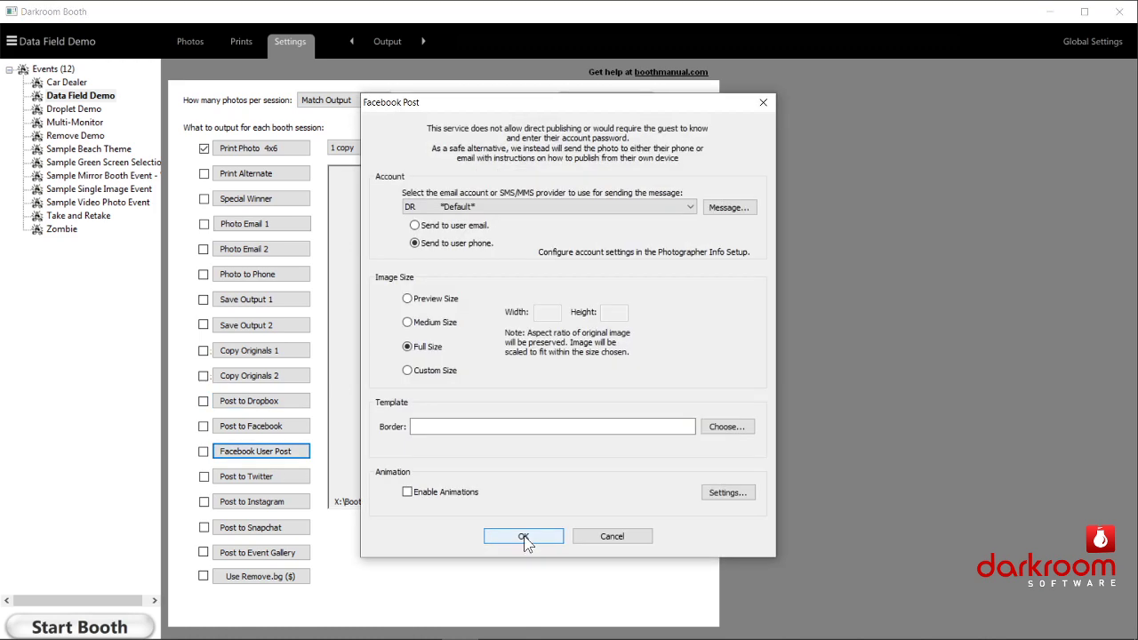
pyautogui.click(611, 536)
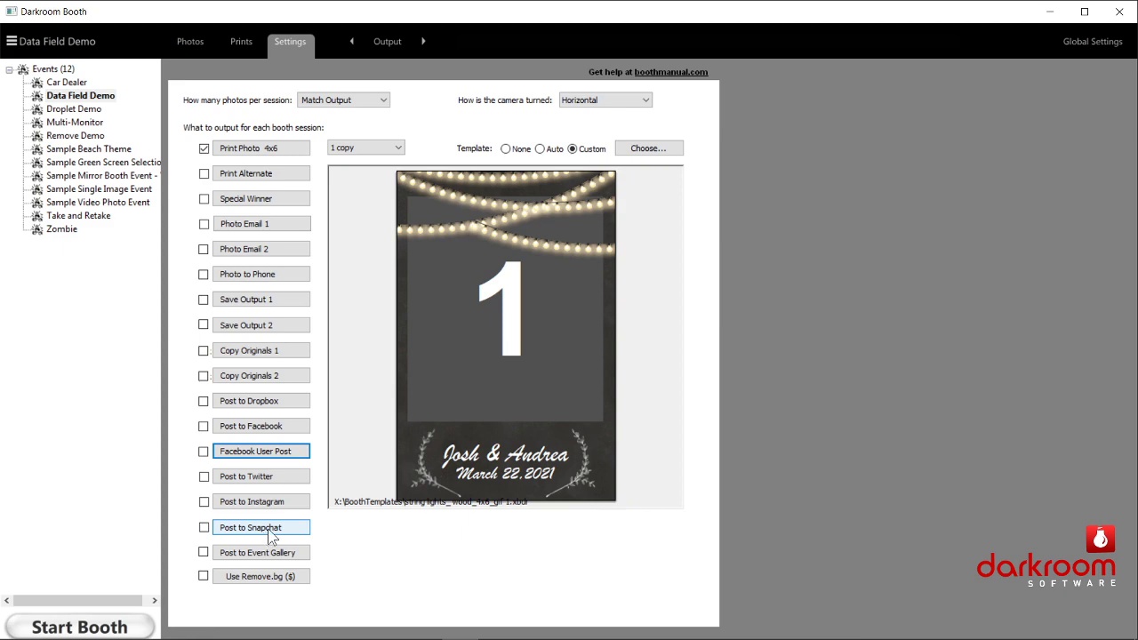
# Accept the Post to Instagram settings as they are and turn the Instagram output back off.
pyautogui.click(253, 502)
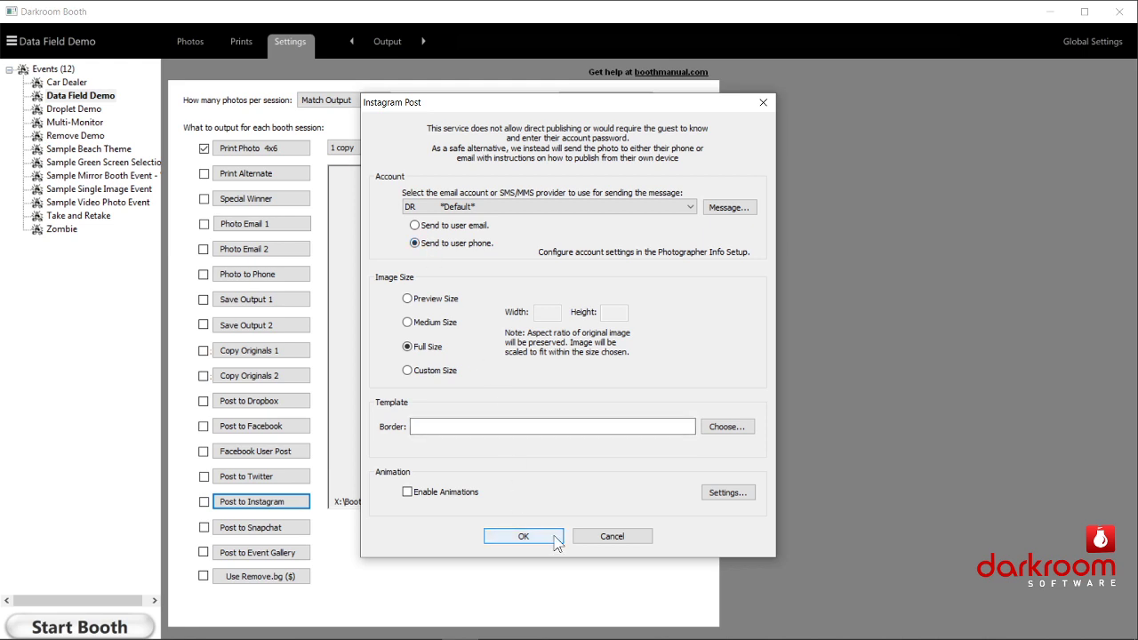
pyautogui.click(523, 536)
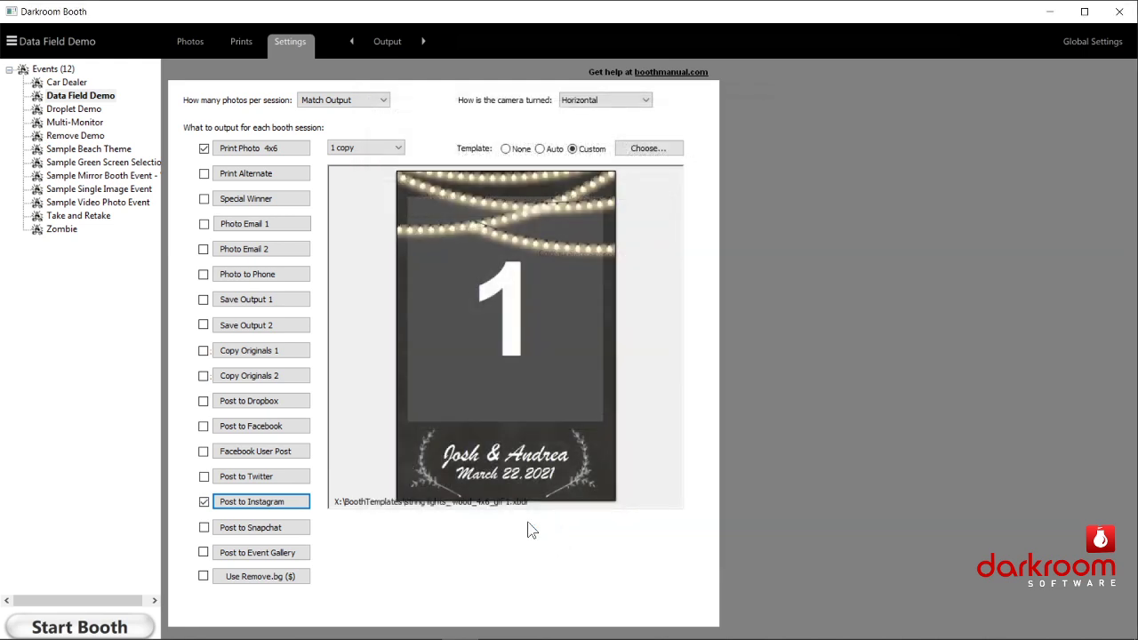
pyautogui.click(204, 502)
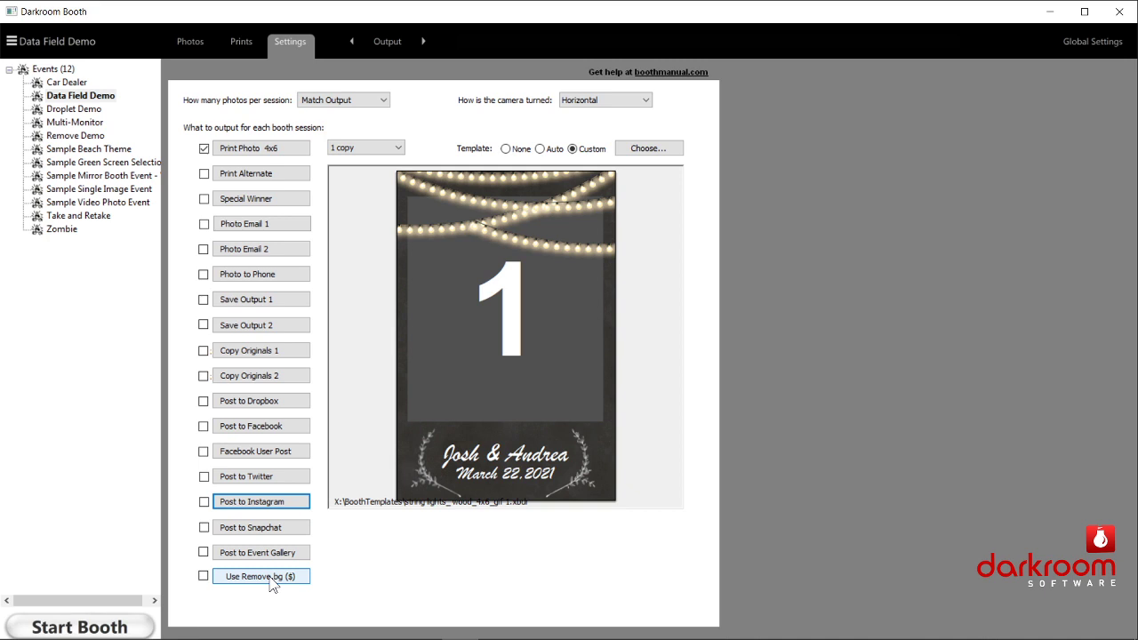
# Read the Remove.bg service information without enabling it, and open the overview of event settings pages.
pyautogui.click(272, 583)
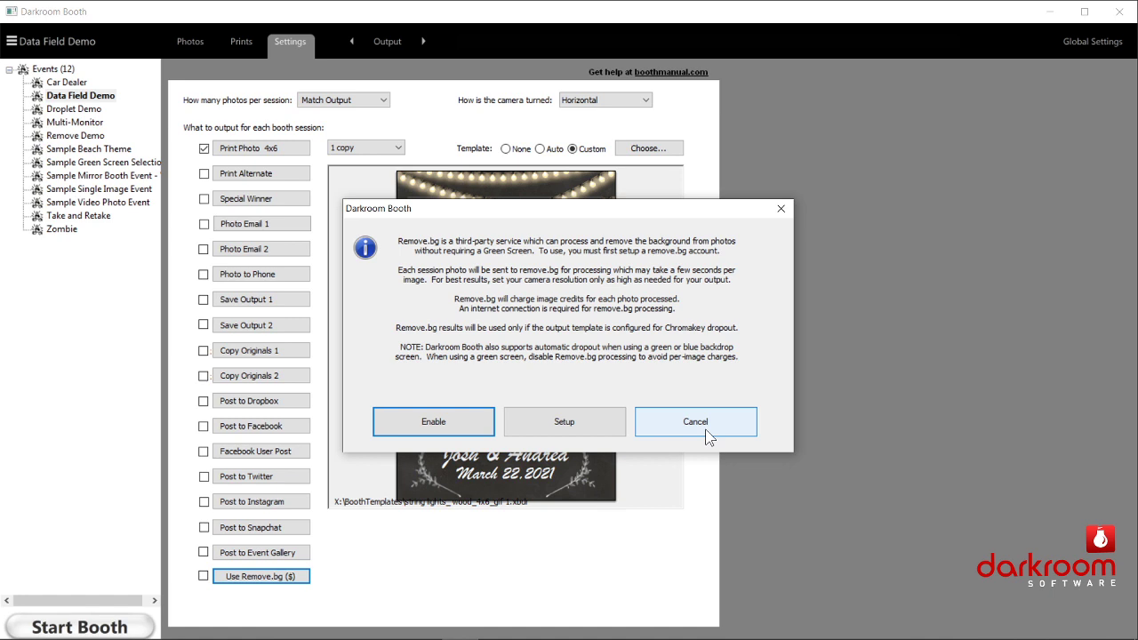
pyautogui.click(705, 428)
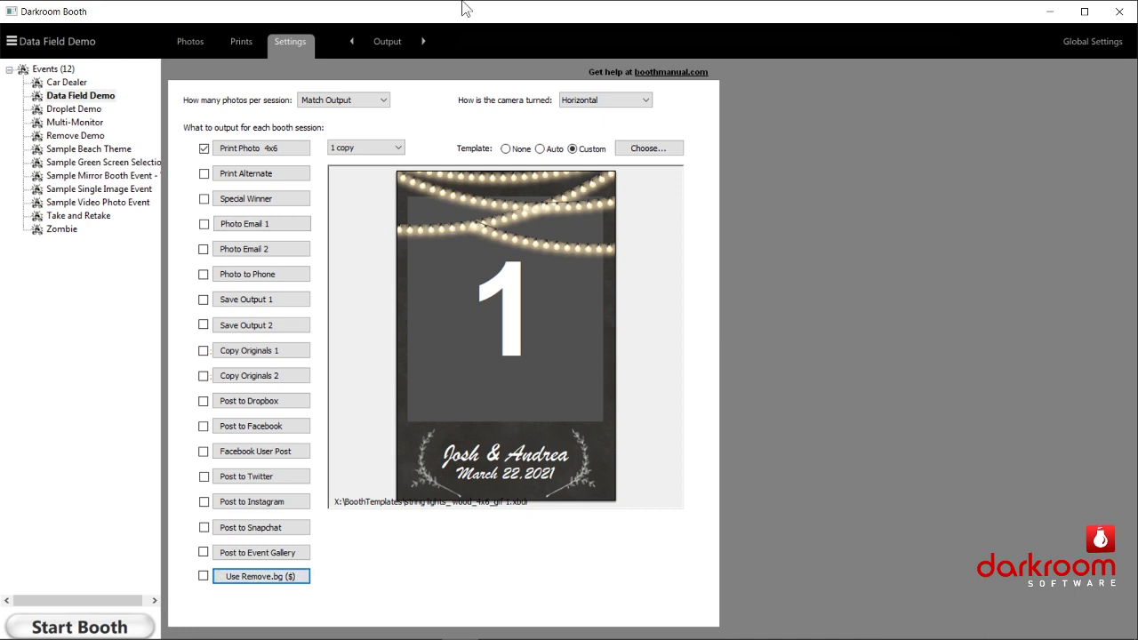
pyautogui.click(397, 50)
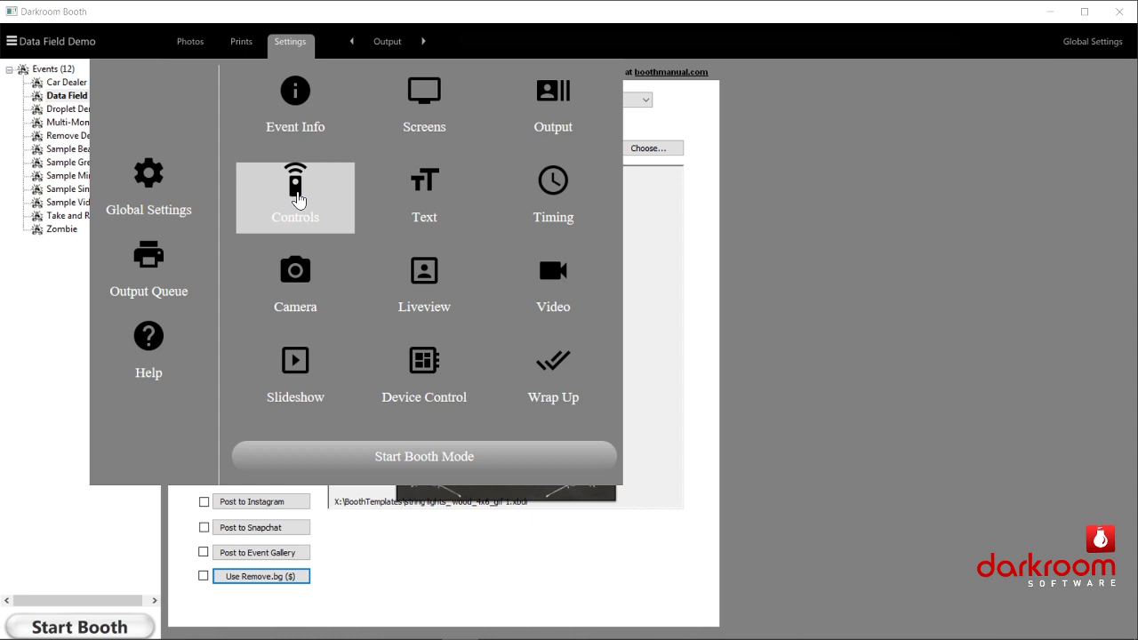
# View the event's Liveview and Camera settings, and return to the overview of settings pages.
pyautogui.click(427, 285)
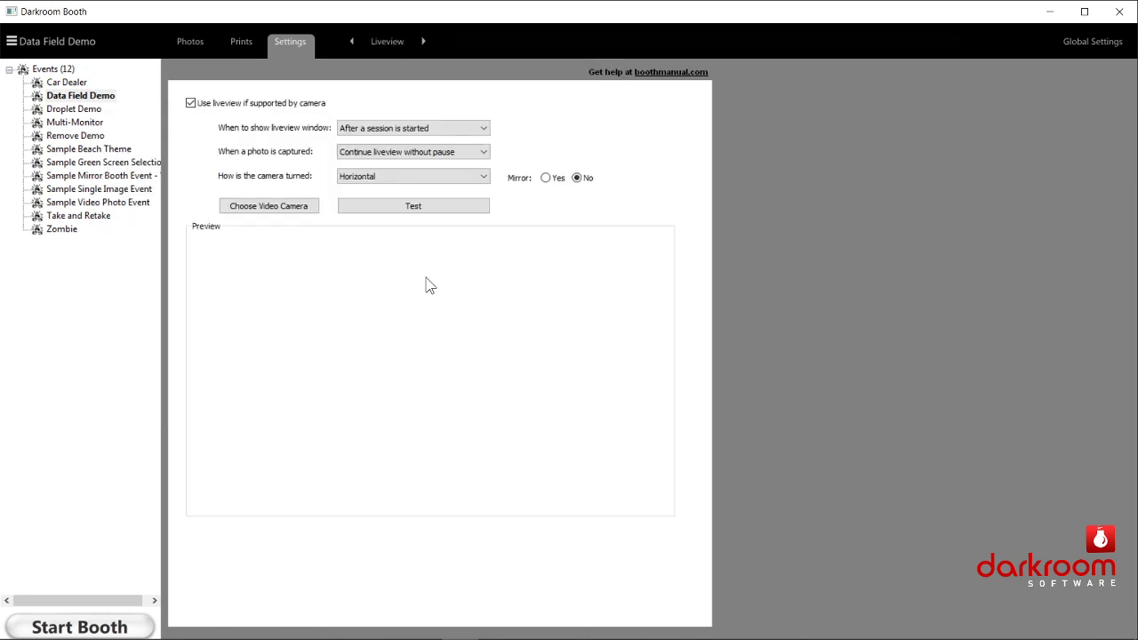
pyautogui.click(376, 41)
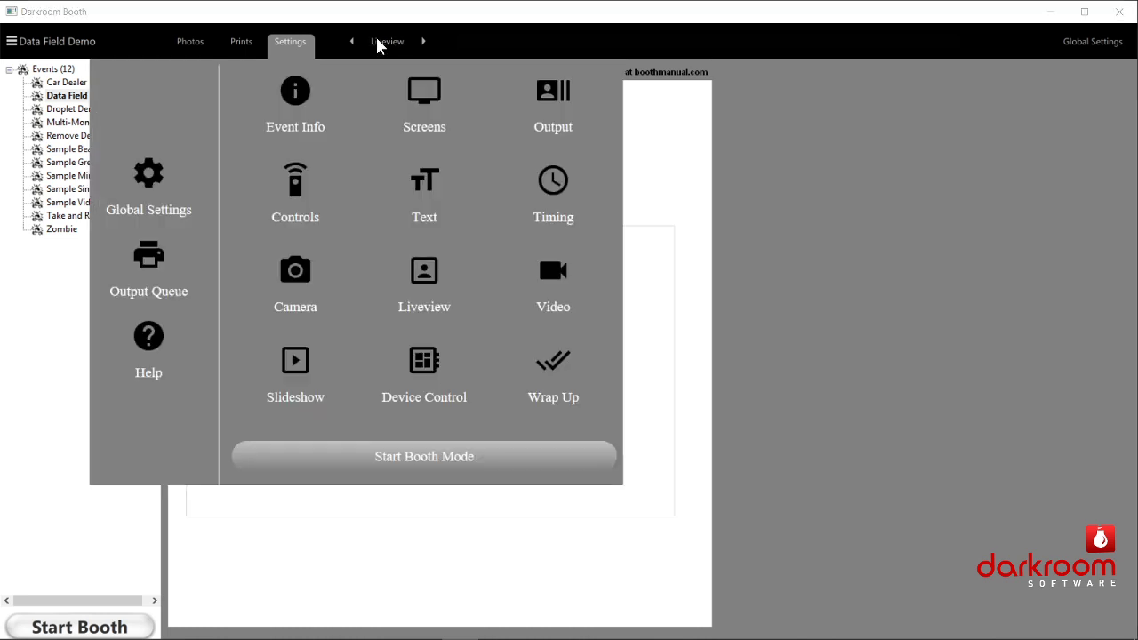
pyautogui.click(293, 280)
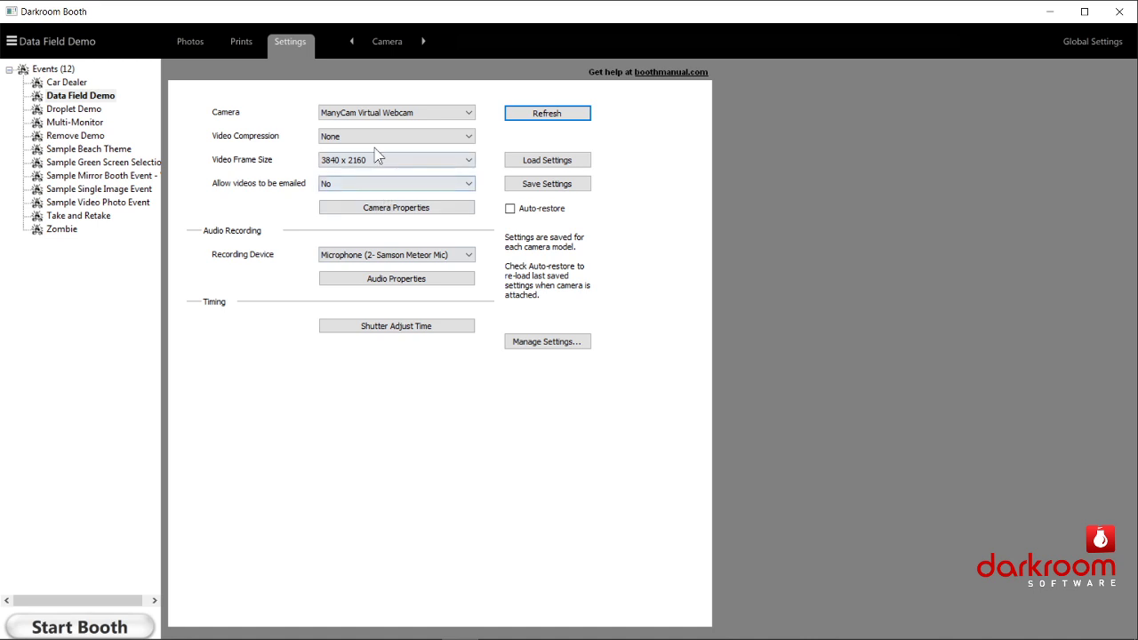
pyautogui.click(373, 42)
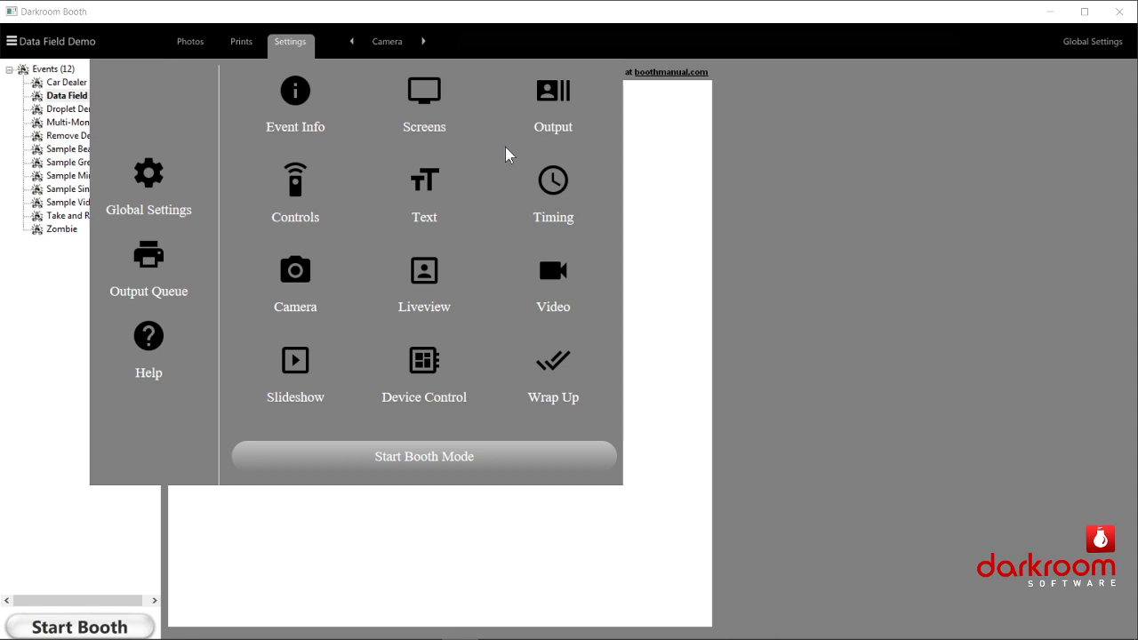
pyautogui.click(378, 38)
pyautogui.click(378, 37)
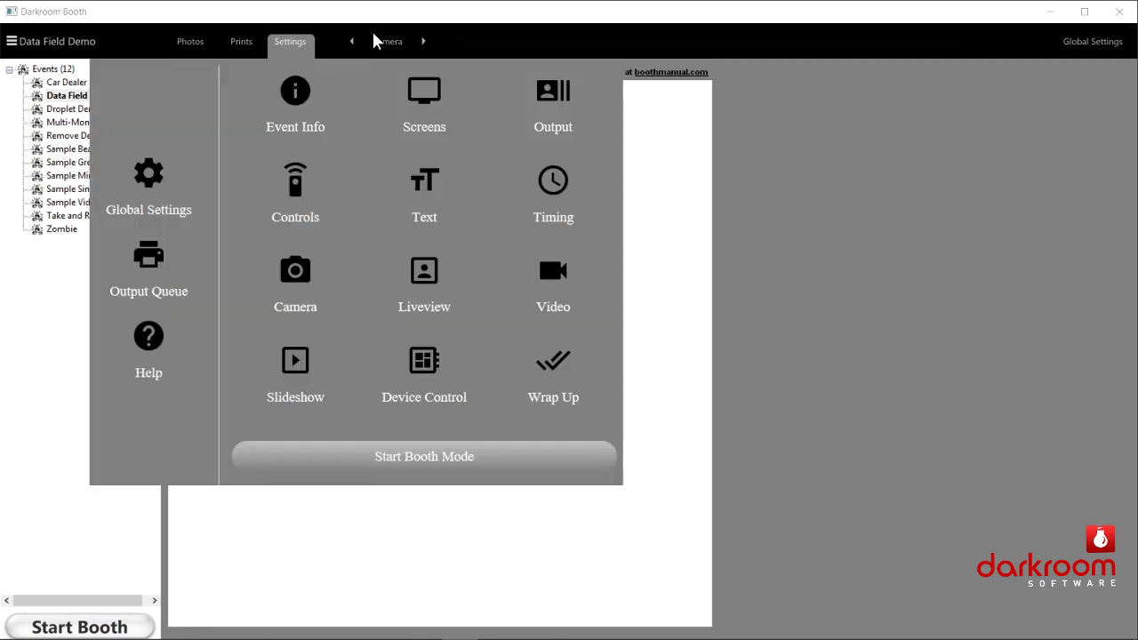
# Open the string lights_ wood_4x6 print template from the event's Output settings in the template editor.
pyautogui.click(539, 91)
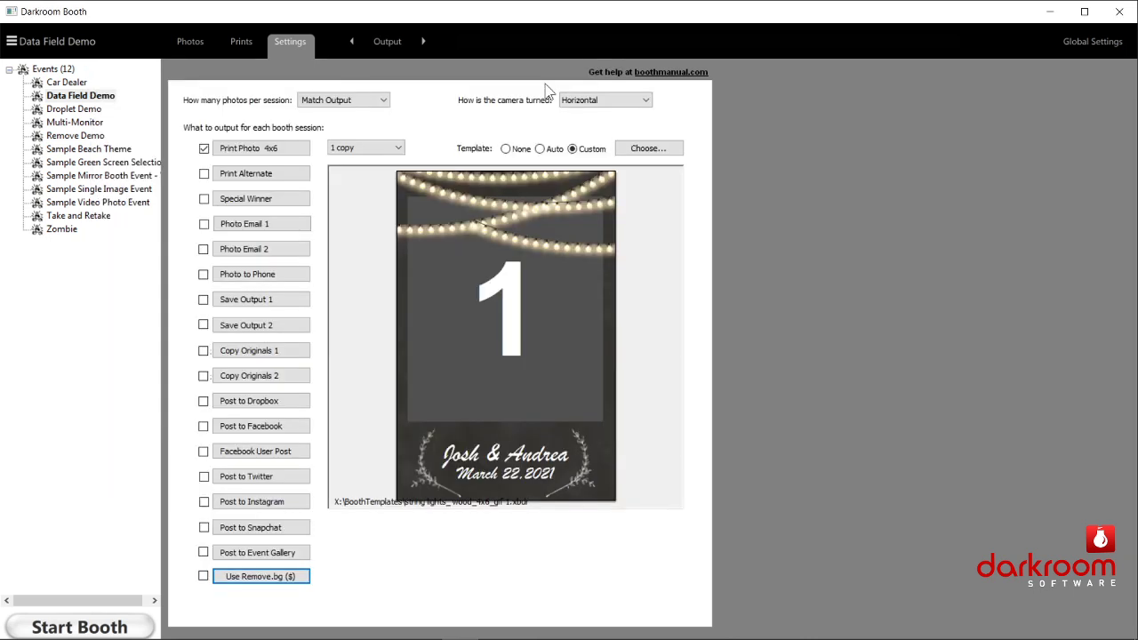
pyautogui.click(648, 150)
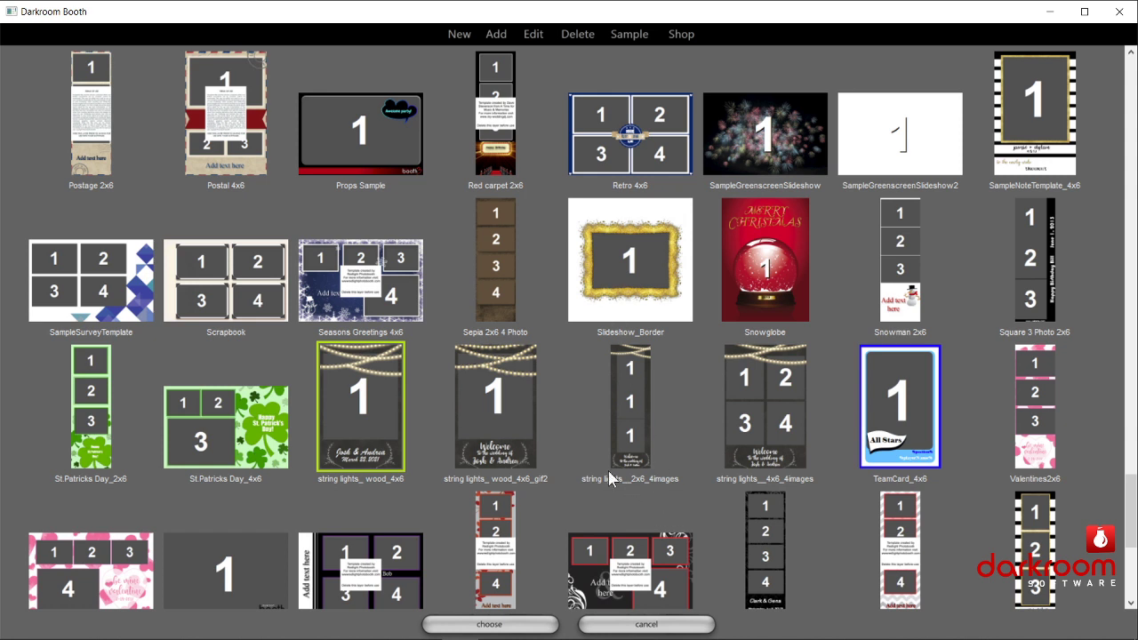
pyautogui.doubleClick(354, 407)
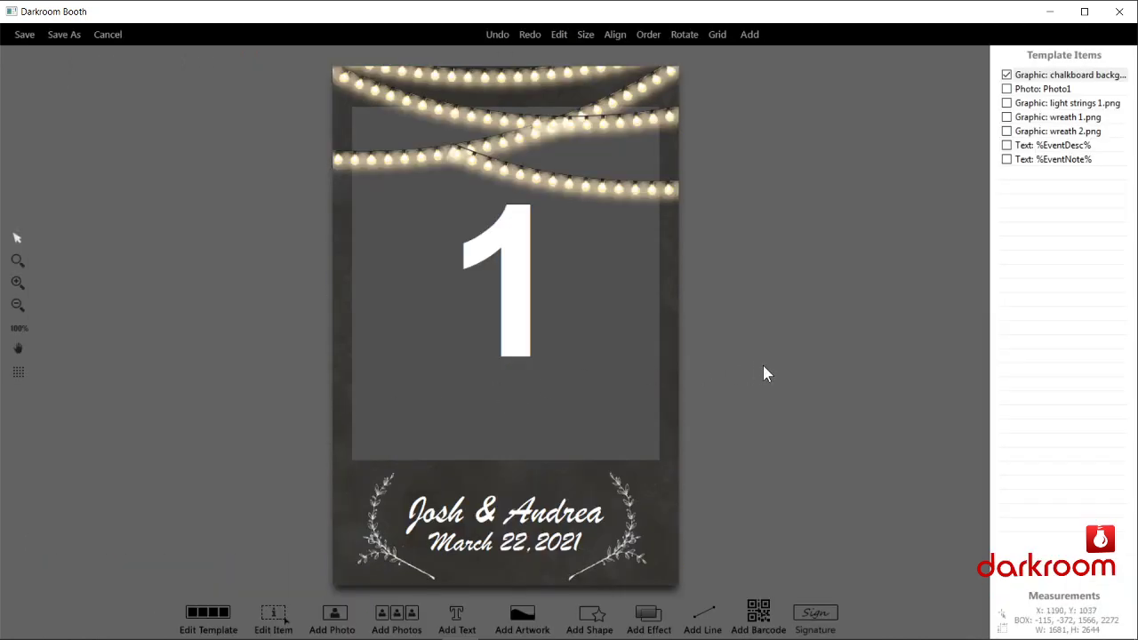
# Set the transparency of the template's Photo1 object to Chroma-key (Green-screen or Blue-screen background).
pyautogui.doubleClick(528, 319)
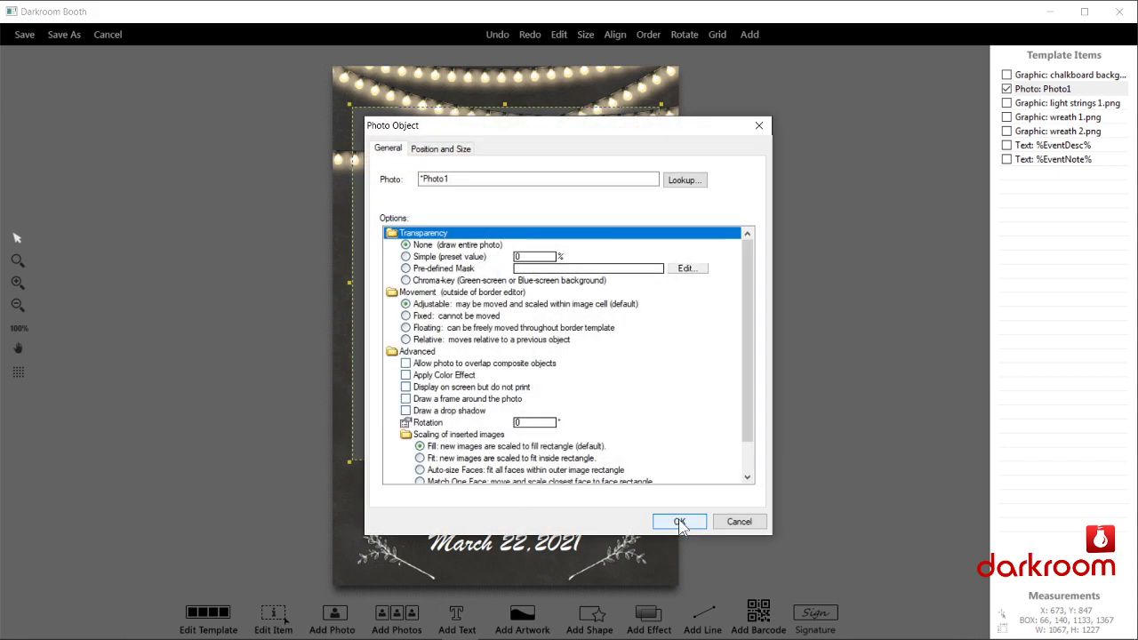
pyautogui.click(405, 281)
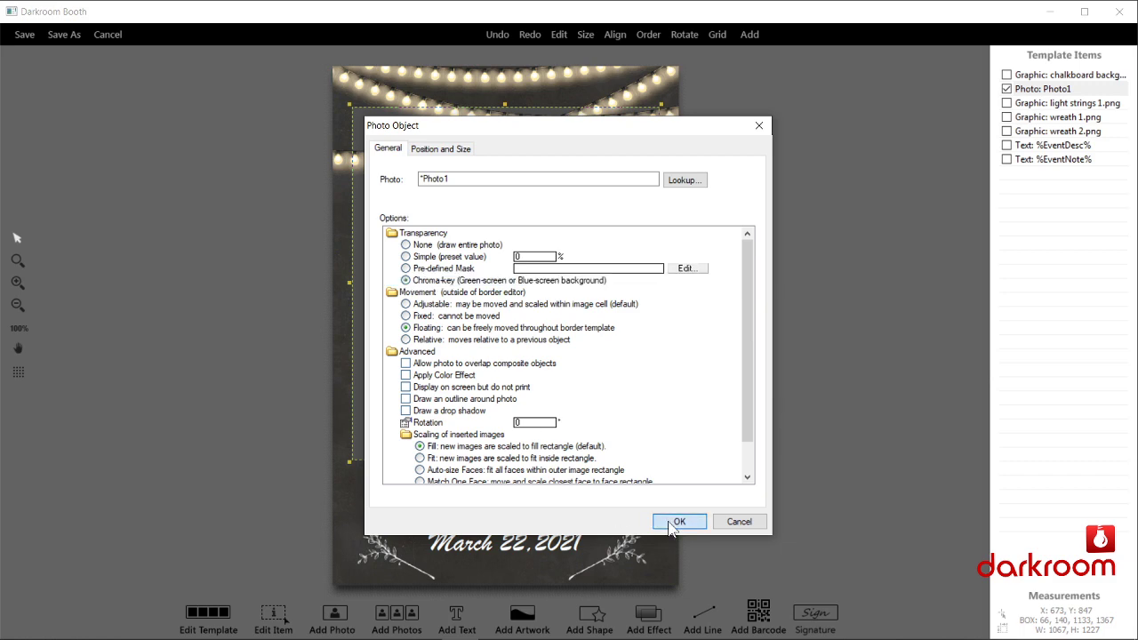
pyautogui.click(675, 523)
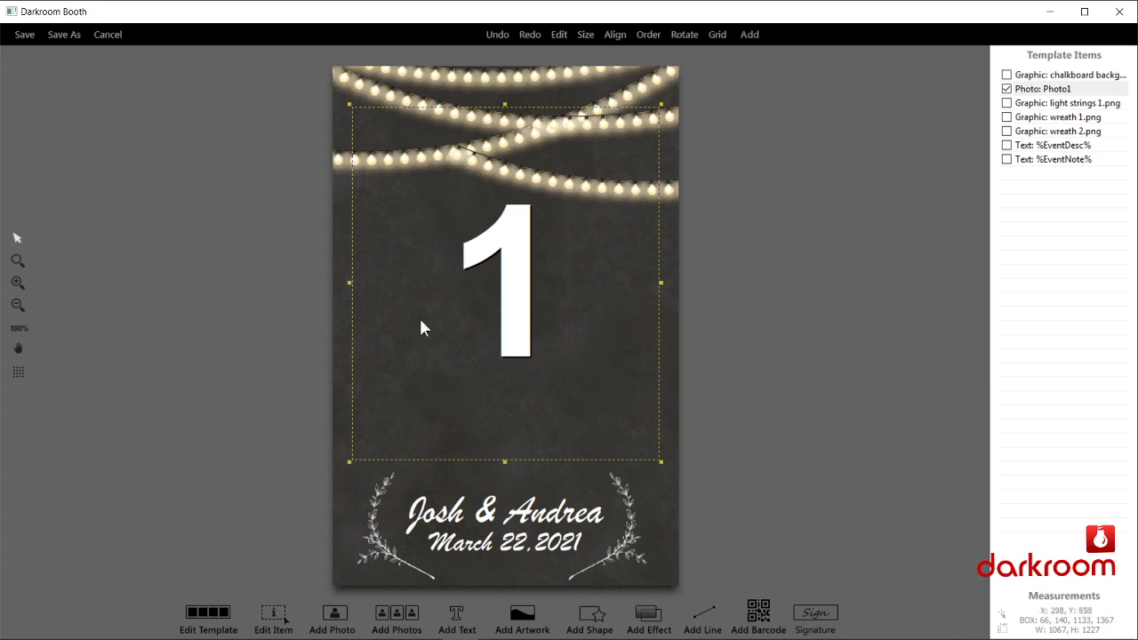
# Set the Photo1 object's transparency back to None (draw entire photo).
pyautogui.doubleClick(453, 220)
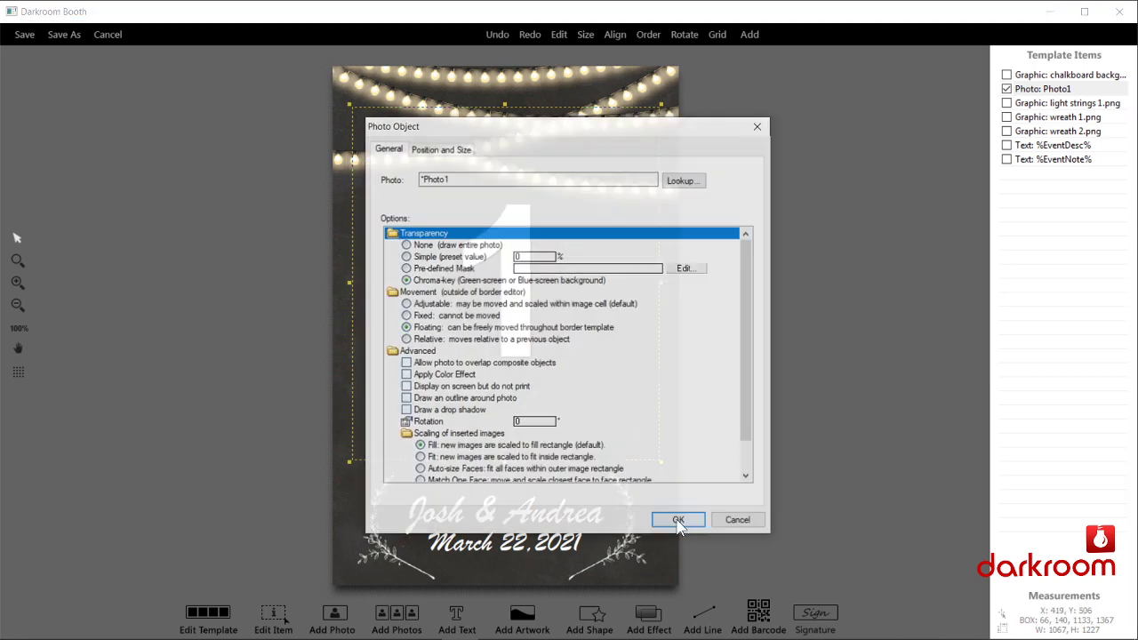
pyautogui.click(406, 244)
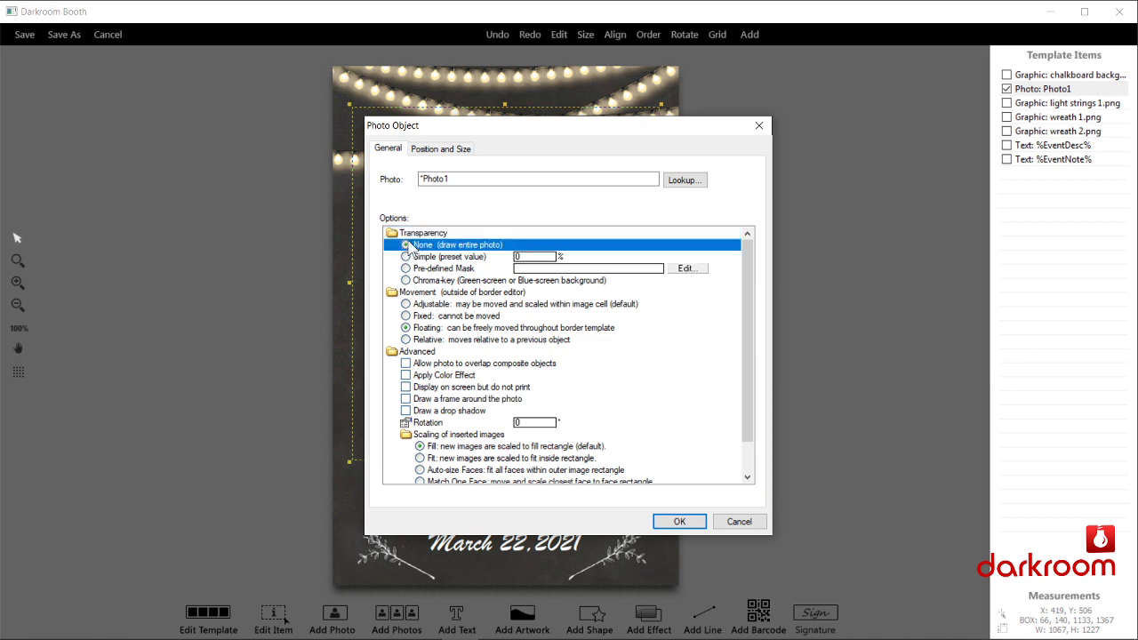
pyautogui.click(679, 520)
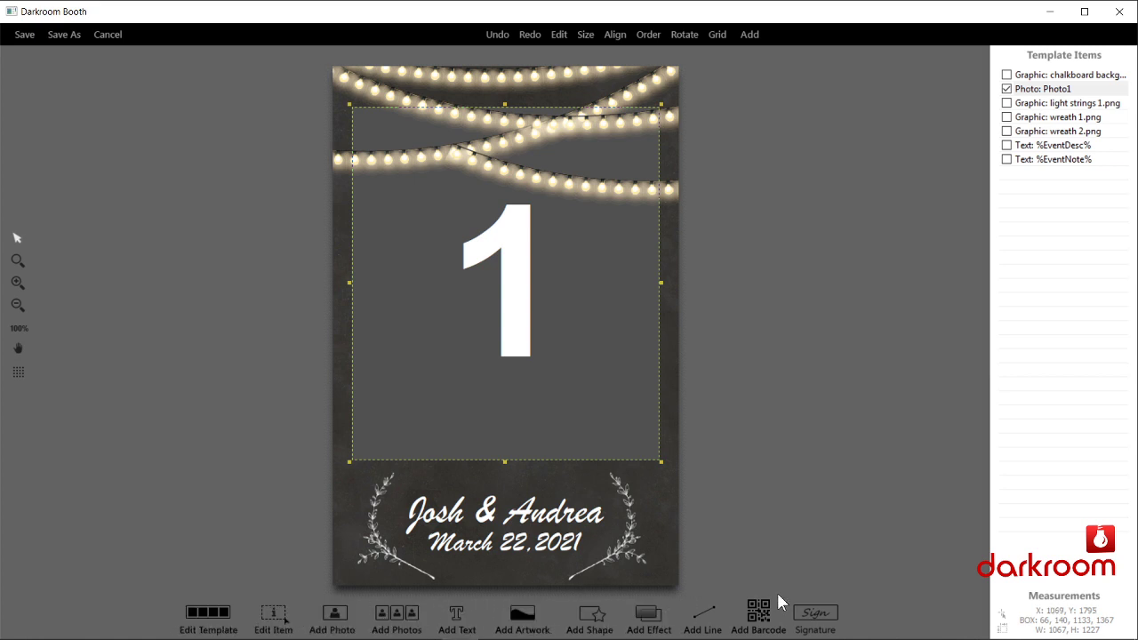
# Leave the template editor without saving and choose string lights_ wood_4x6 as the print template.
pyautogui.click(110, 35)
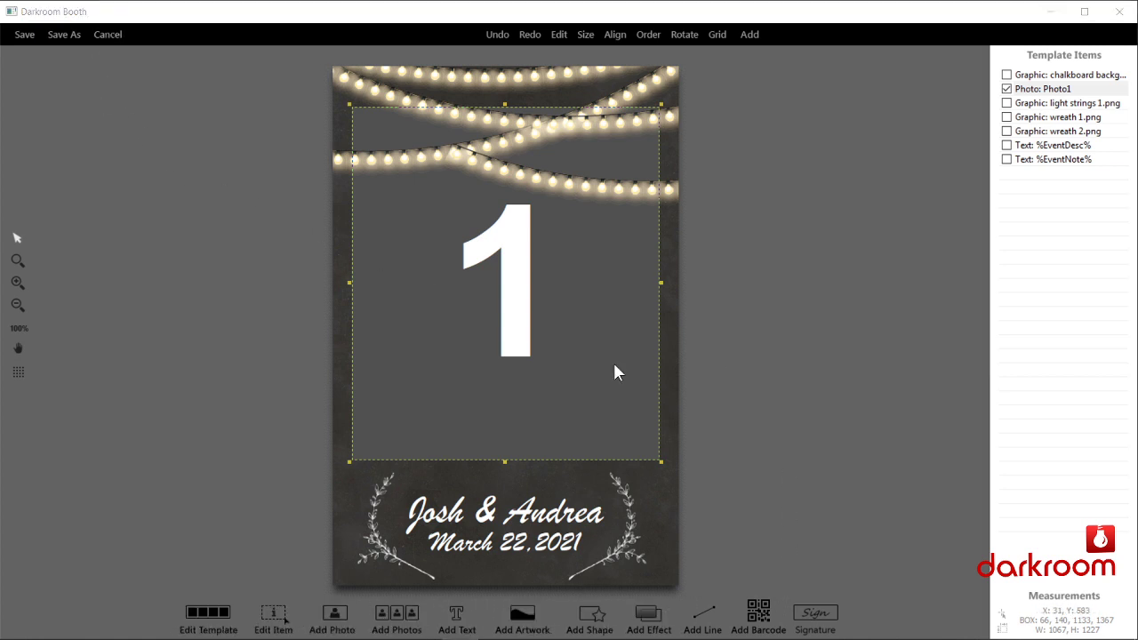
pyautogui.click(613, 365)
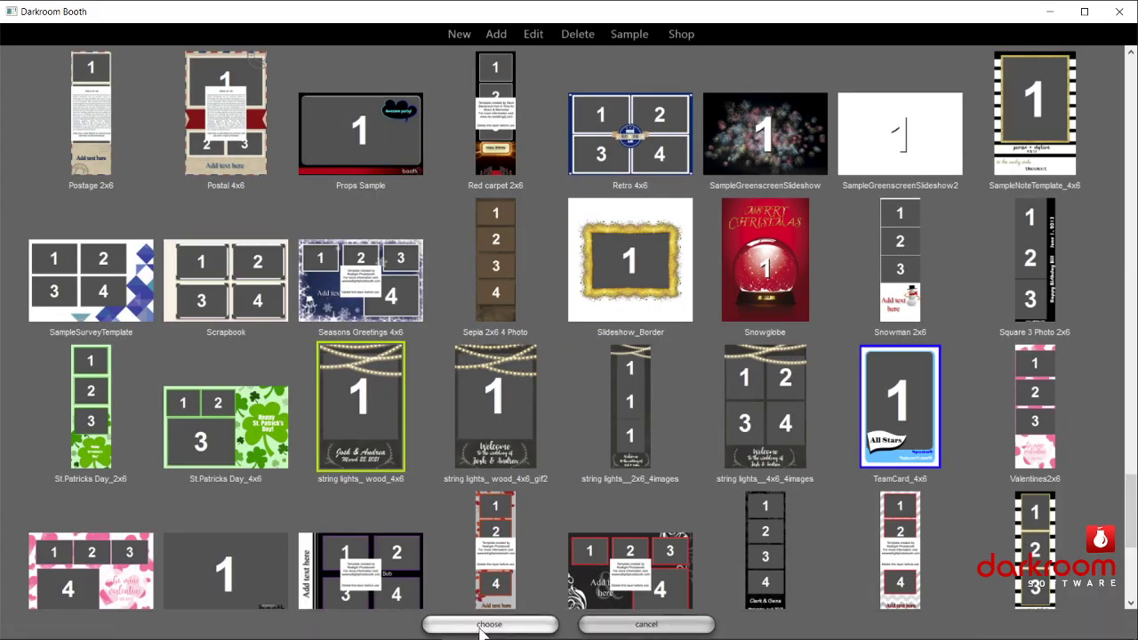
pyautogui.click(478, 624)
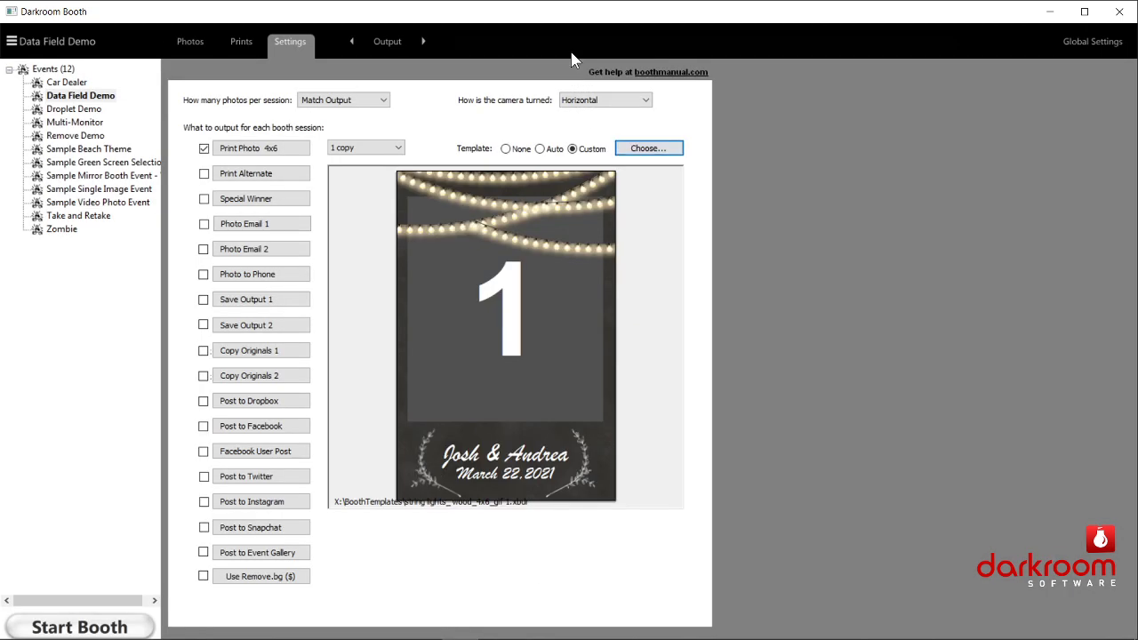
# Open the event's screen template for editing and examine its circle shape properties, thank you text and %Countdown% text without changes.
pyautogui.click(396, 46)
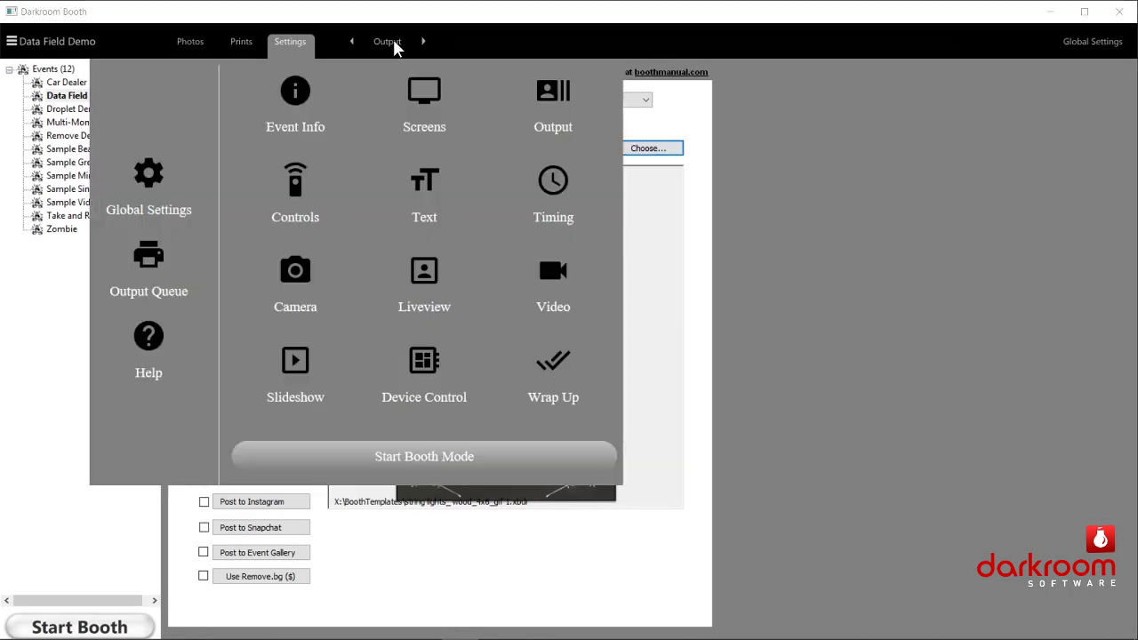
pyautogui.click(424, 89)
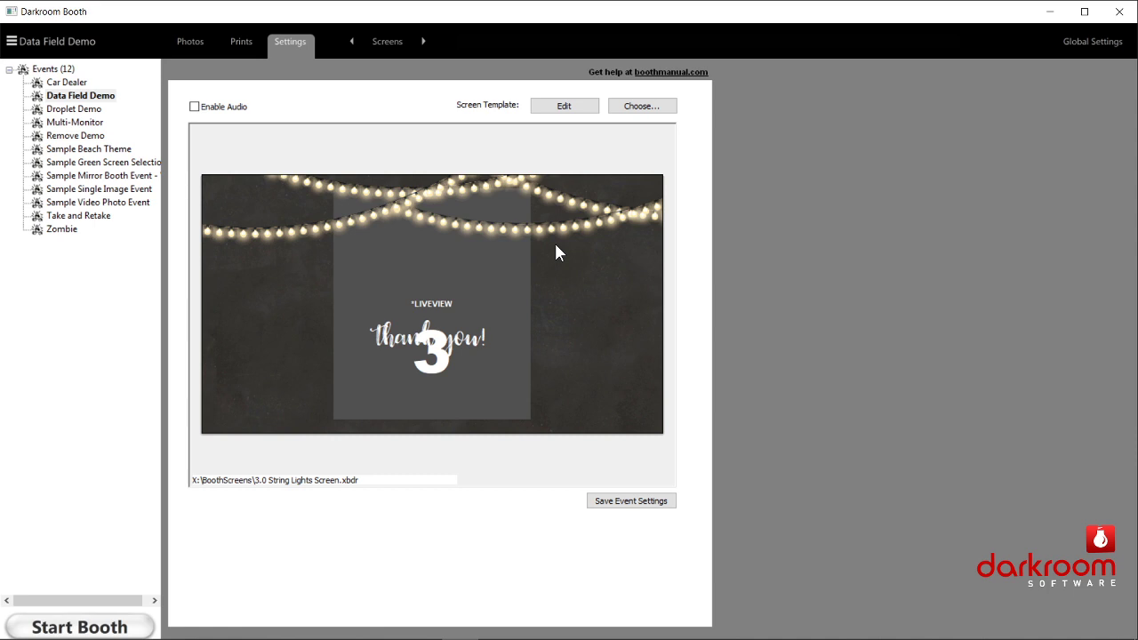
pyautogui.click(557, 106)
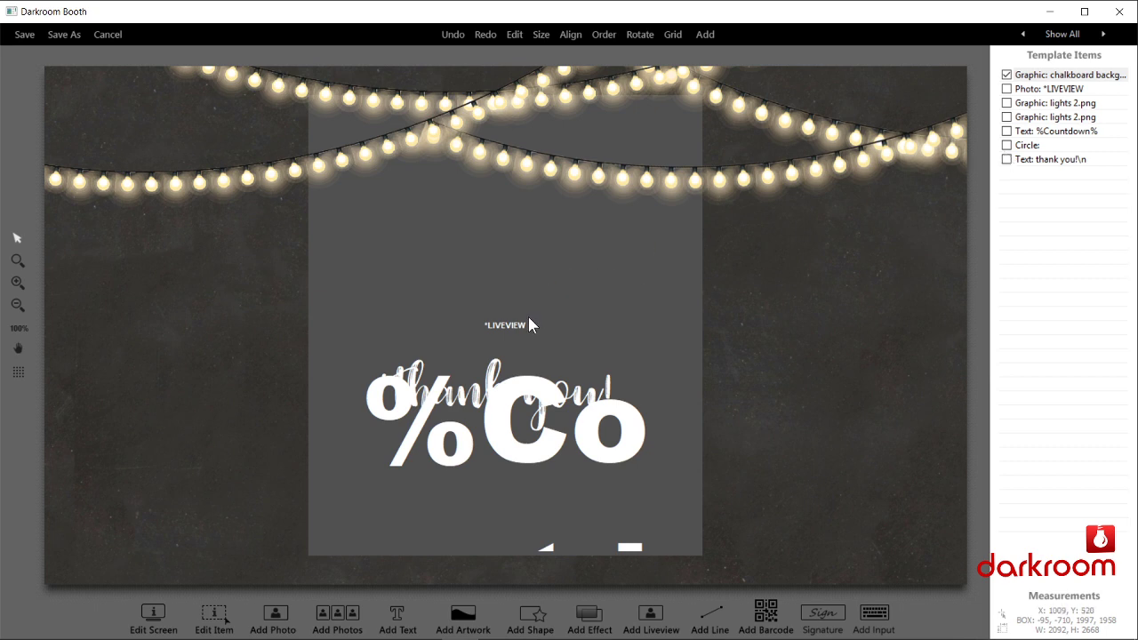
pyautogui.doubleClick(493, 256)
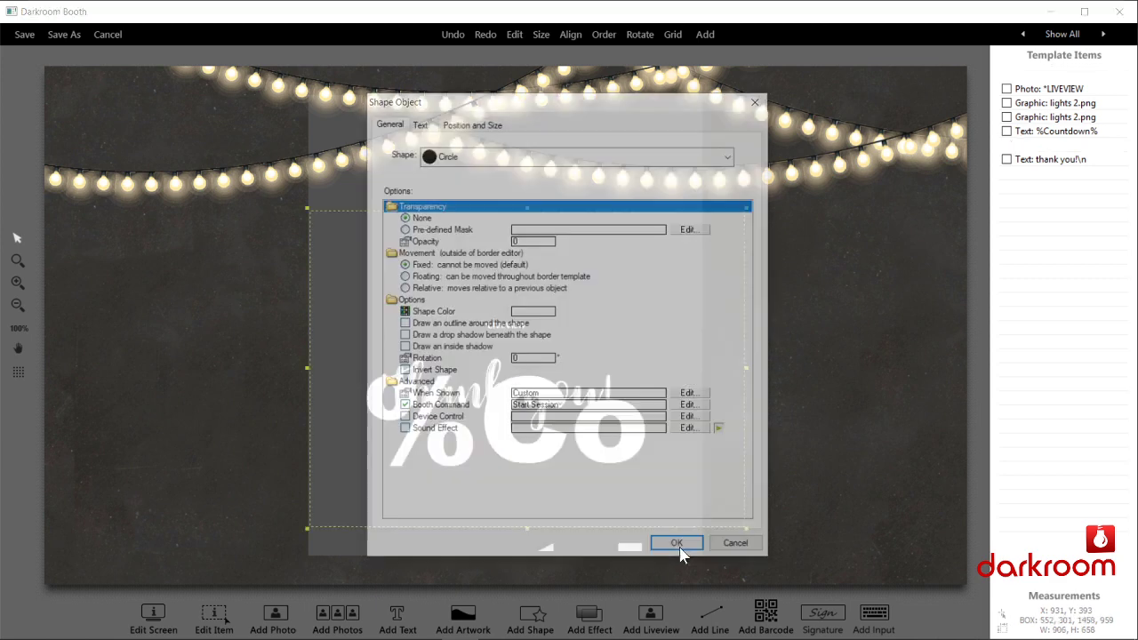
pyautogui.click(730, 548)
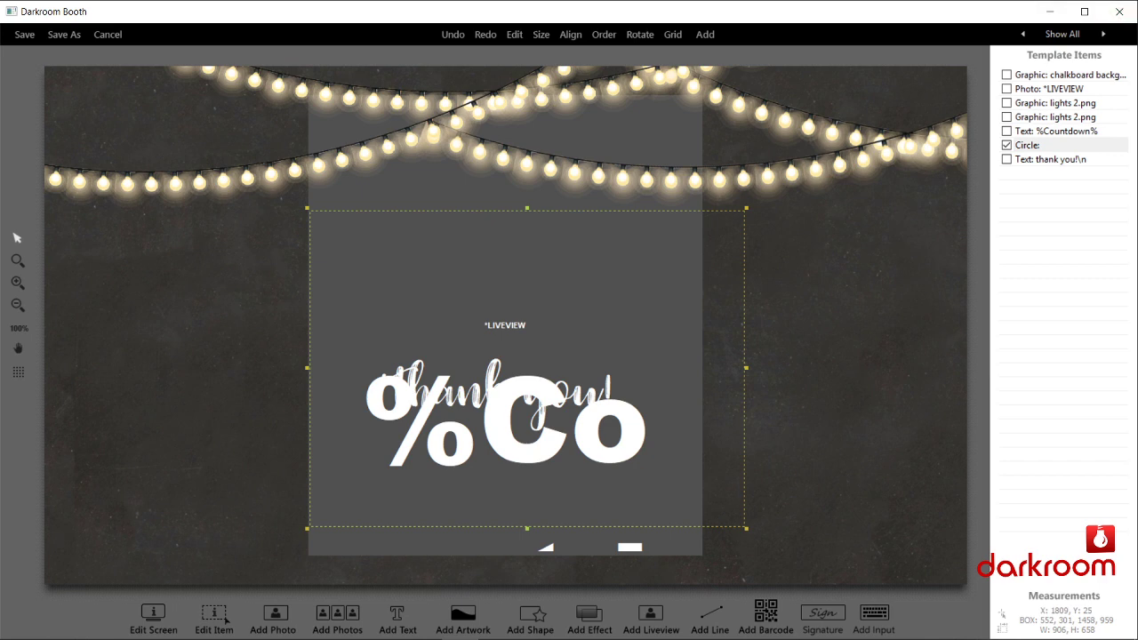
pyautogui.click(1044, 160)
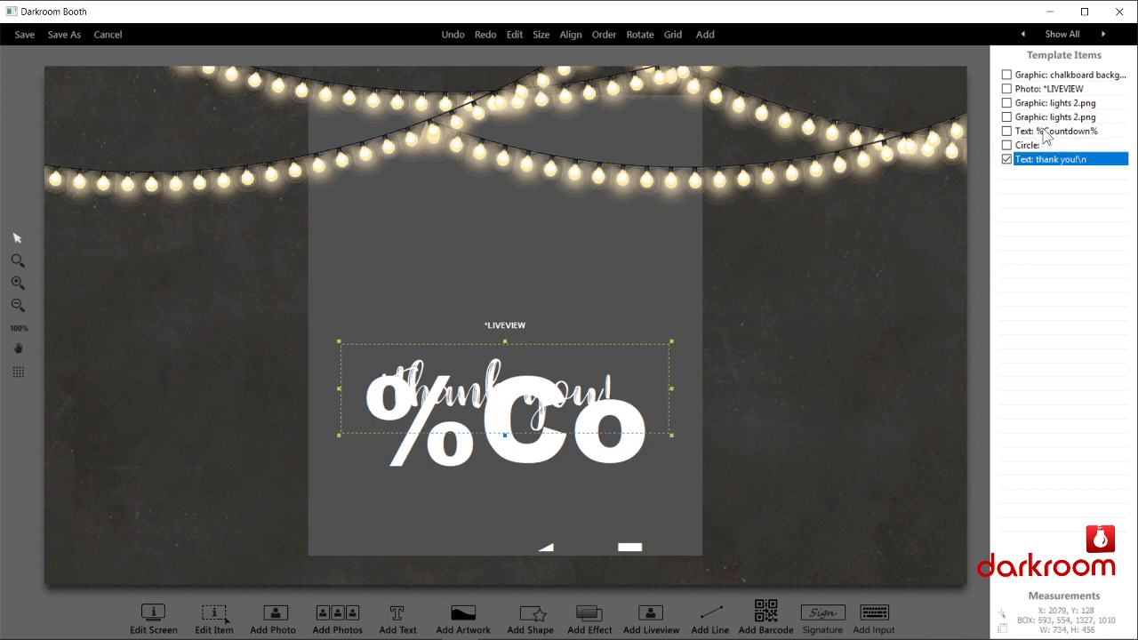
pyautogui.click(1046, 132)
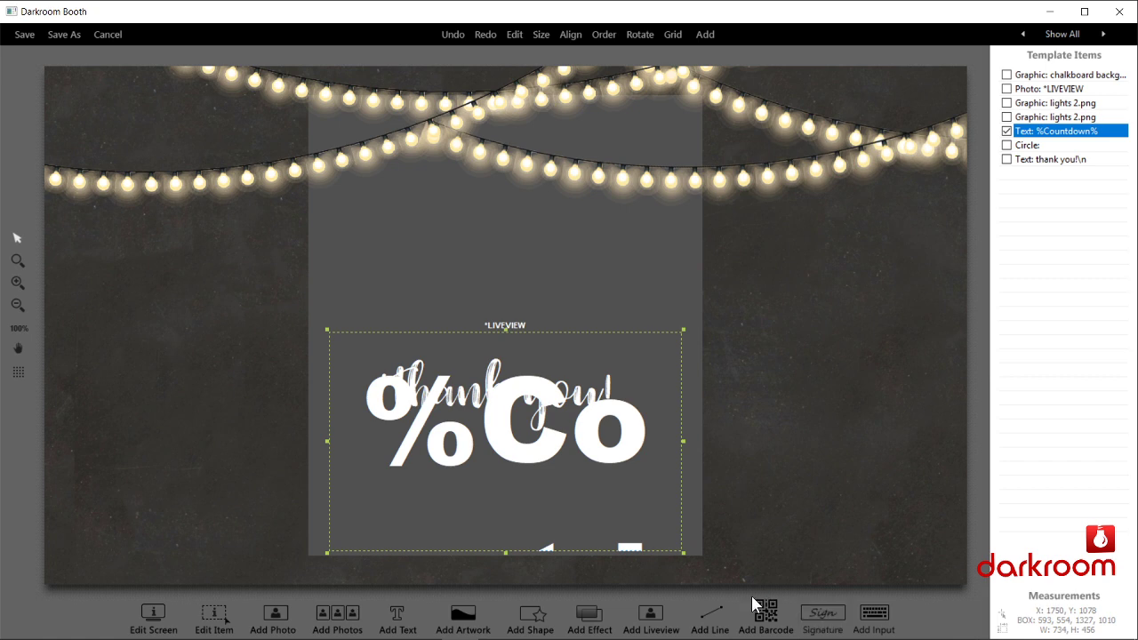
# Add an Input item to the screen template, and leave the editor without saving.
pyautogui.click(876, 619)
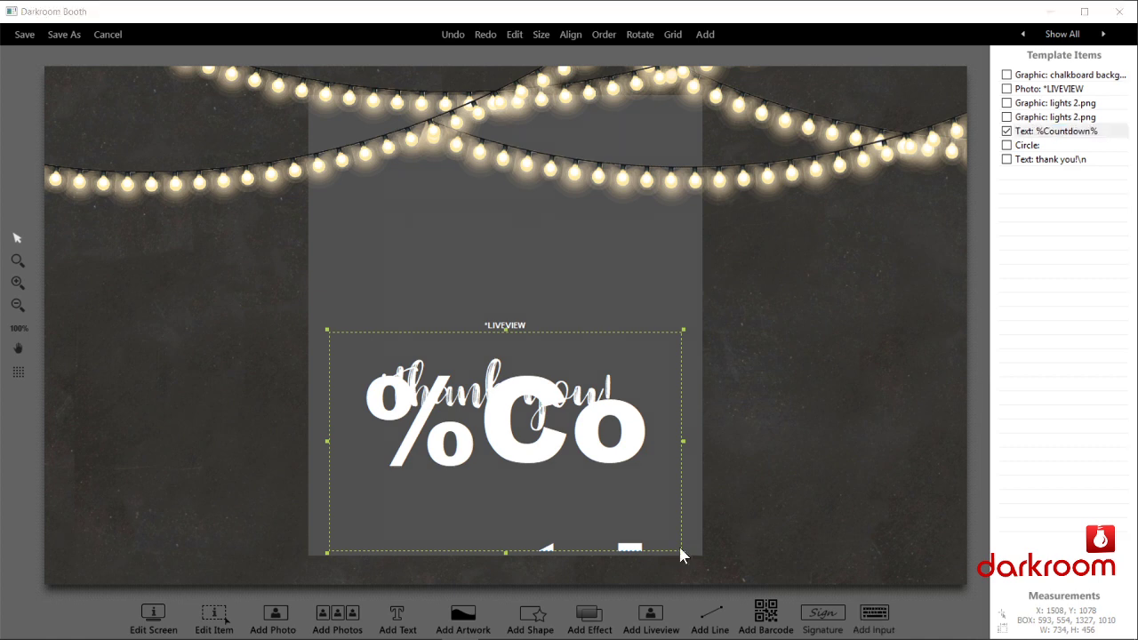
pyautogui.click(679, 547)
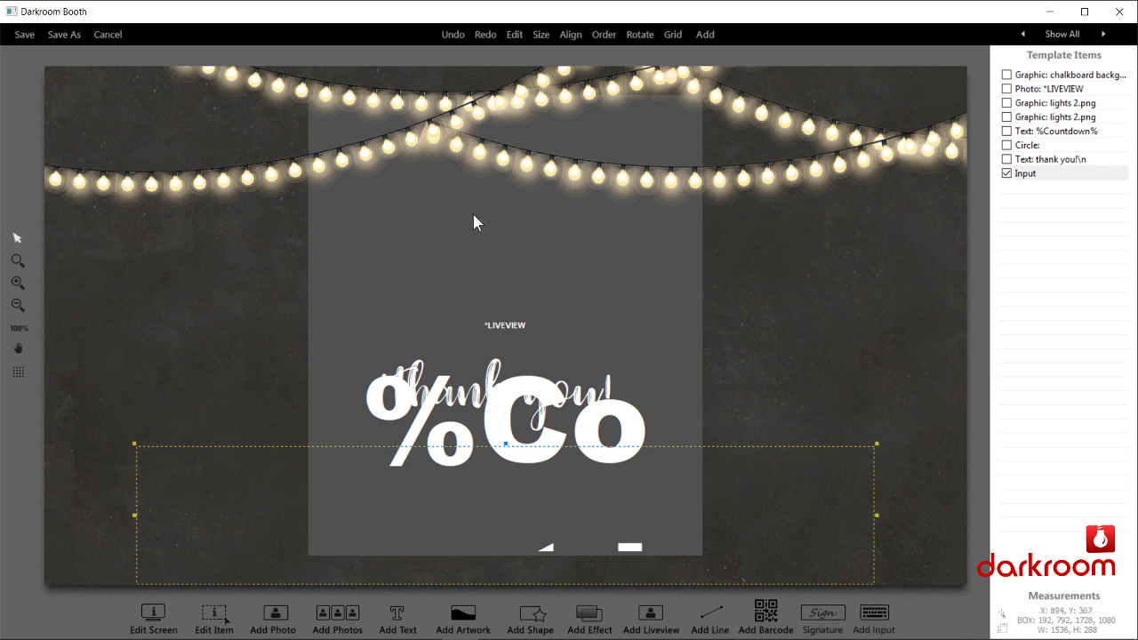
pyautogui.click(105, 34)
pyautogui.click(615, 370)
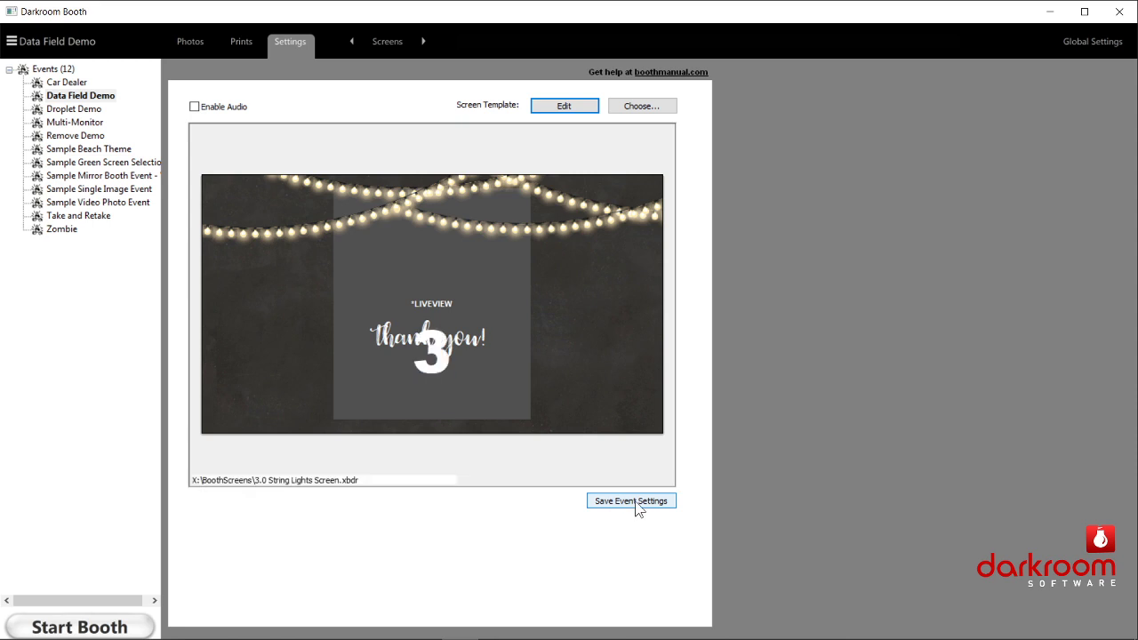
# Save all event settings into the current screen template, and view the options for loading them without loading any.
pyautogui.click(633, 503)
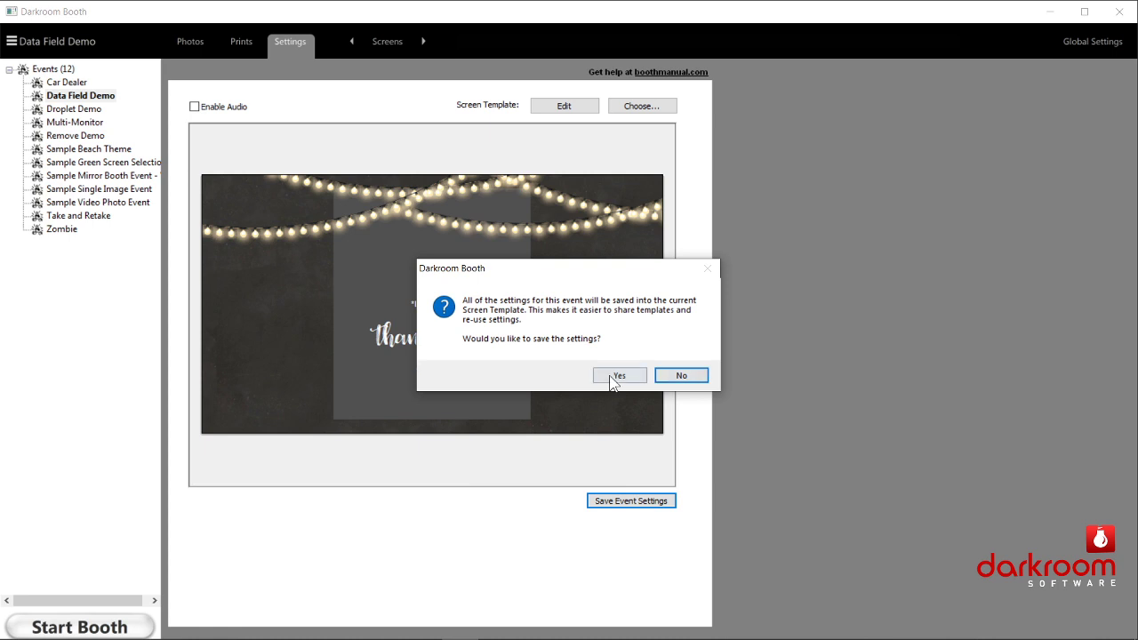
pyautogui.click(611, 377)
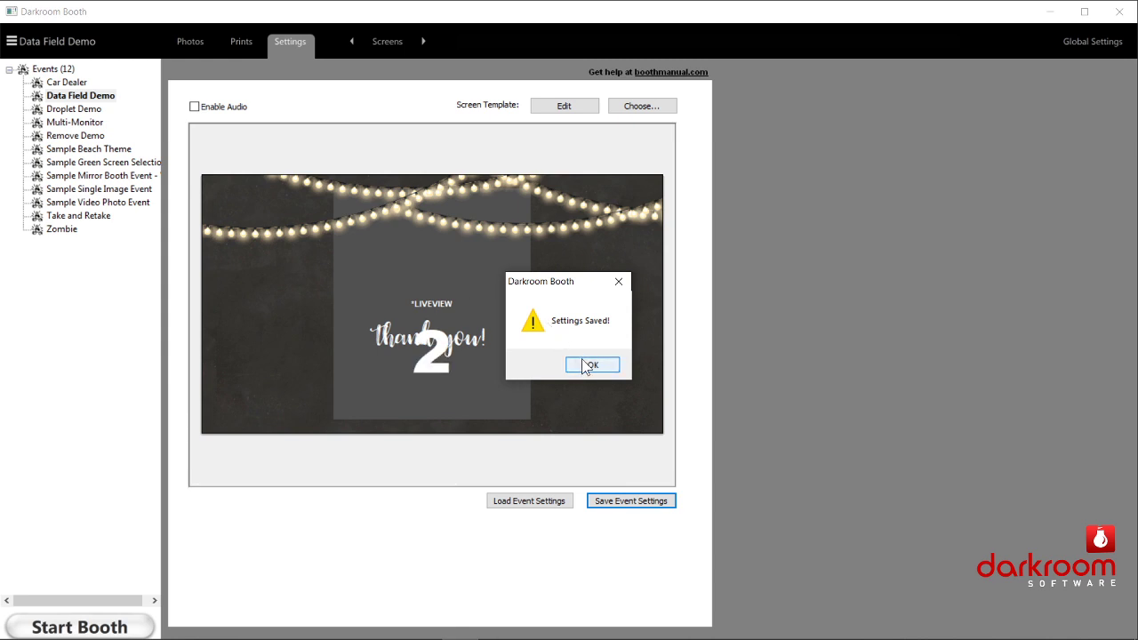
pyautogui.click(589, 365)
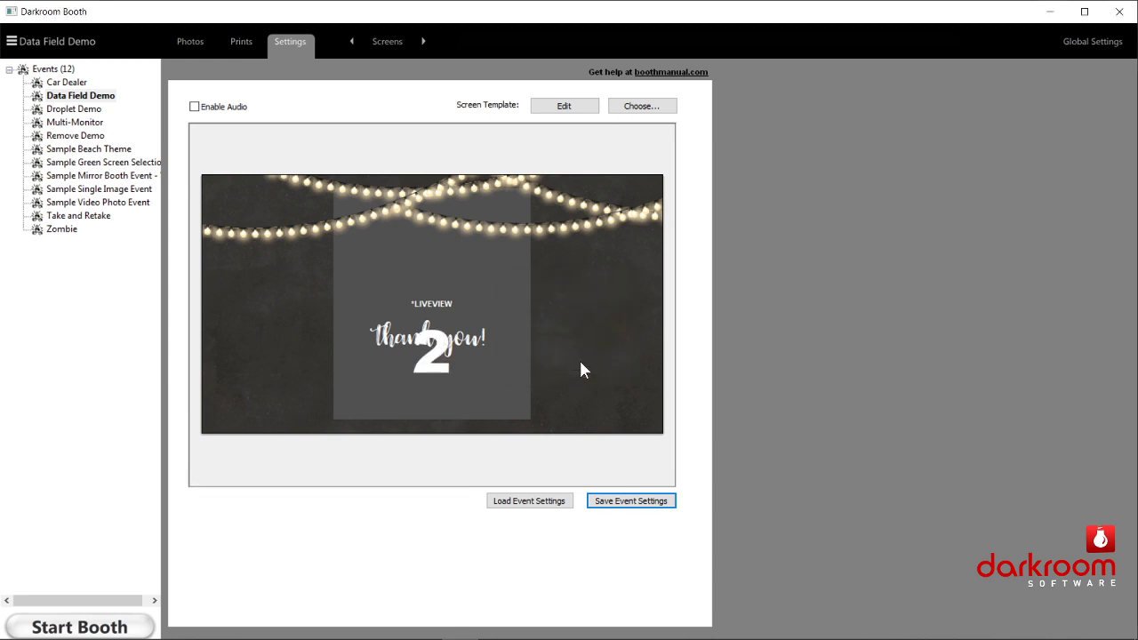
pyautogui.click(546, 499)
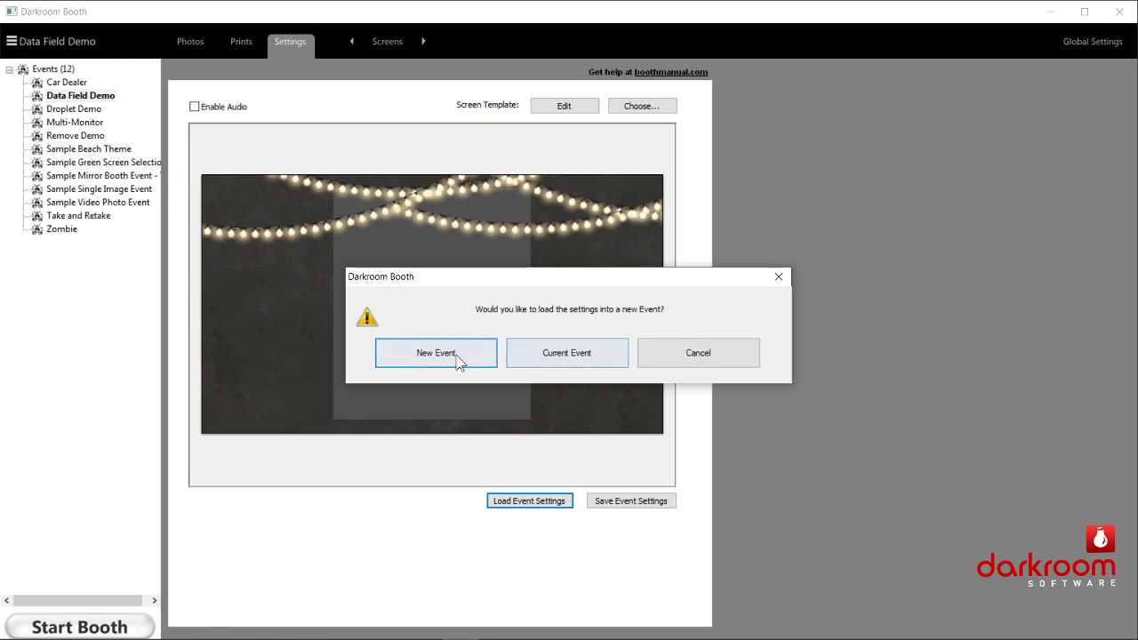
pyautogui.click(778, 278)
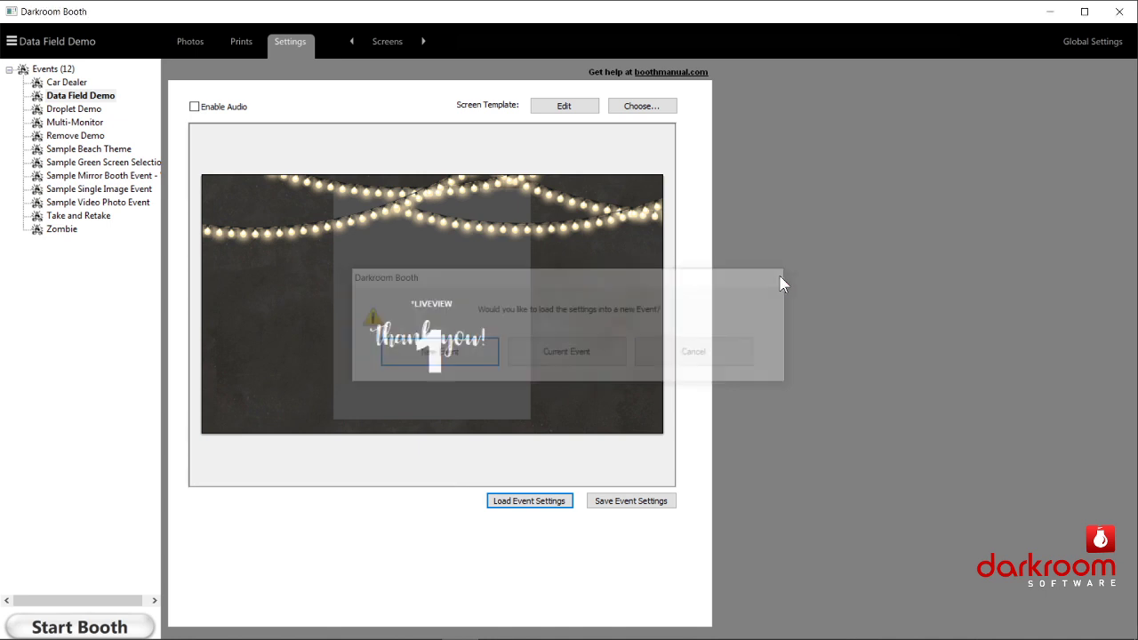
# Open the event's Controls settings and review the booth mode commands available for the Left-button without assigning one.
pyautogui.click(388, 42)
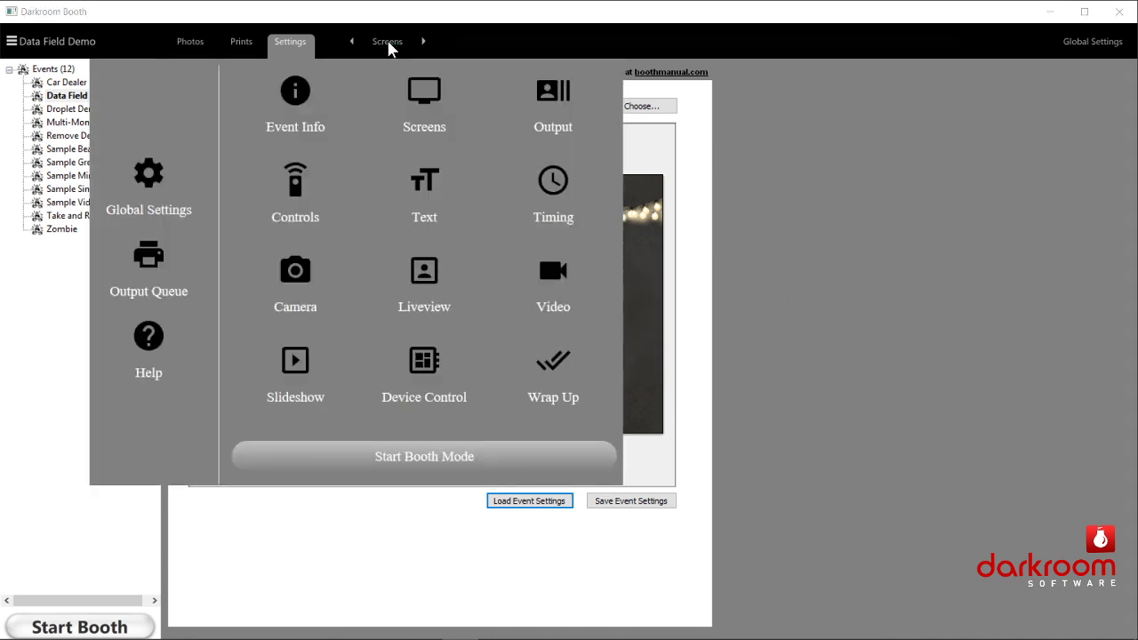
pyautogui.click(296, 199)
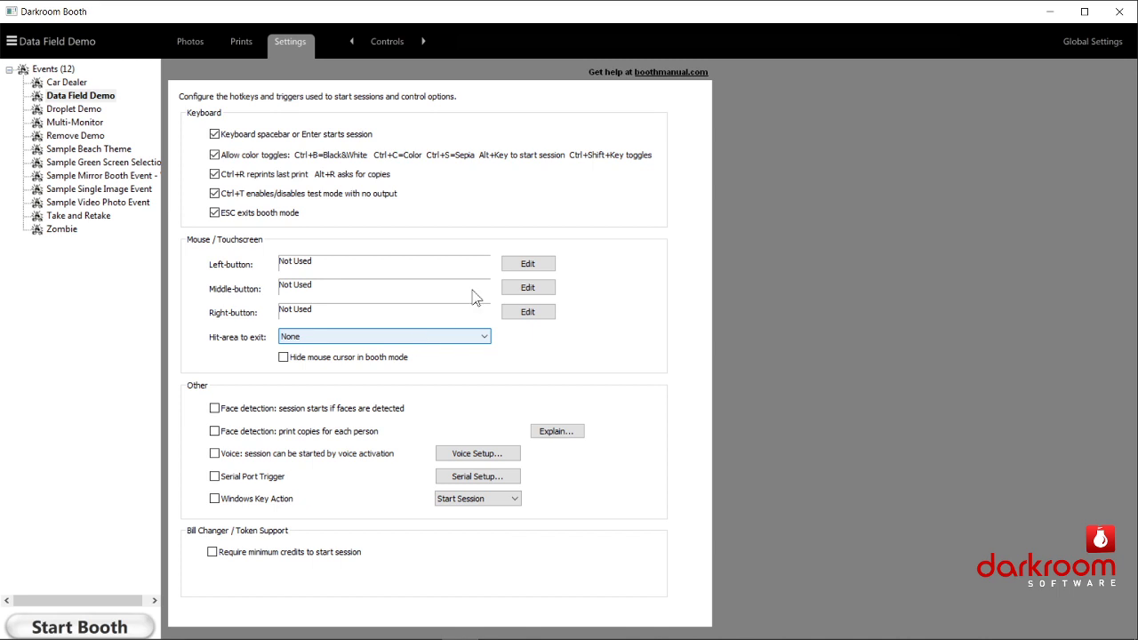
pyautogui.click(527, 263)
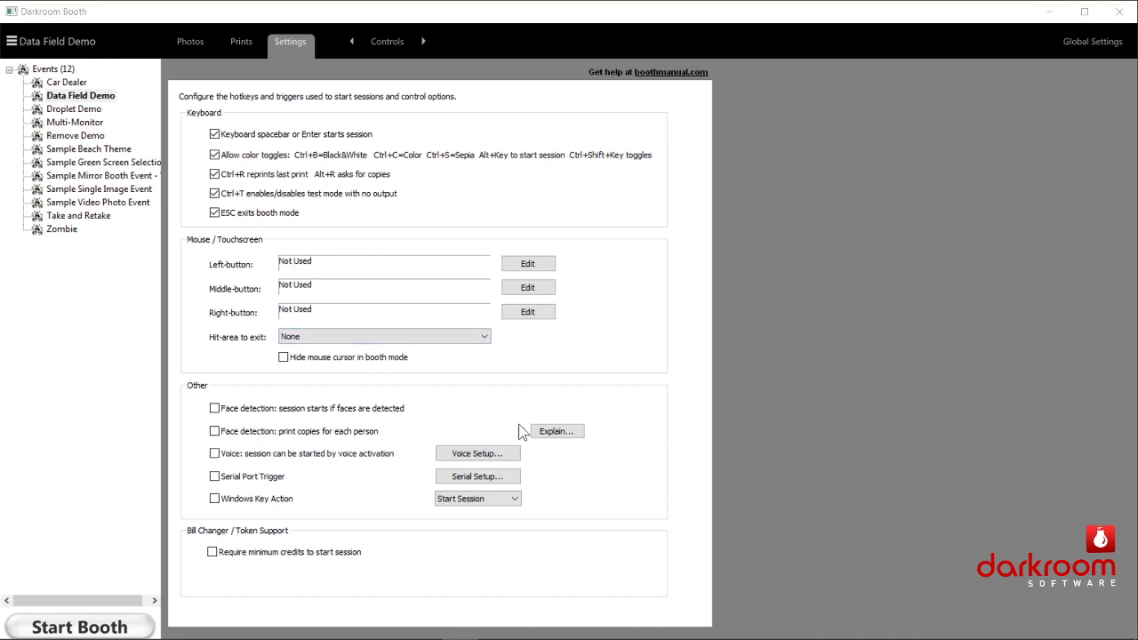
pyautogui.click(545, 275)
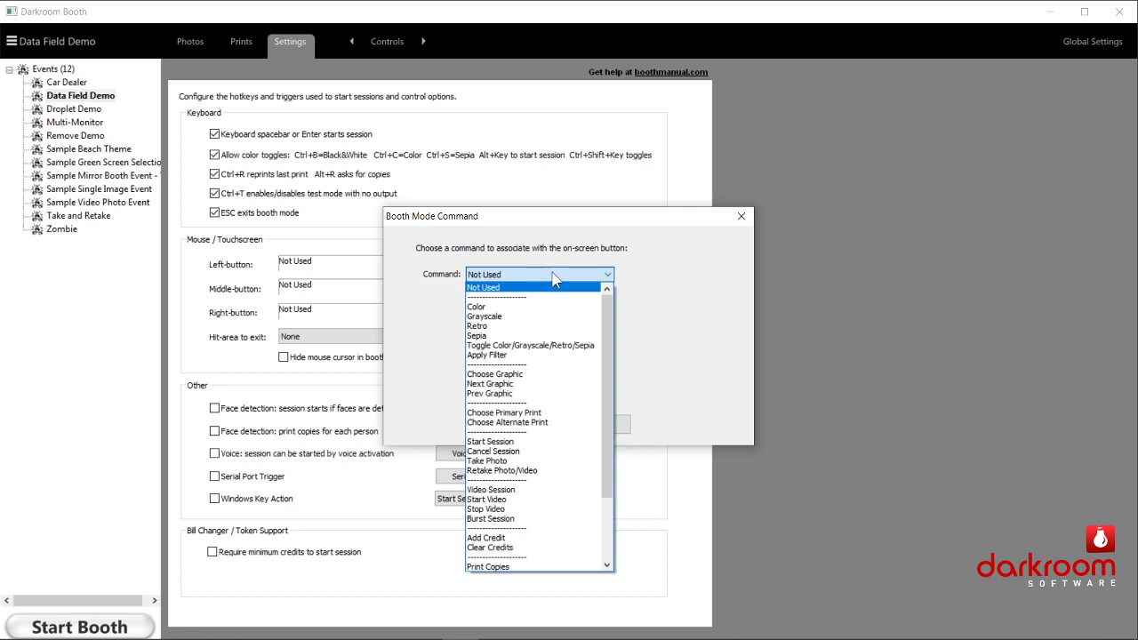
pyautogui.click(701, 326)
pyautogui.click(599, 424)
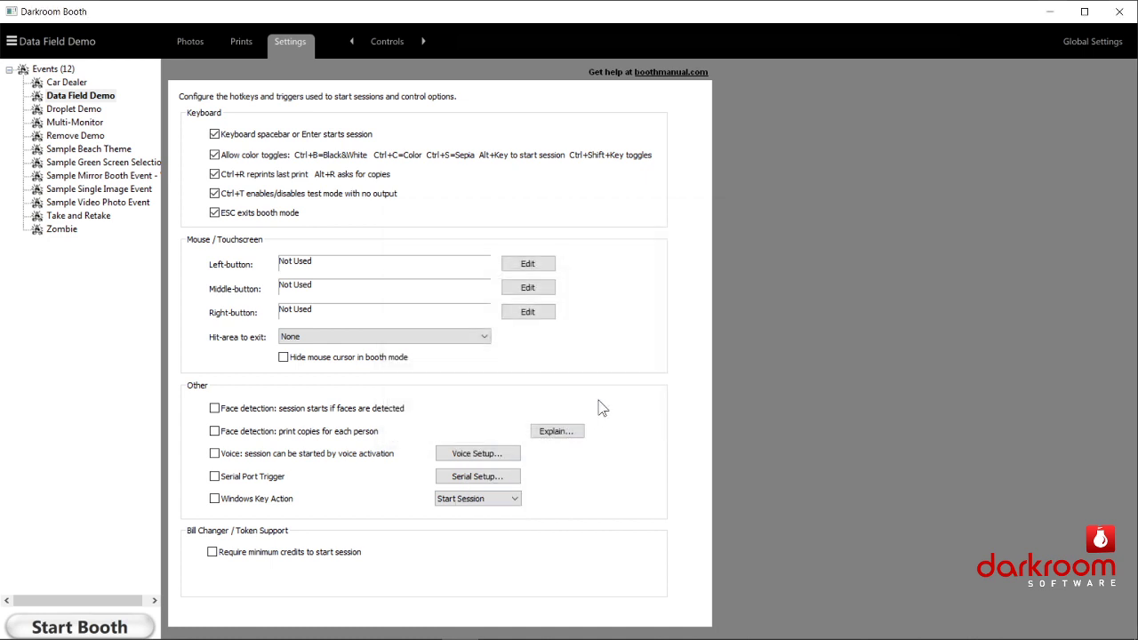
# Try the Start Session and Reprint Last commands for the Left-button, and discard the assignment.
pyautogui.doubleClick(299, 268)
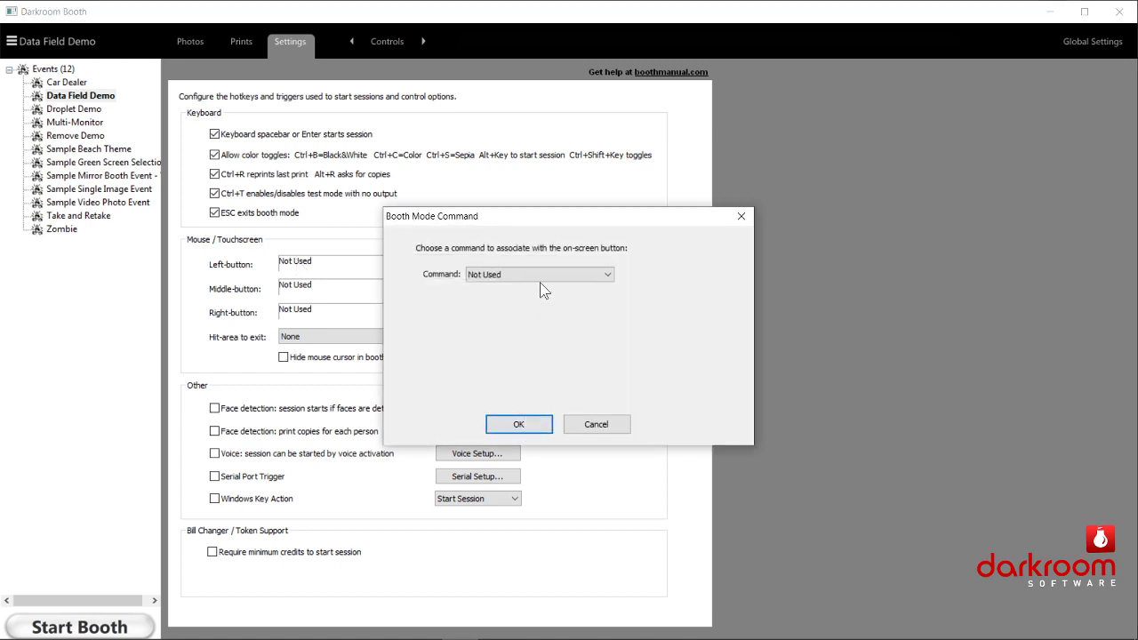
pyautogui.click(540, 281)
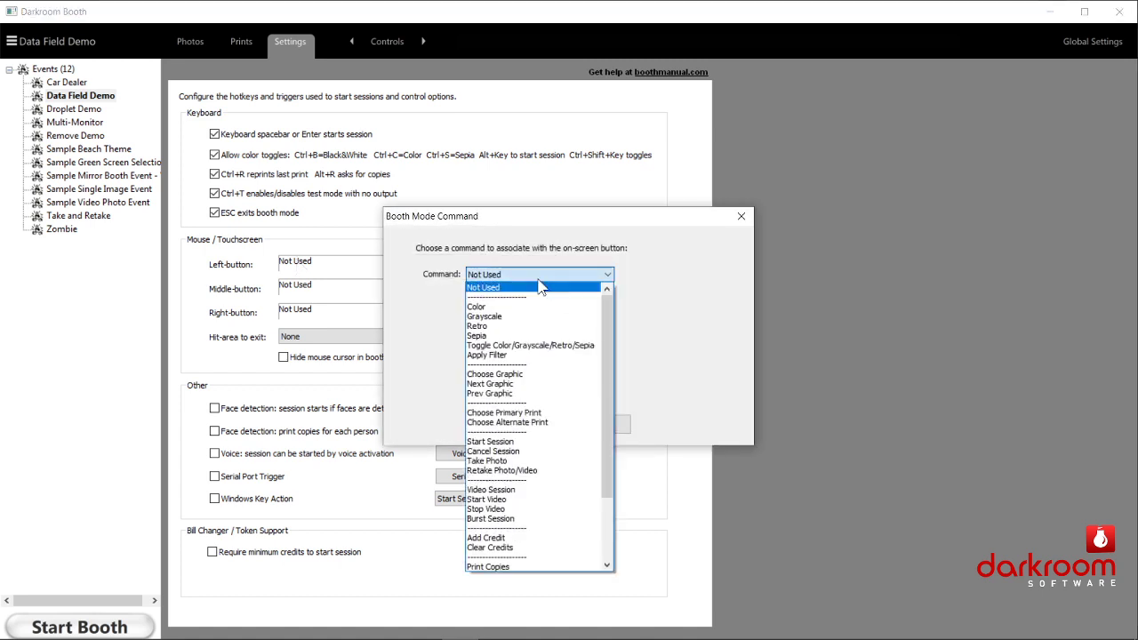
pyautogui.click(522, 441)
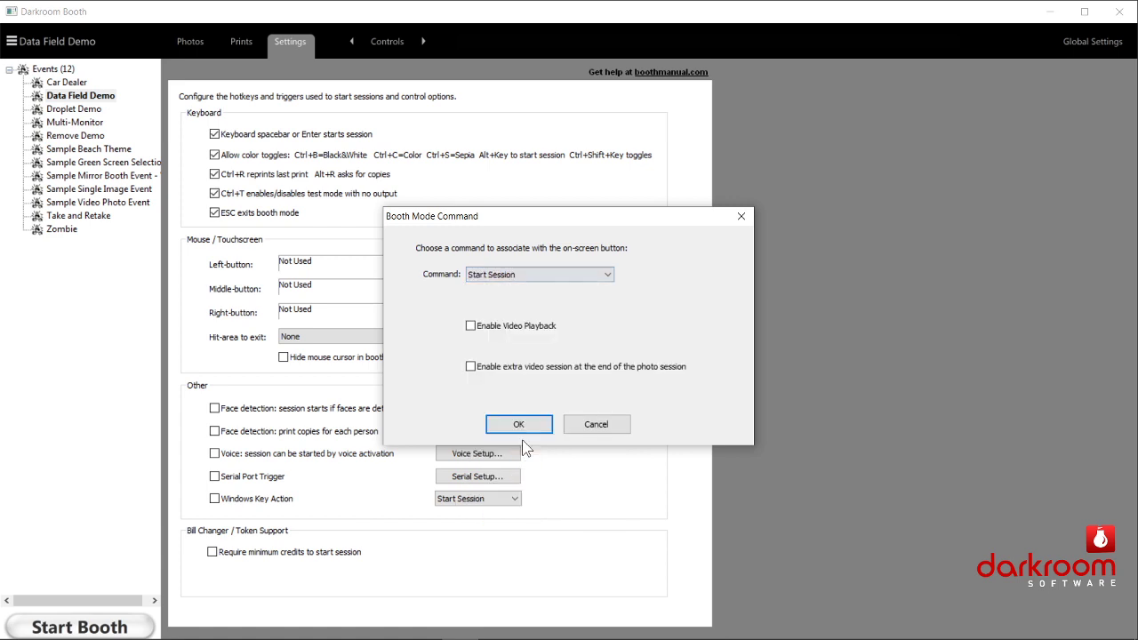
pyautogui.click(536, 274)
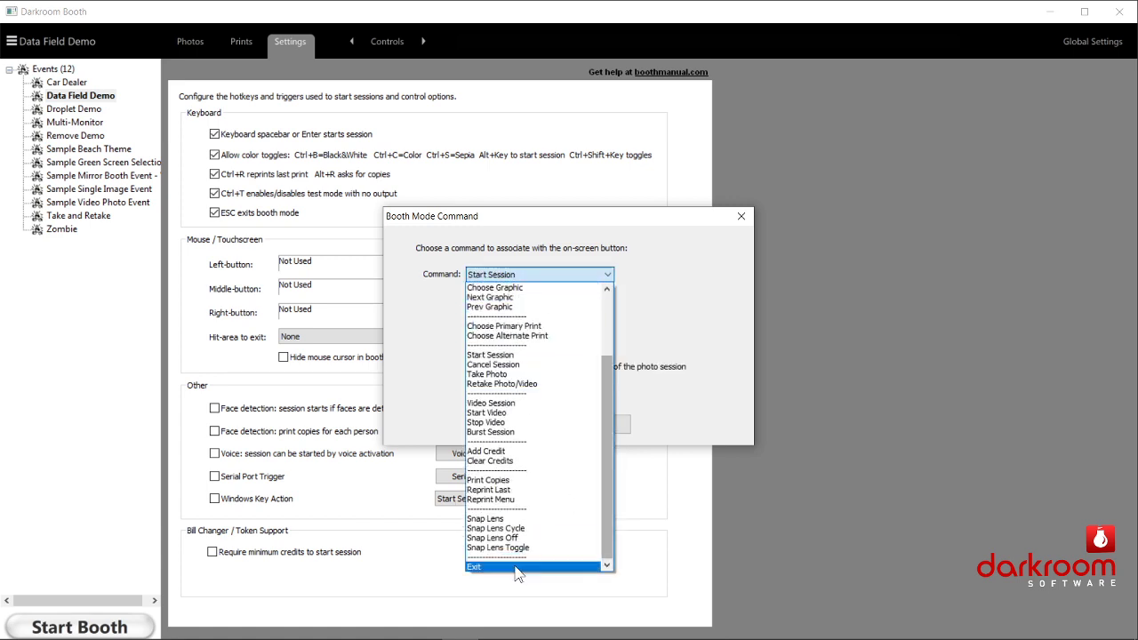
pyautogui.click(498, 489)
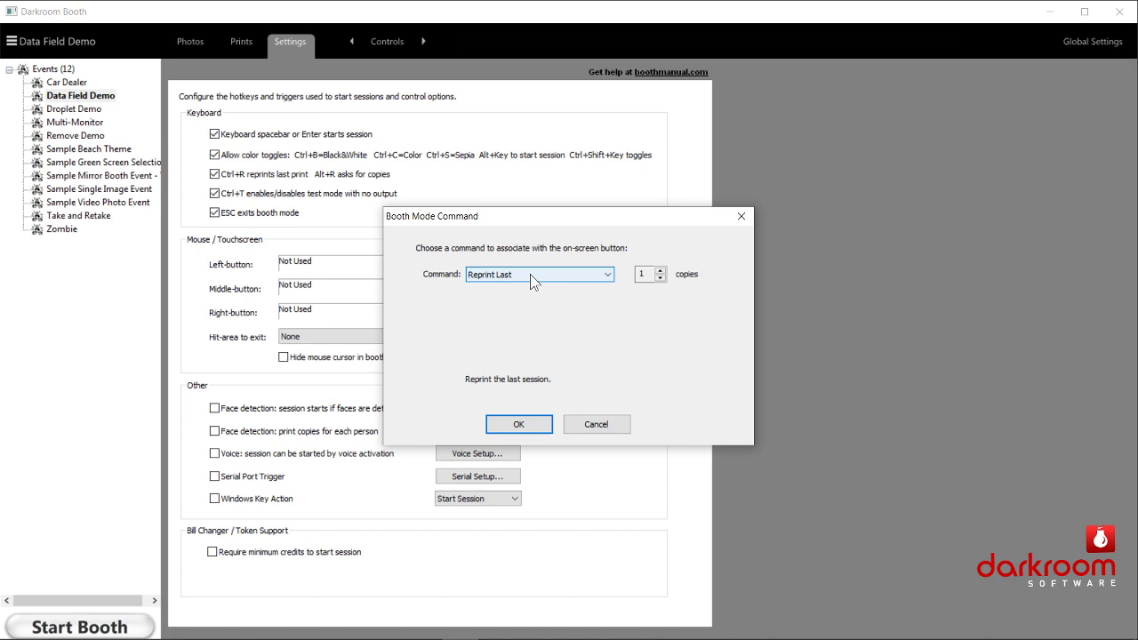
pyautogui.click(594, 425)
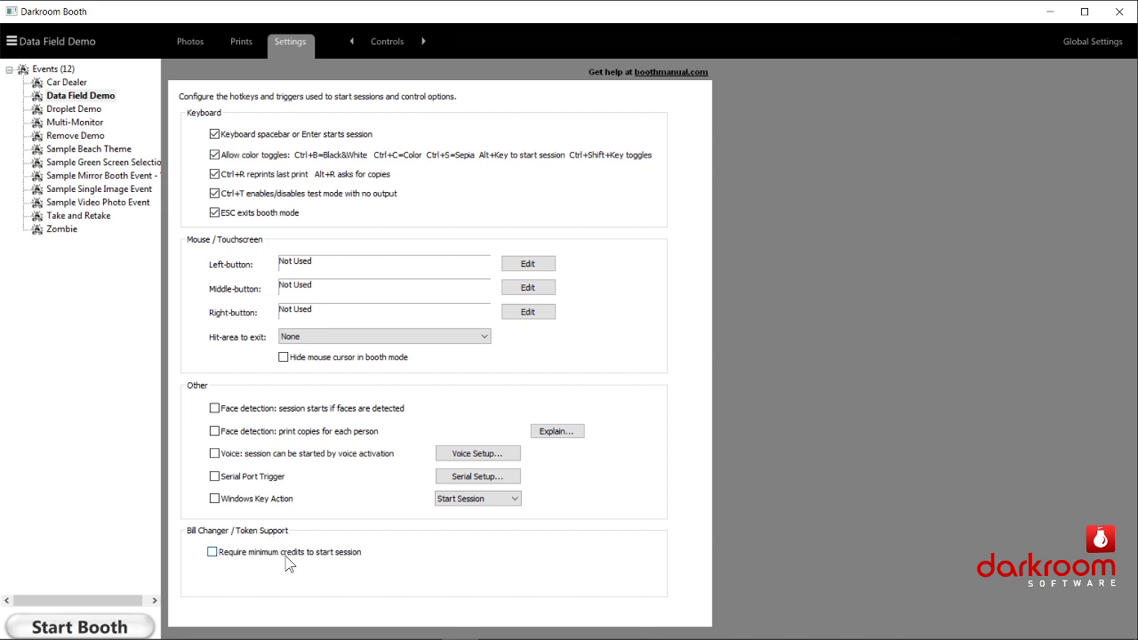
# Review the event's Text settings, from the attract text through the photo note, review and survey options.
pyautogui.click(378, 47)
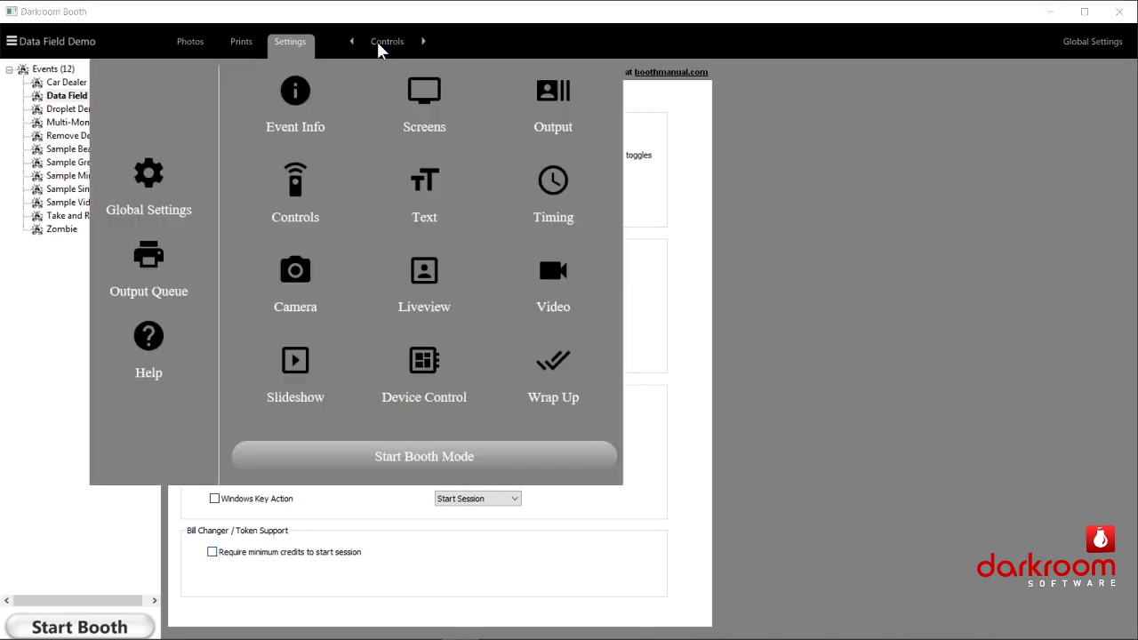
pyautogui.click(425, 201)
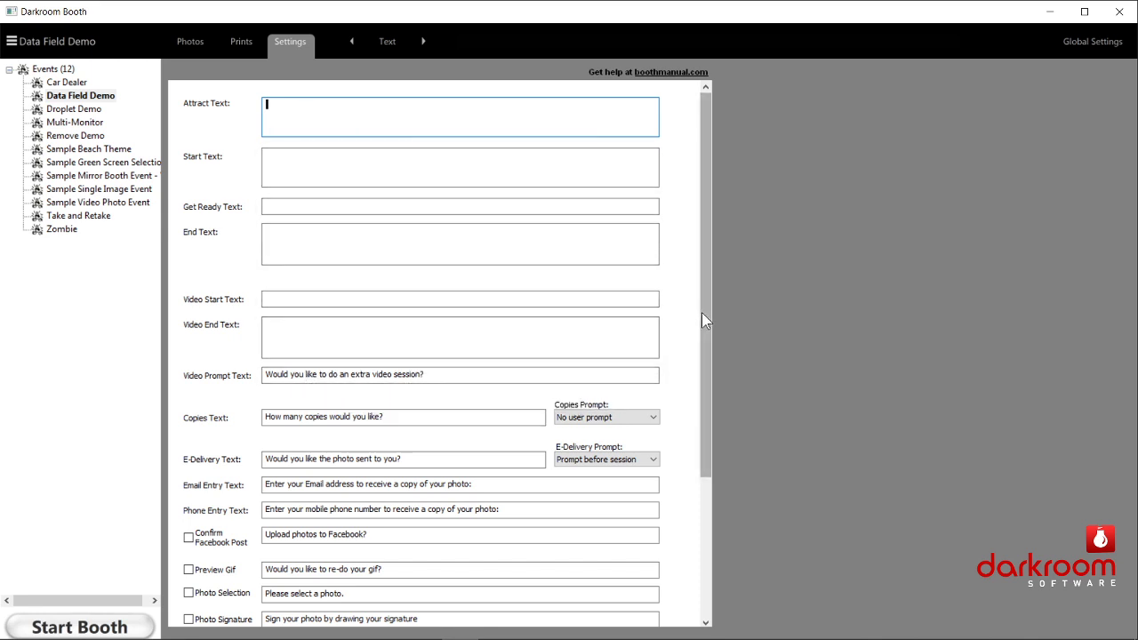
pyautogui.moveTo(701, 312); pyautogui.dragTo(706, 493)
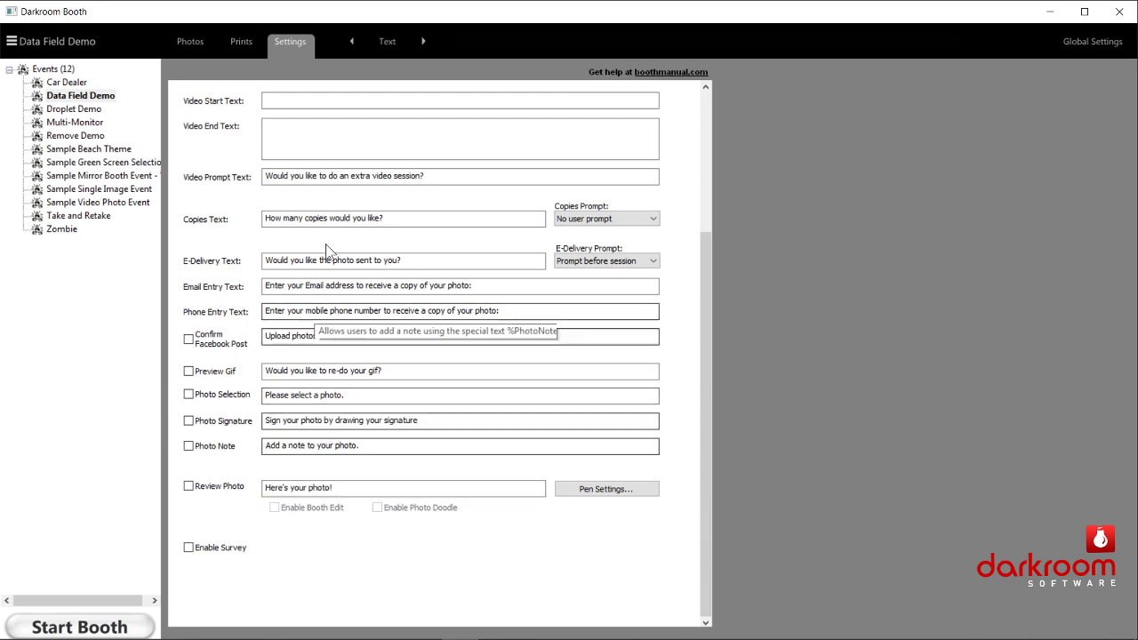
# Review the event's timing and delay settings, and view its camera and audio recording settings.
pyautogui.click(387, 41)
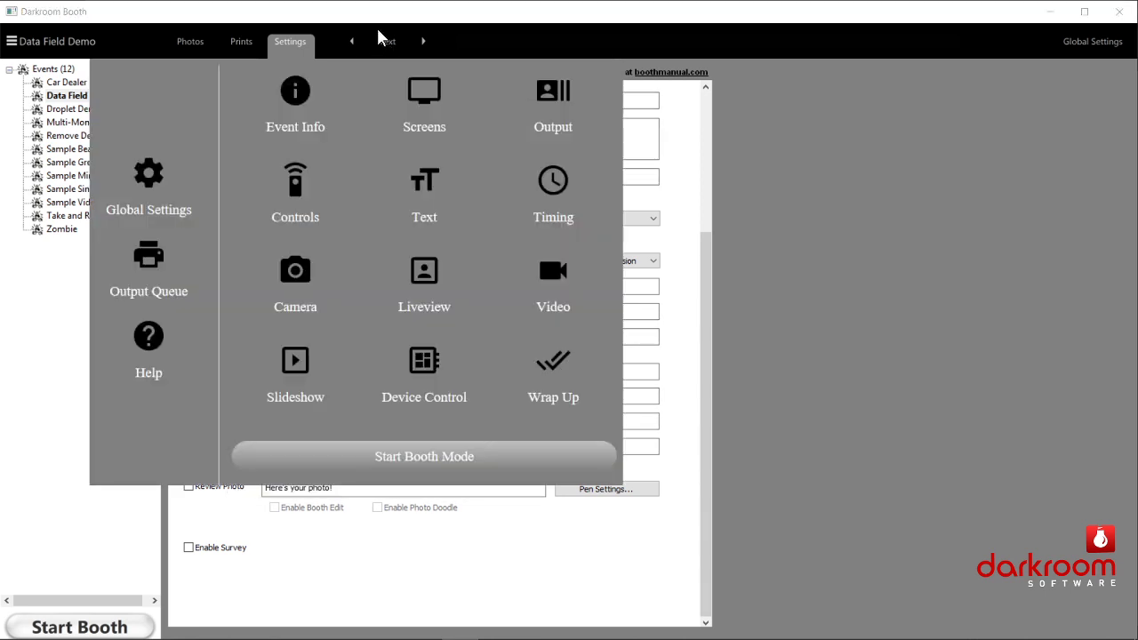
pyautogui.click(551, 194)
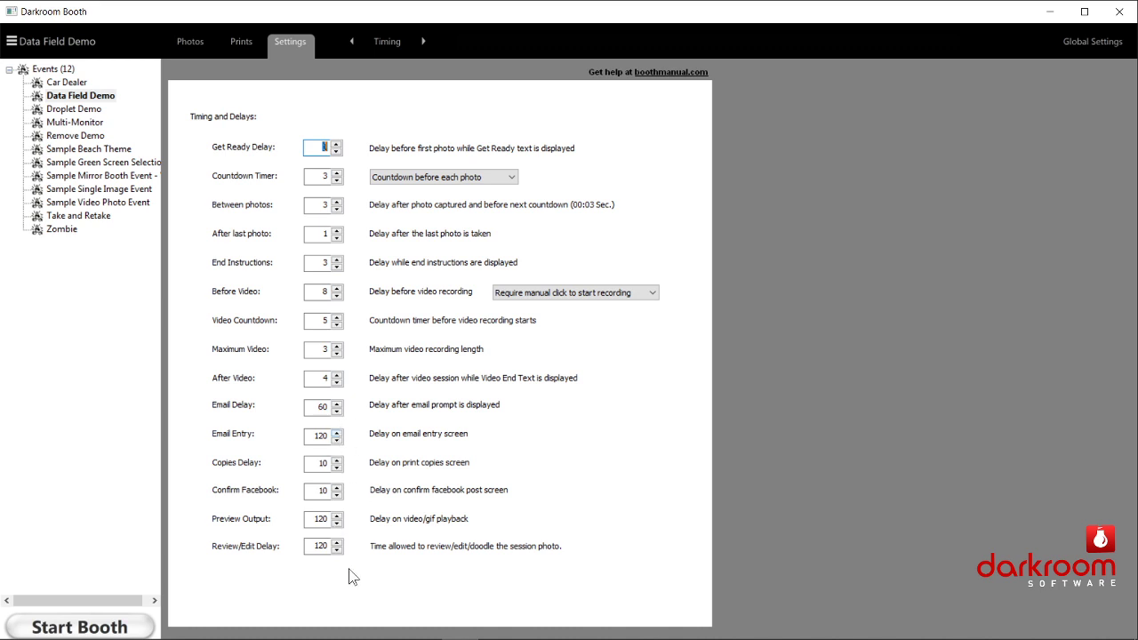
pyautogui.click(382, 42)
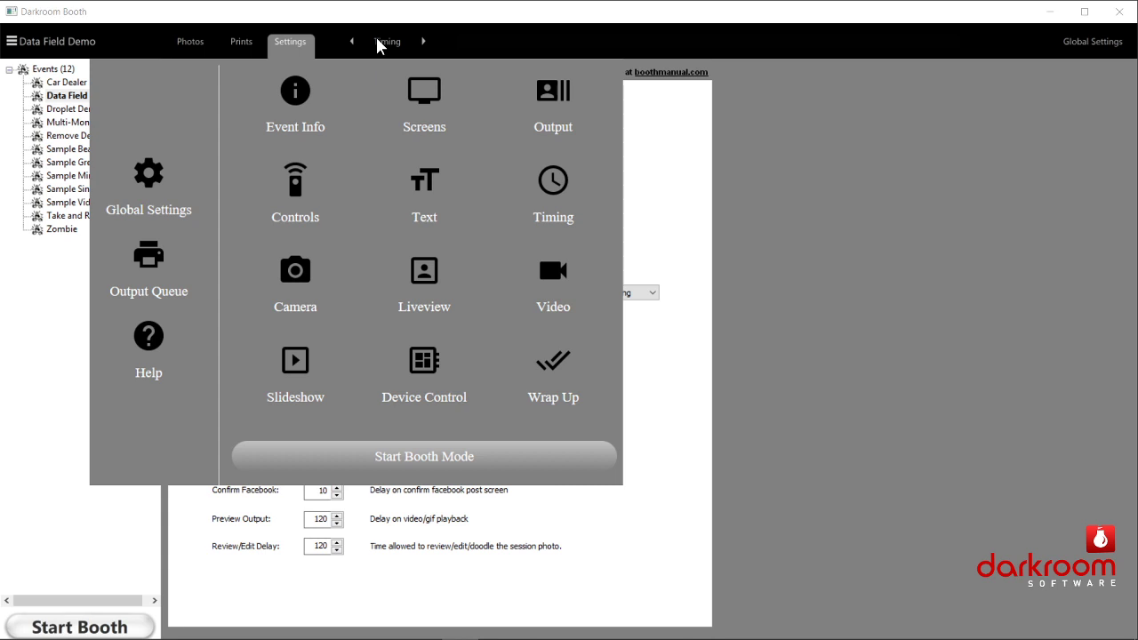
pyautogui.click(294, 274)
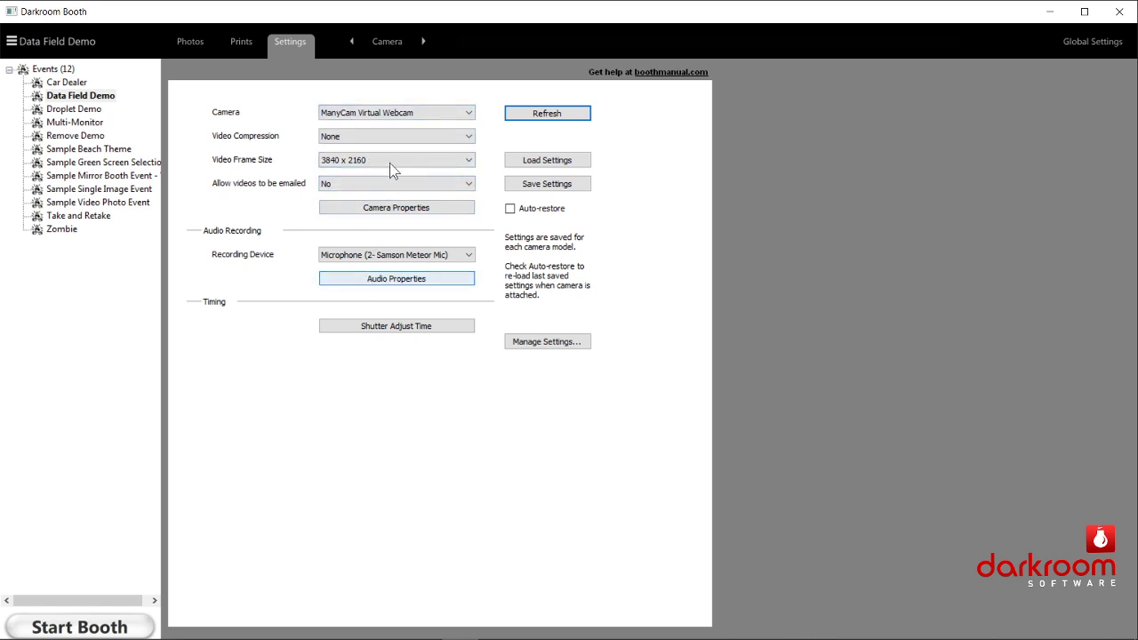
# Test the camera in the Liveview settings, and view the choices for when to show the liveview window, keeping After a session is started.
pyautogui.click(389, 44)
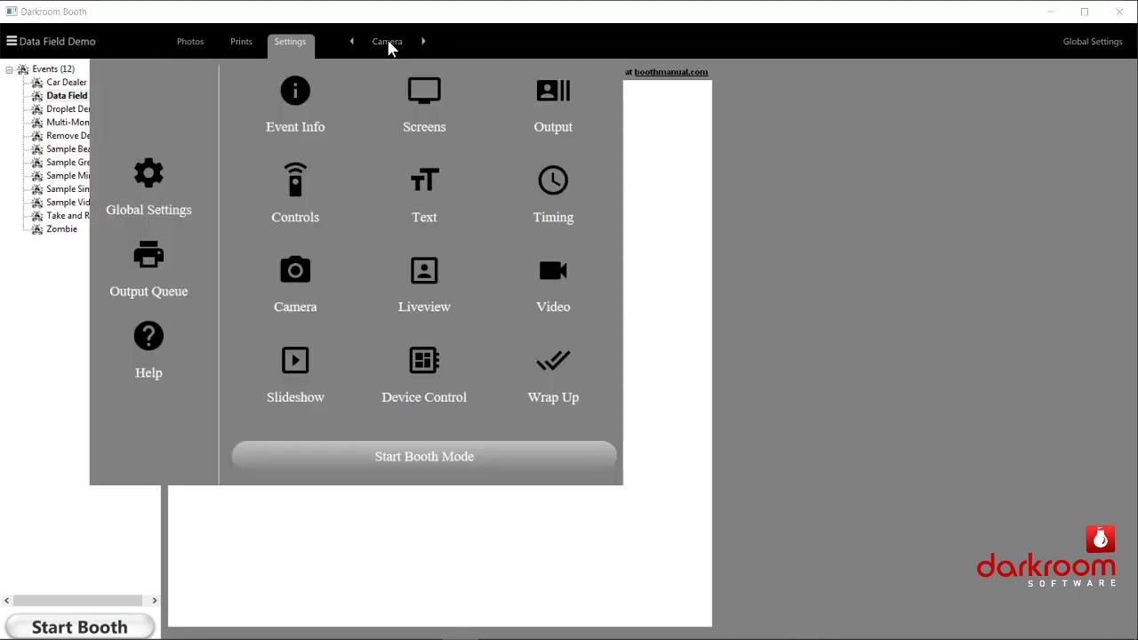
pyautogui.click(426, 285)
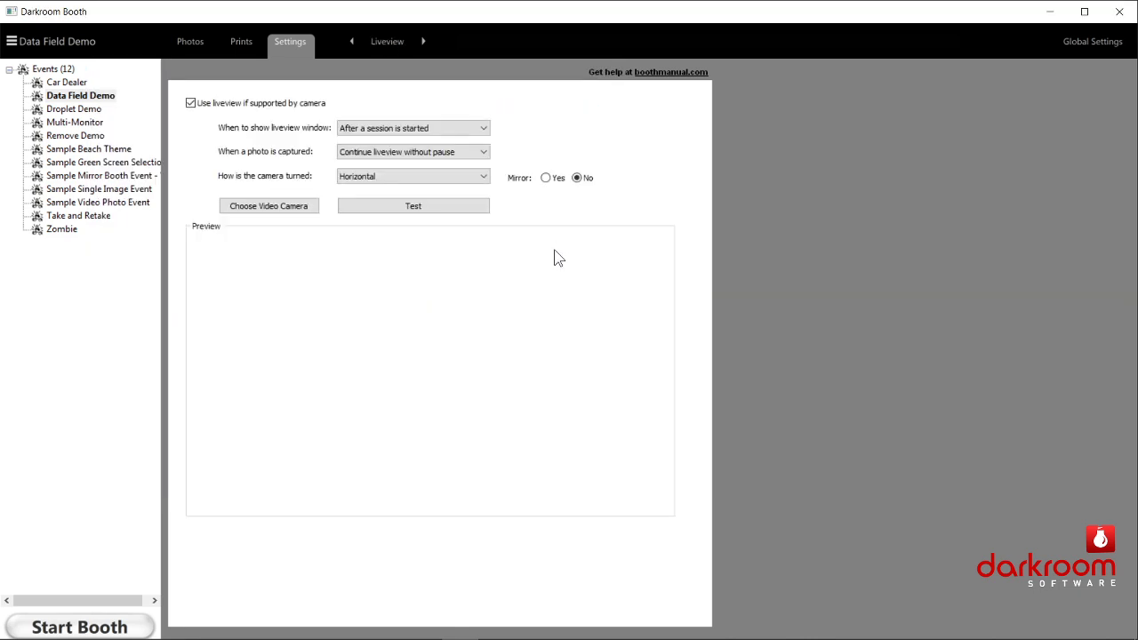
pyautogui.click(415, 206)
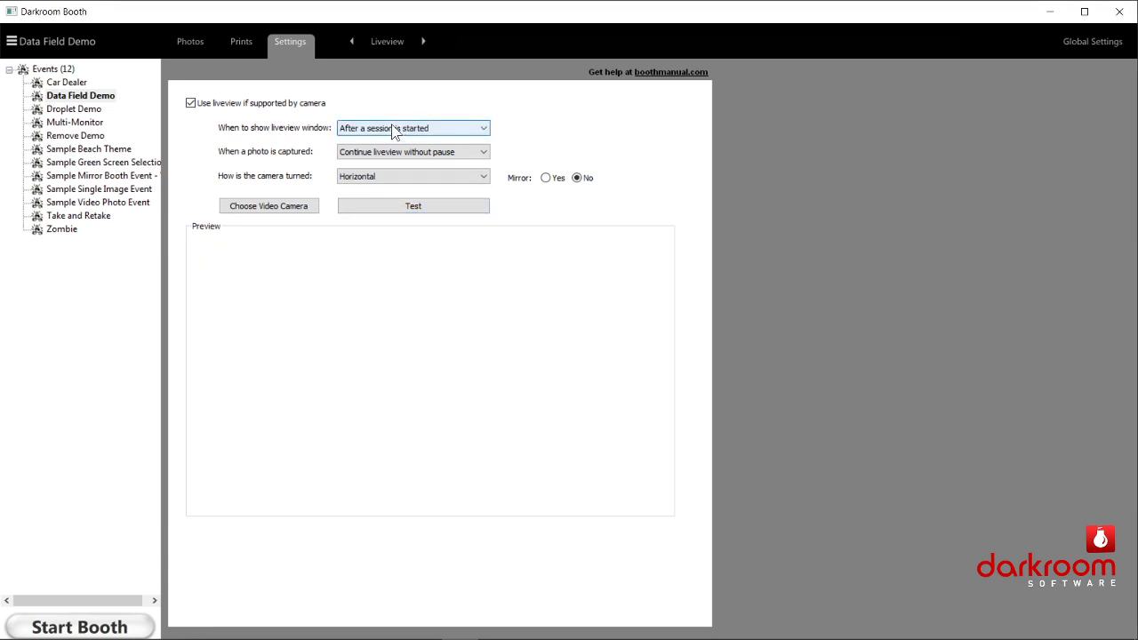
pyautogui.click(394, 133)
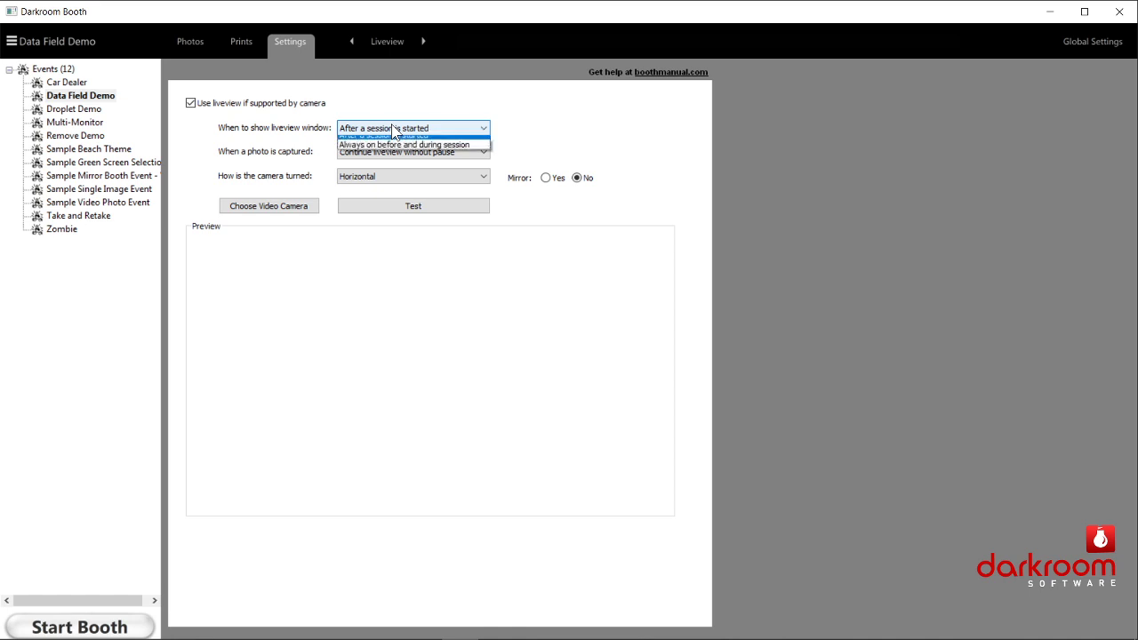
pyautogui.click(392, 125)
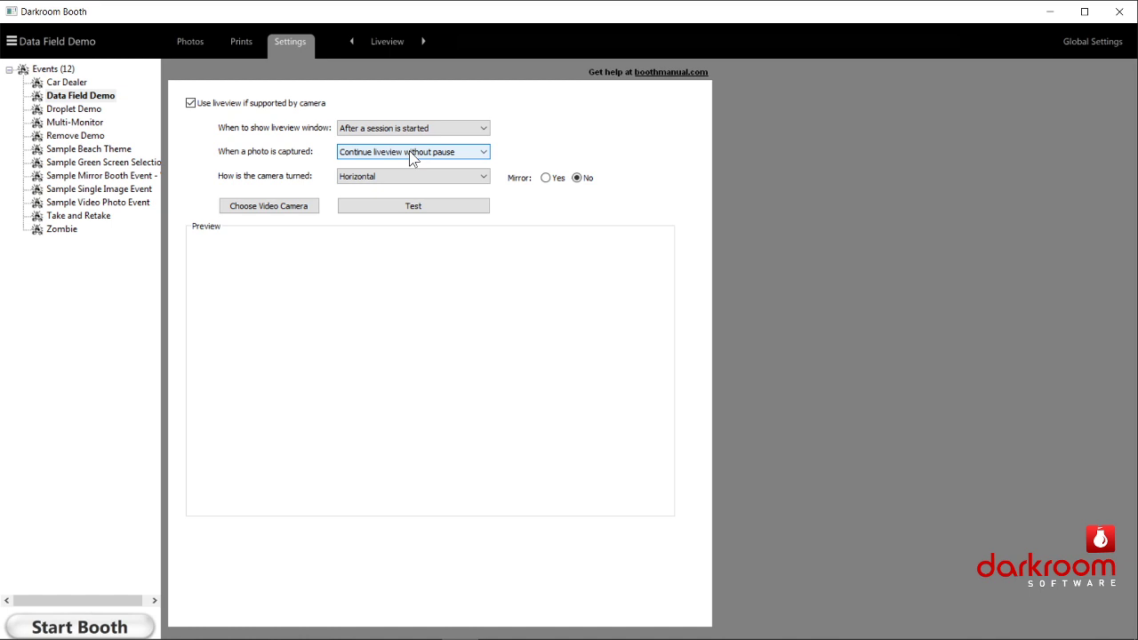
# Try Pause liveview to capture photo for when a photo is captured, and return to Continue liveview without pause.
pyautogui.click(409, 156)
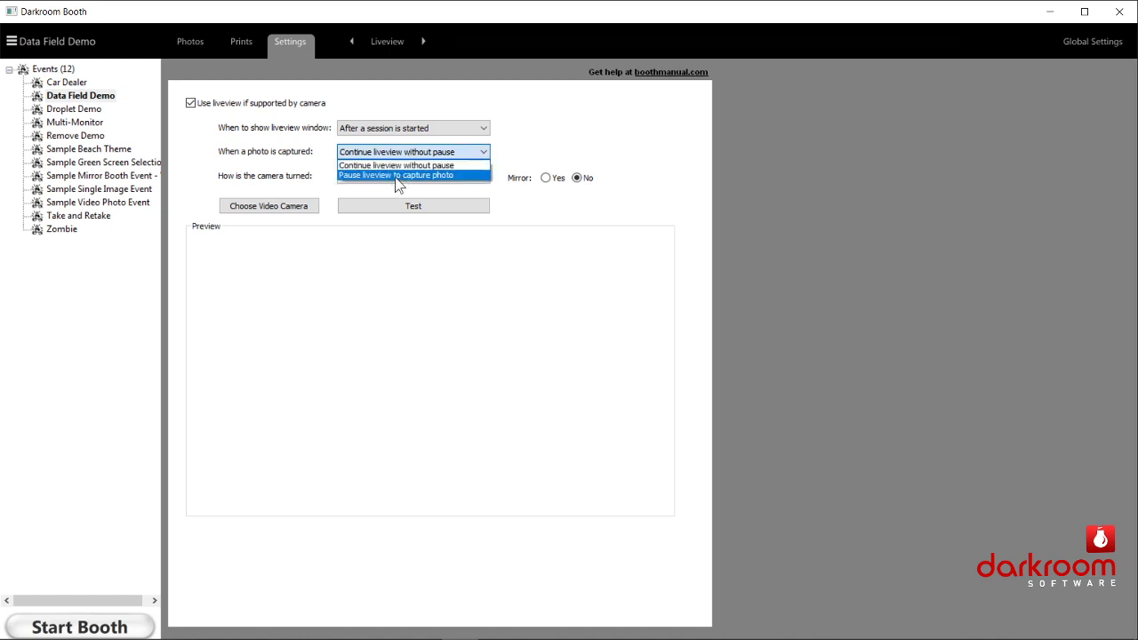
pyautogui.click(393, 176)
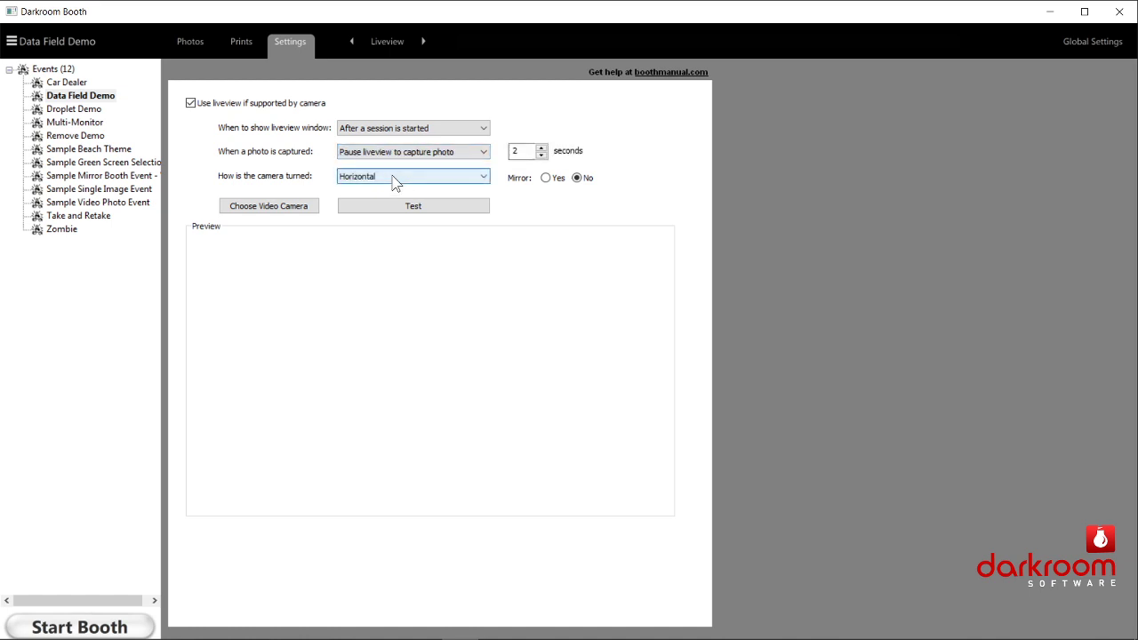
pyautogui.click(451, 157)
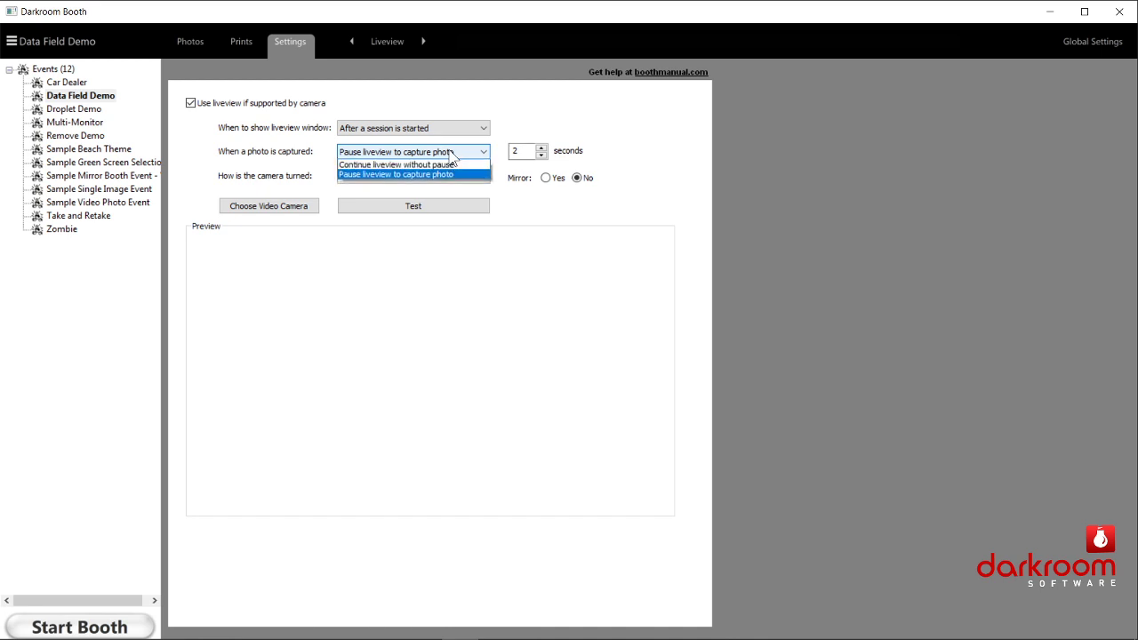
pyautogui.click(409, 164)
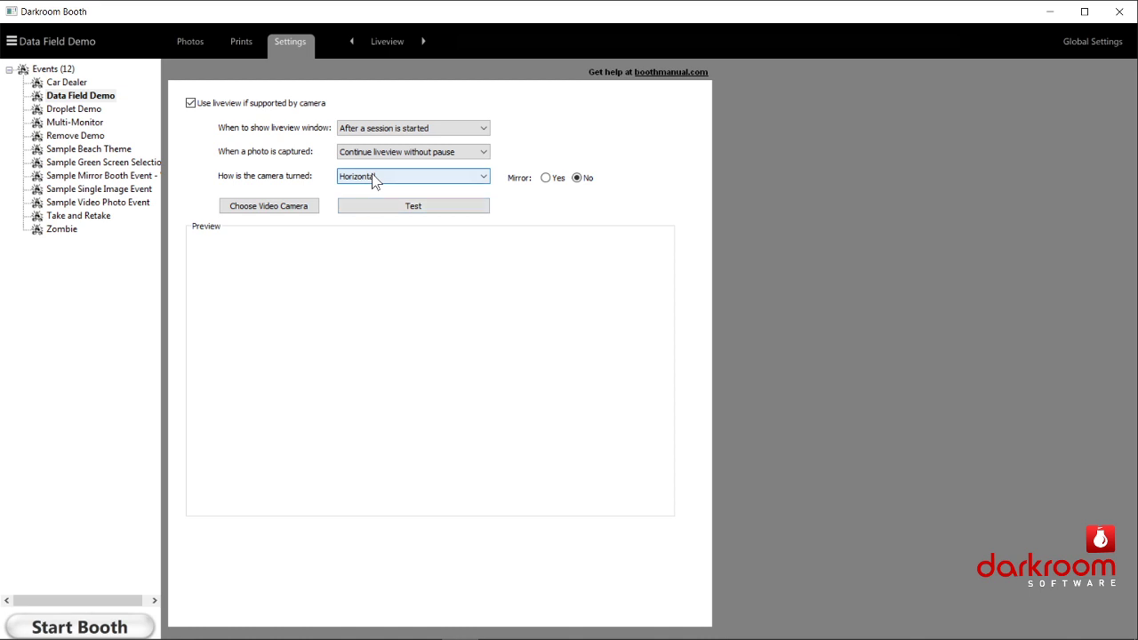
# Review the event's video session settings and burst session settings.
pyautogui.click(386, 41)
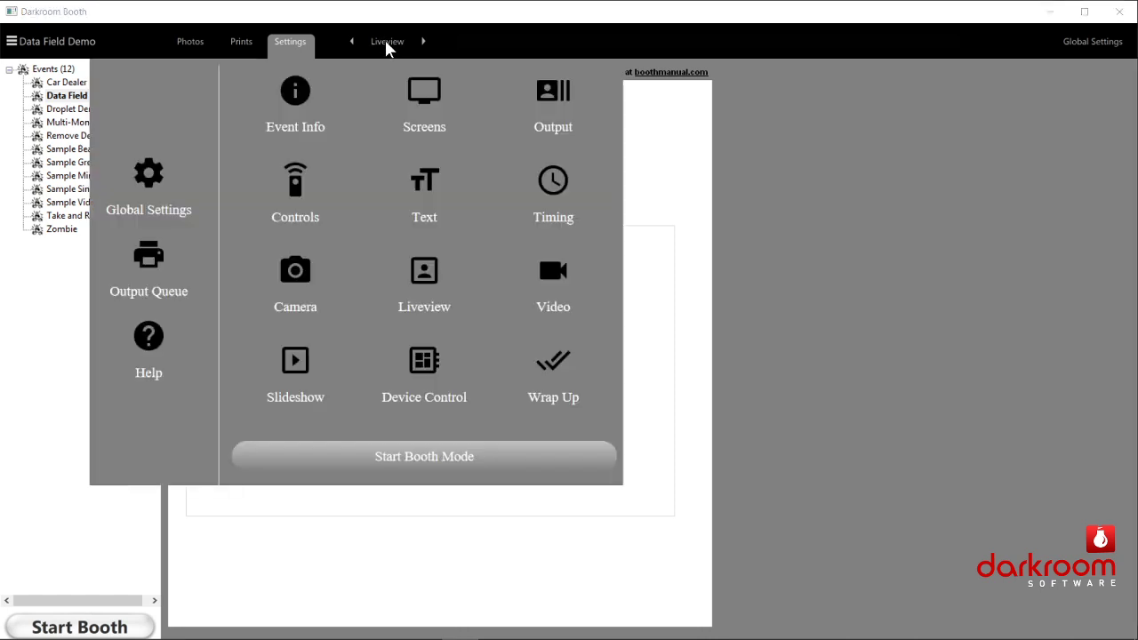
pyautogui.click(547, 278)
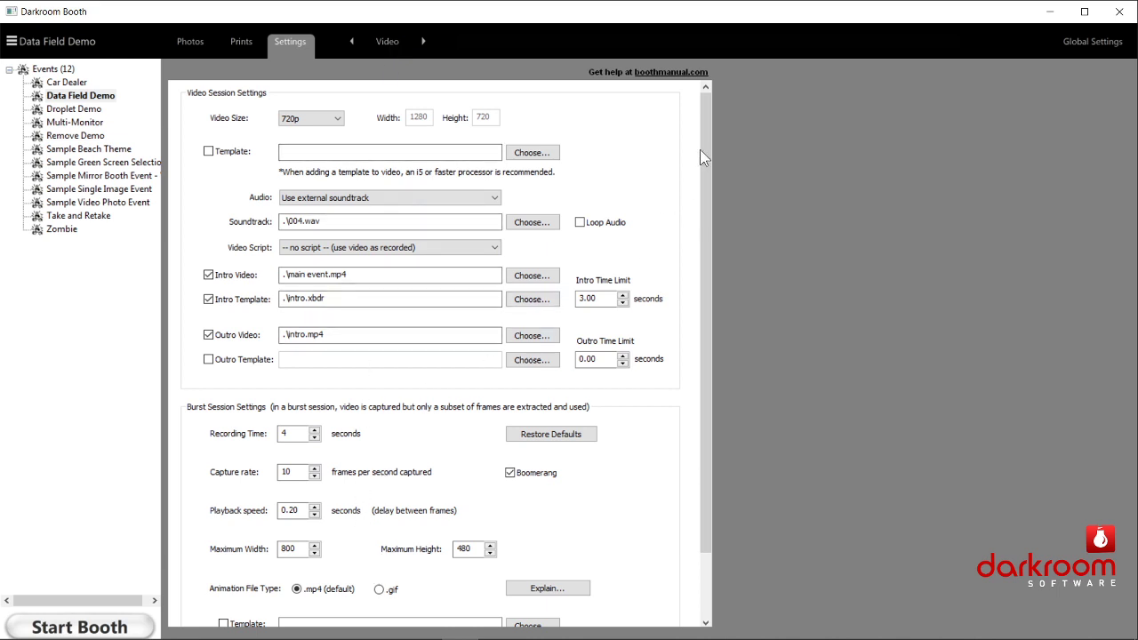
pyautogui.moveTo(702, 138); pyautogui.dragTo(713, 194)
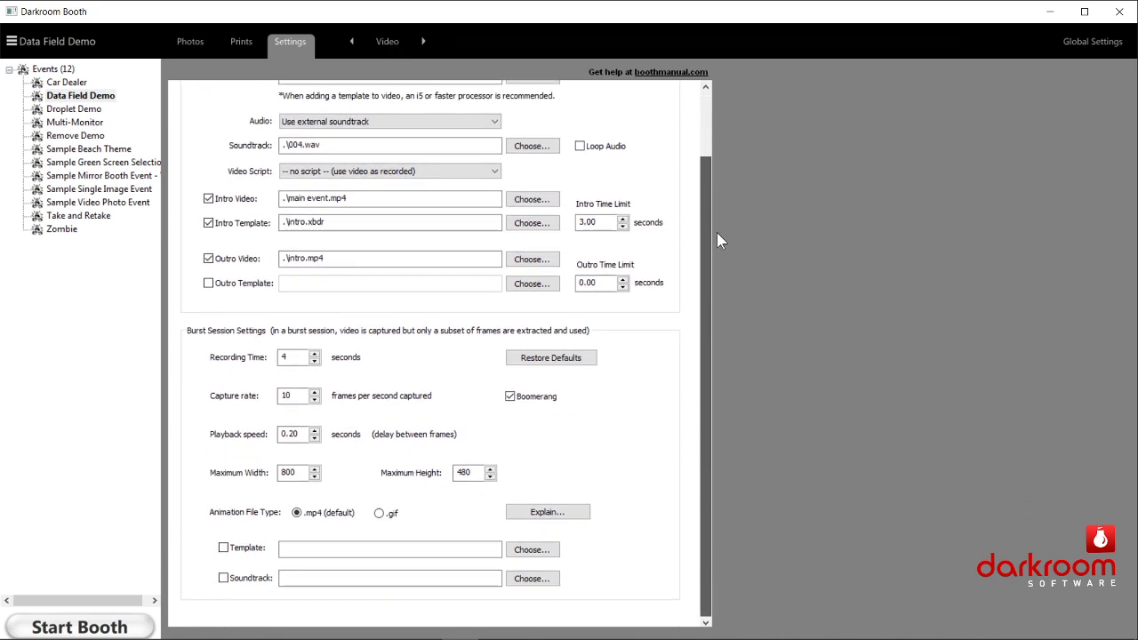
pyautogui.scroll(3, 676, 152)
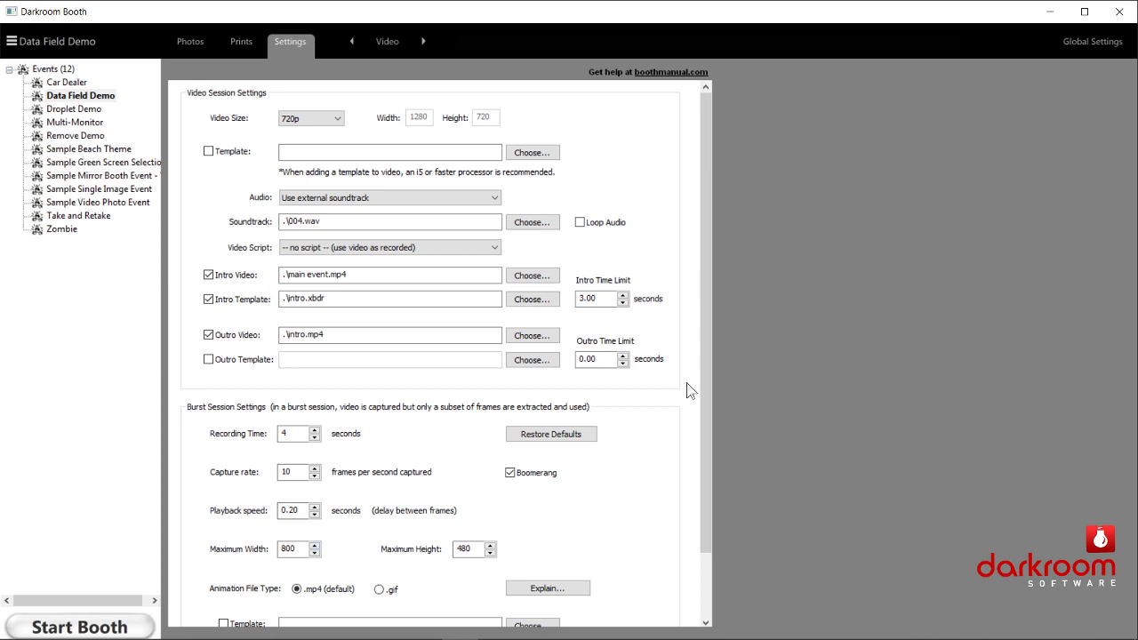
pyautogui.moveTo(707, 379); pyautogui.dragTo(717, 432)
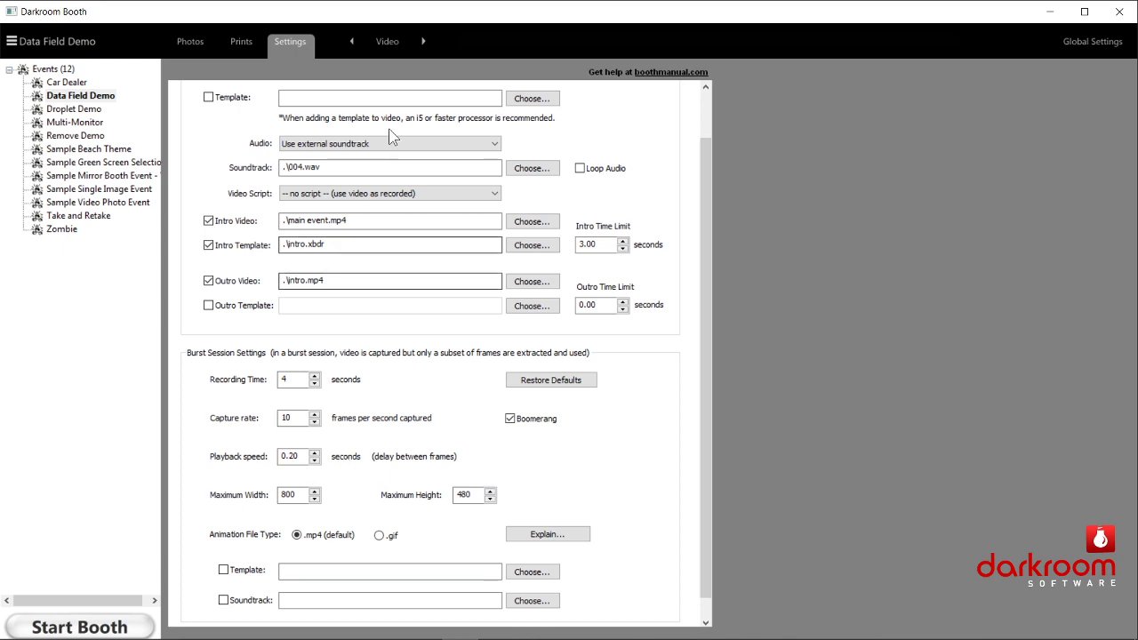
# Switch the event's slideshow mode to Basic.
pyautogui.click(385, 43)
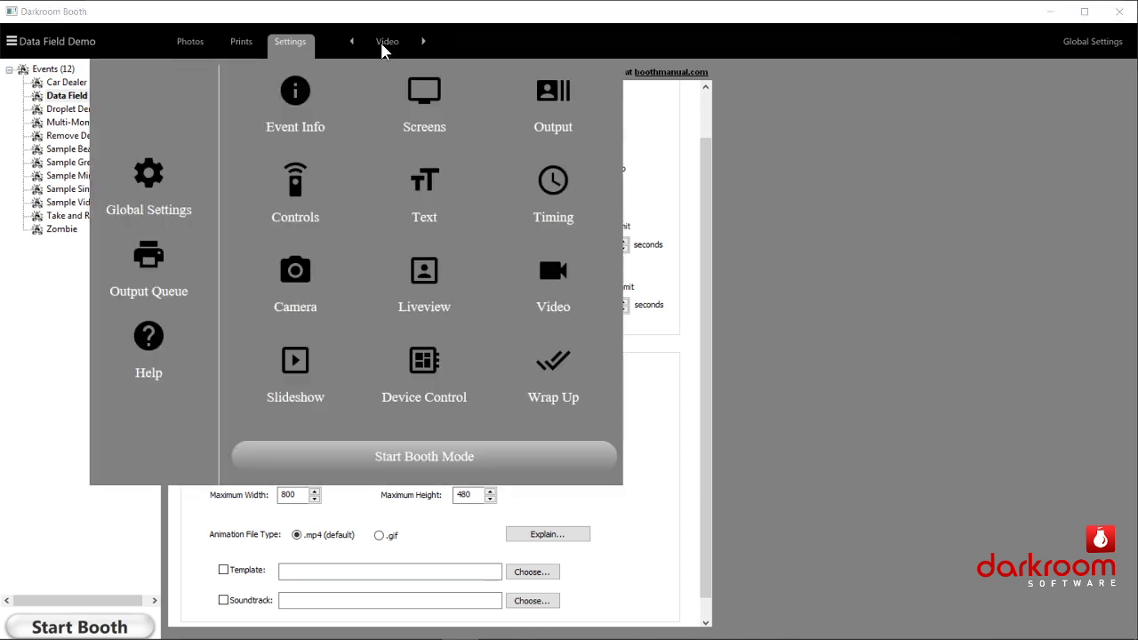
pyautogui.click(291, 378)
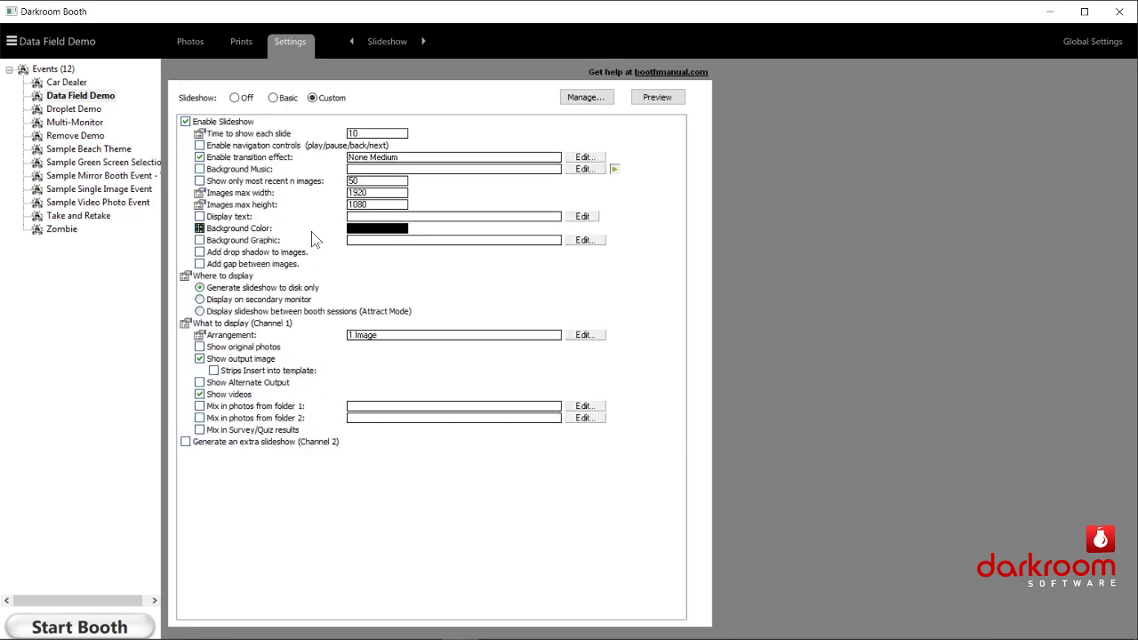
pyautogui.click(272, 98)
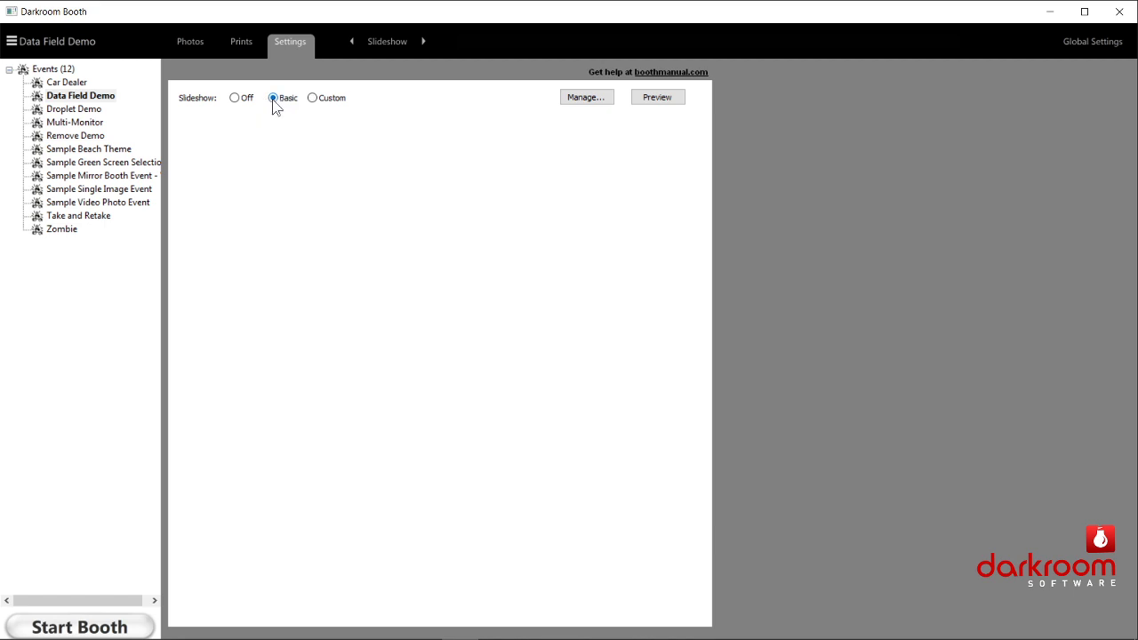
# Switch the event's slideshow mode to Custom, passing through Off and Basic.
pyautogui.click(234, 99)
pyautogui.click(273, 98)
pyautogui.click(315, 100)
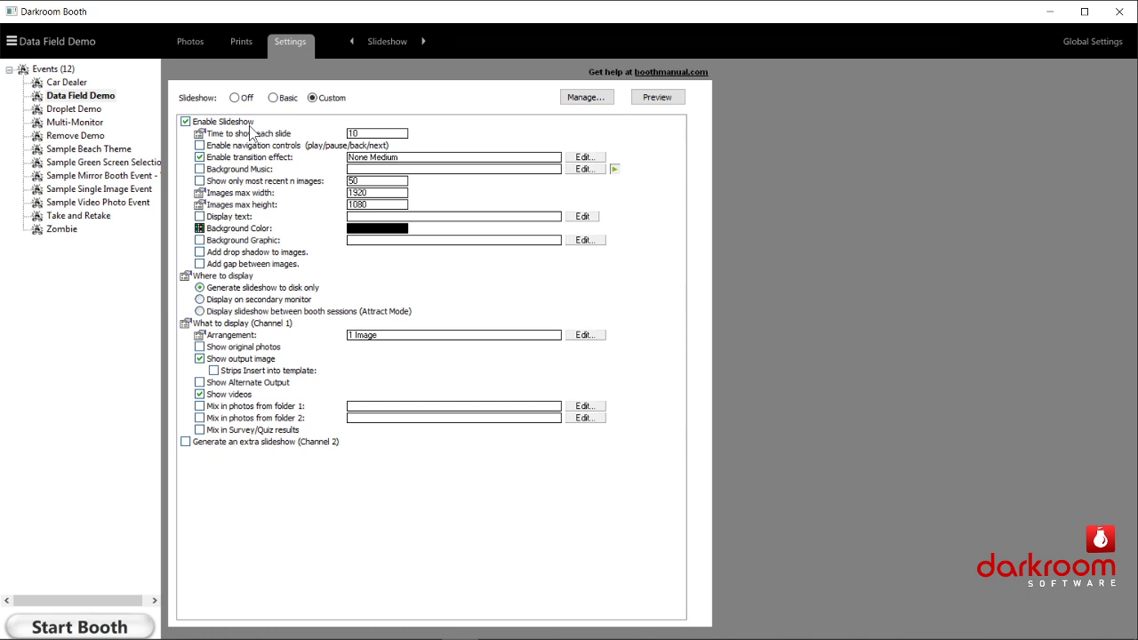
# Review the event's Device Control settings, including the I/O actions for booth, survey and quiz stages.
pyautogui.click(376, 43)
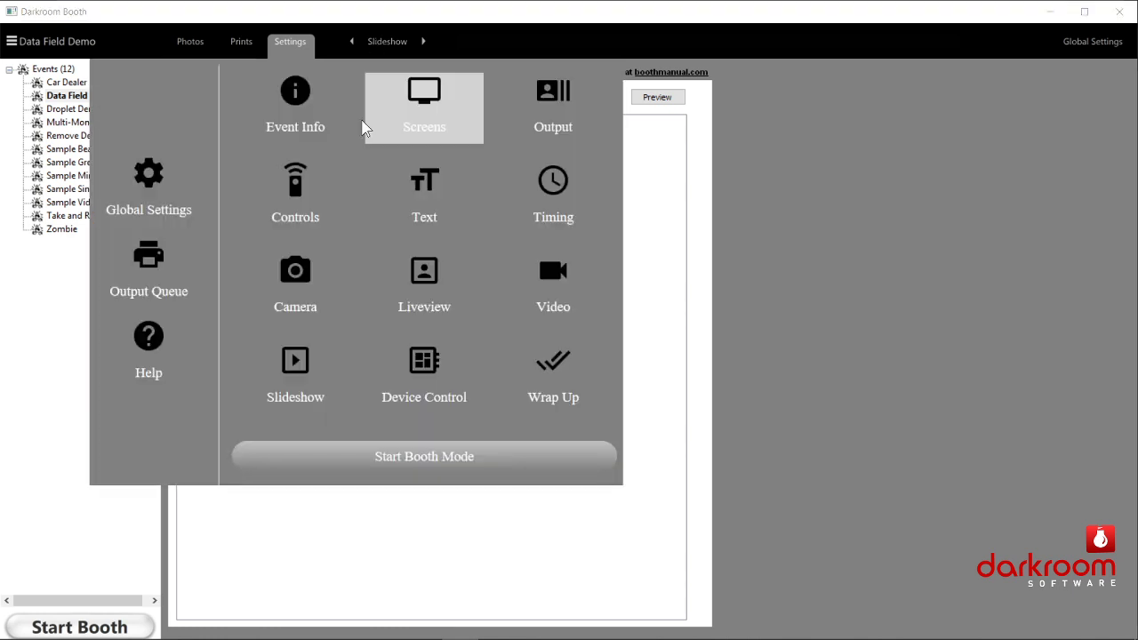
pyautogui.click(424, 384)
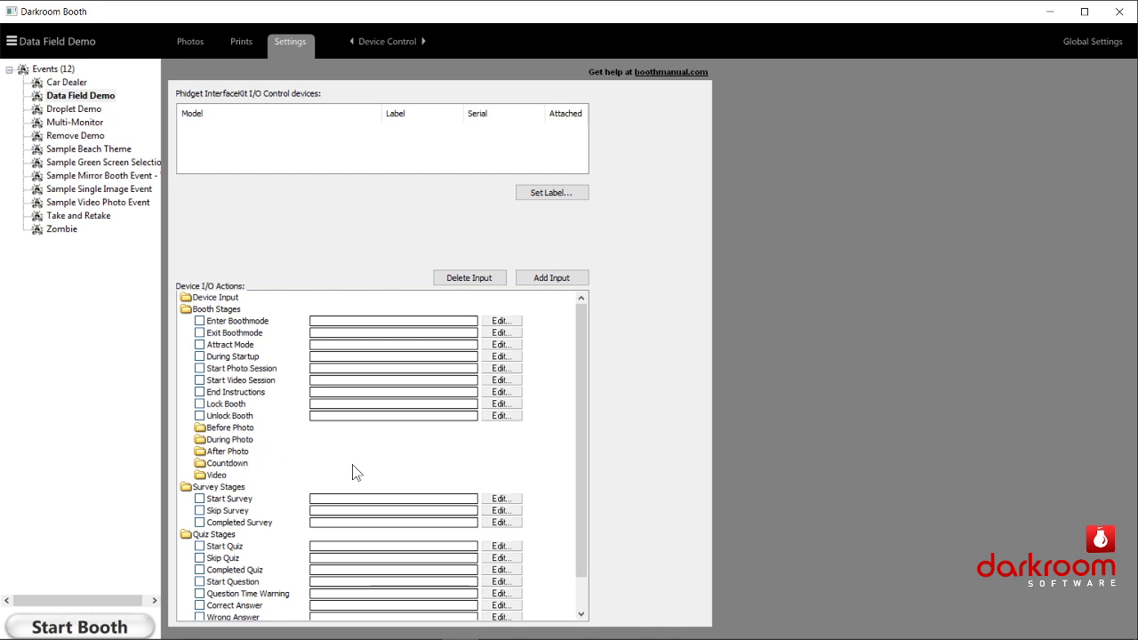
pyautogui.scroll(-1, 352, 471)
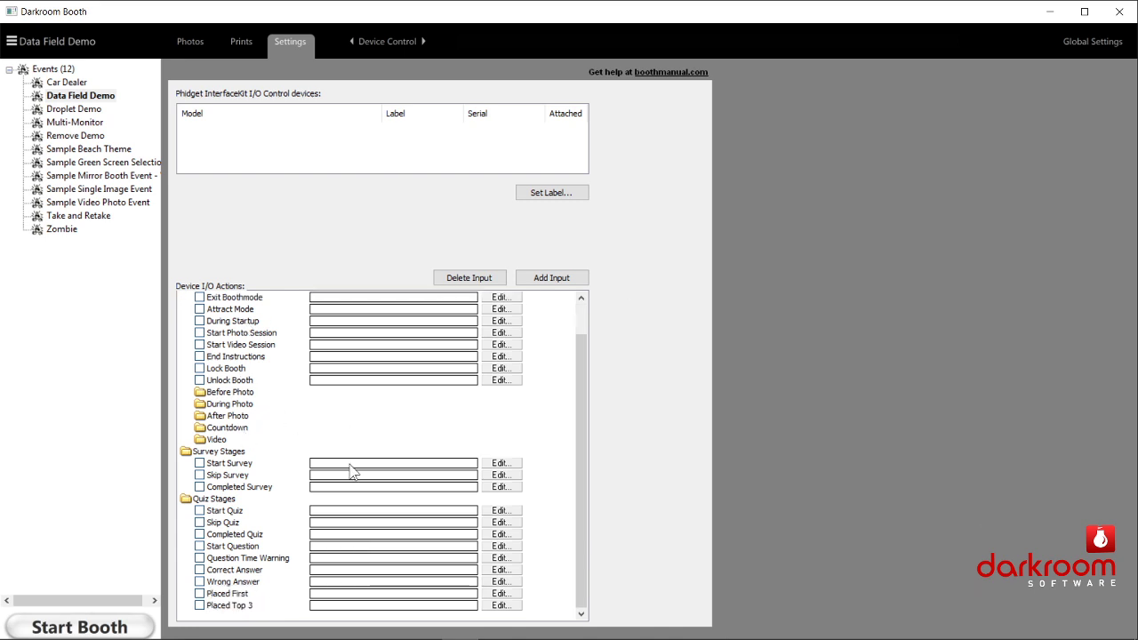
pyautogui.scroll(1, 352, 471)
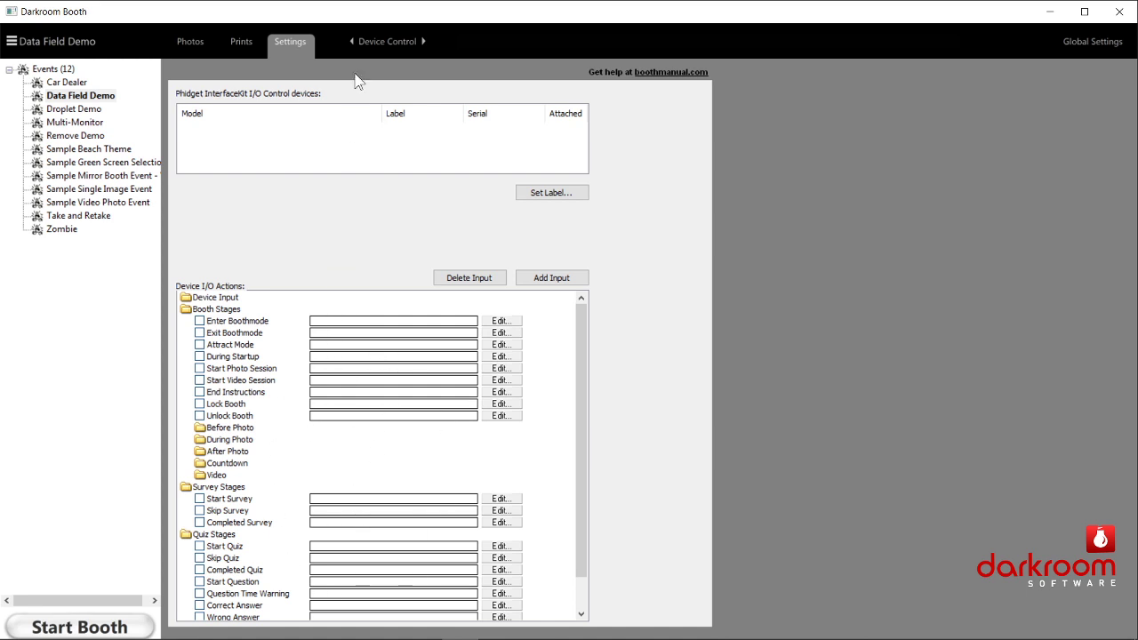
# View the event's Wrap Up page and try to generate the photo book PDF with the global save path left empty.
pyautogui.click(378, 45)
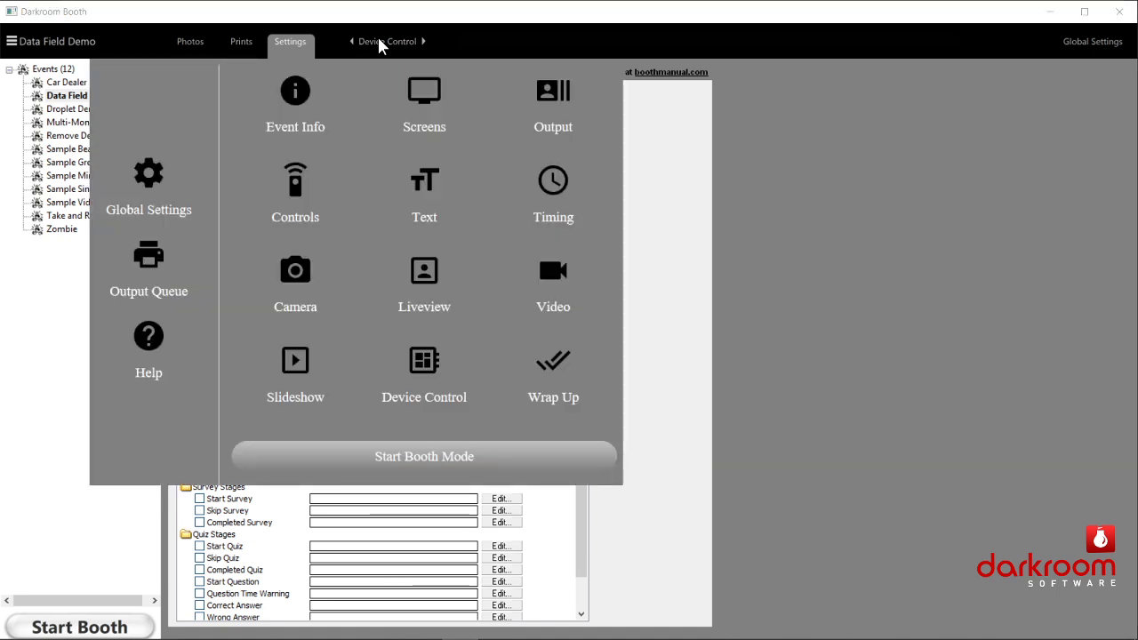
pyautogui.click(563, 373)
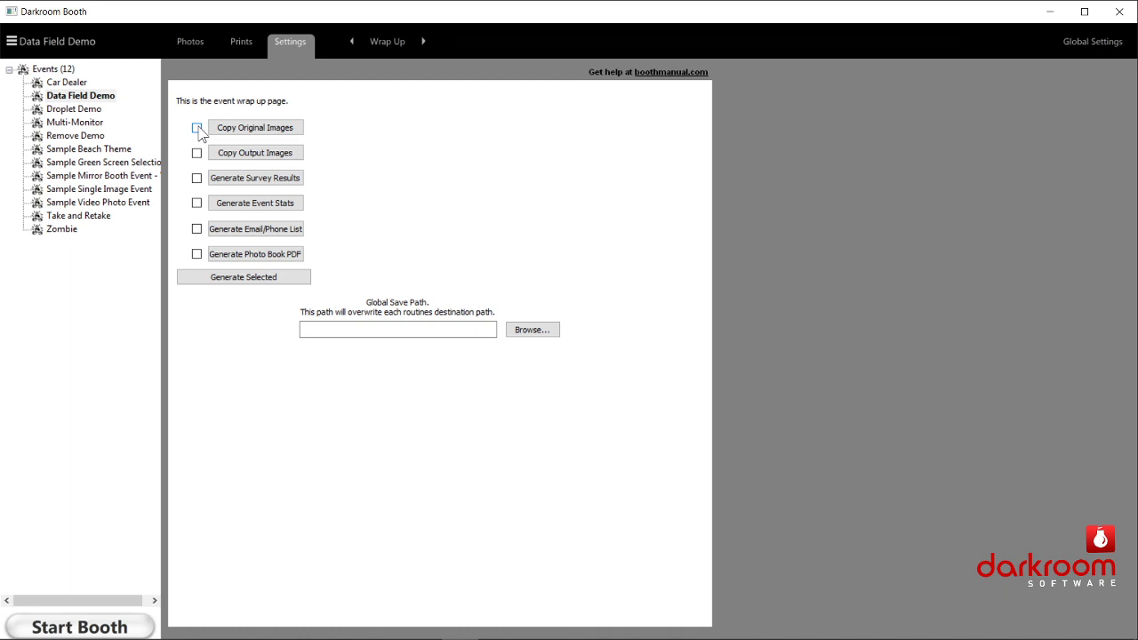
pyautogui.click(334, 331)
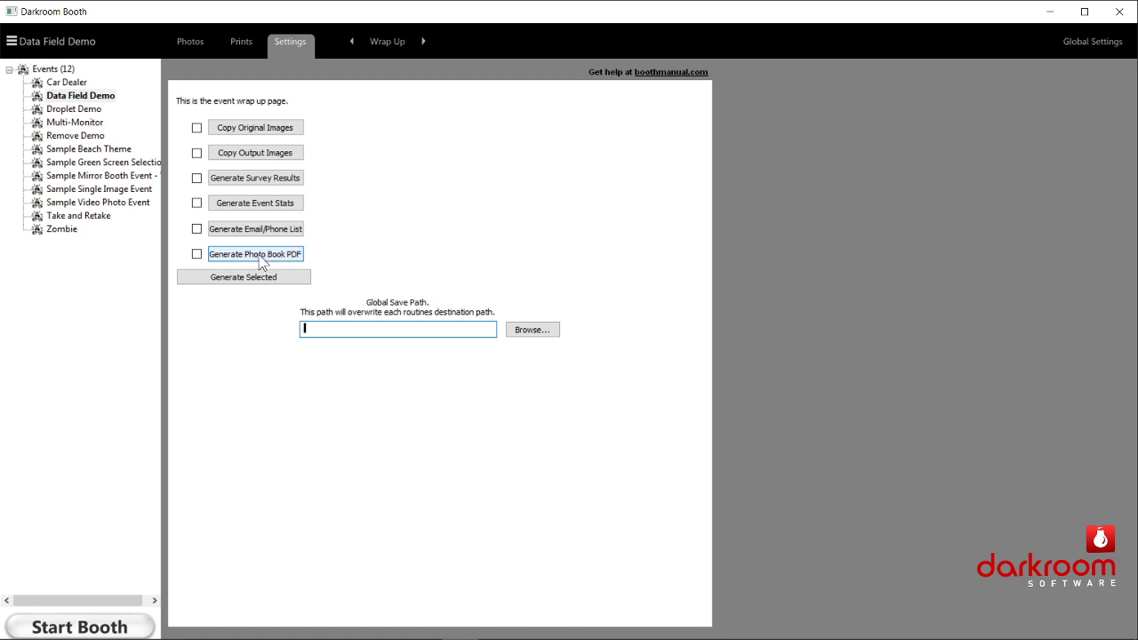
pyautogui.click(261, 257)
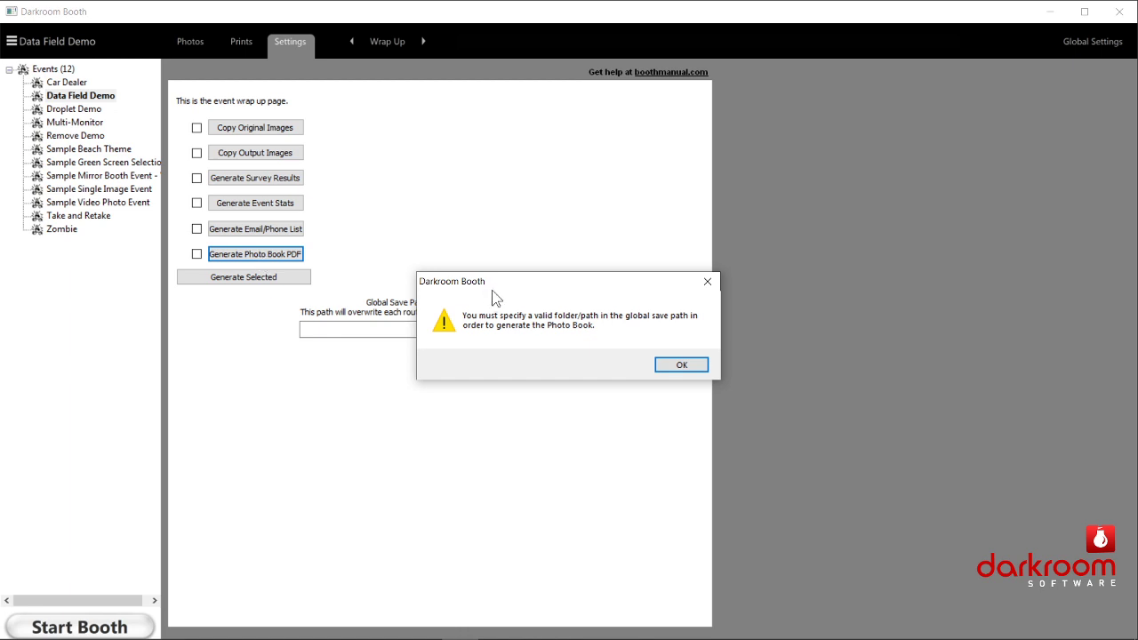
pyautogui.click(676, 365)
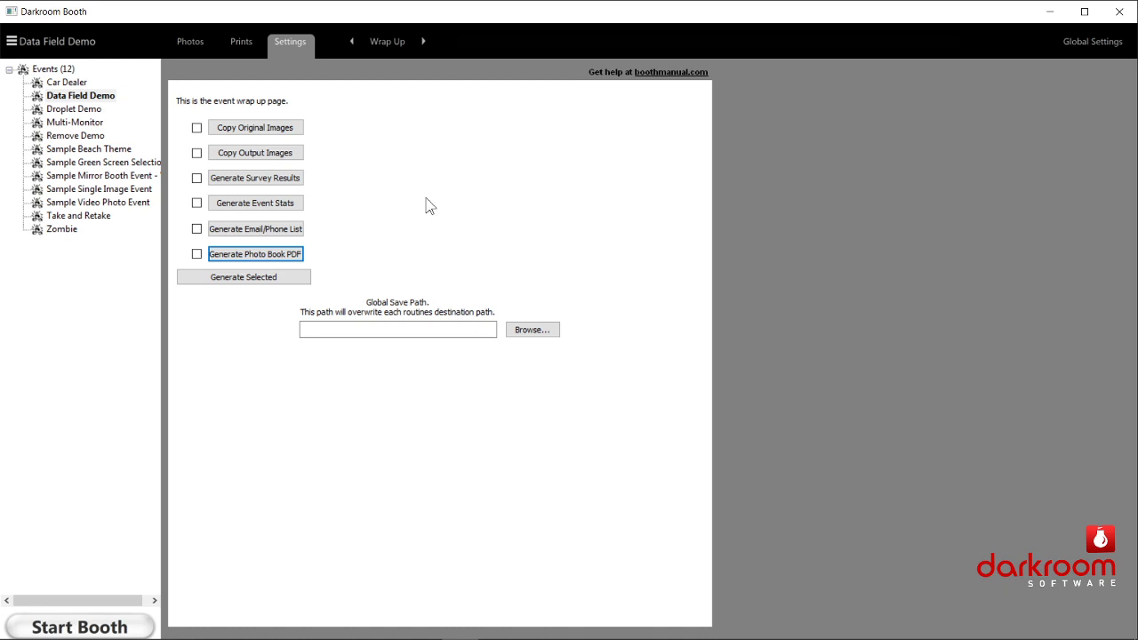
pyautogui.click(284, 260)
# Review the photo path, system password and operator PIN options in the global Application Options.
pyautogui.click(393, 41)
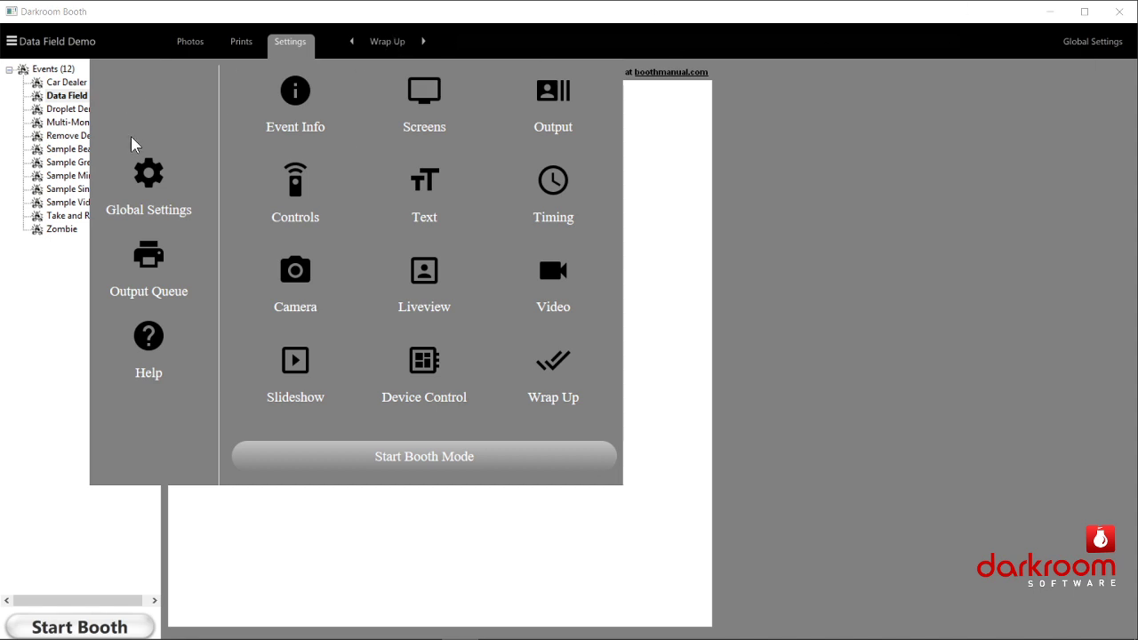
pyautogui.click(141, 178)
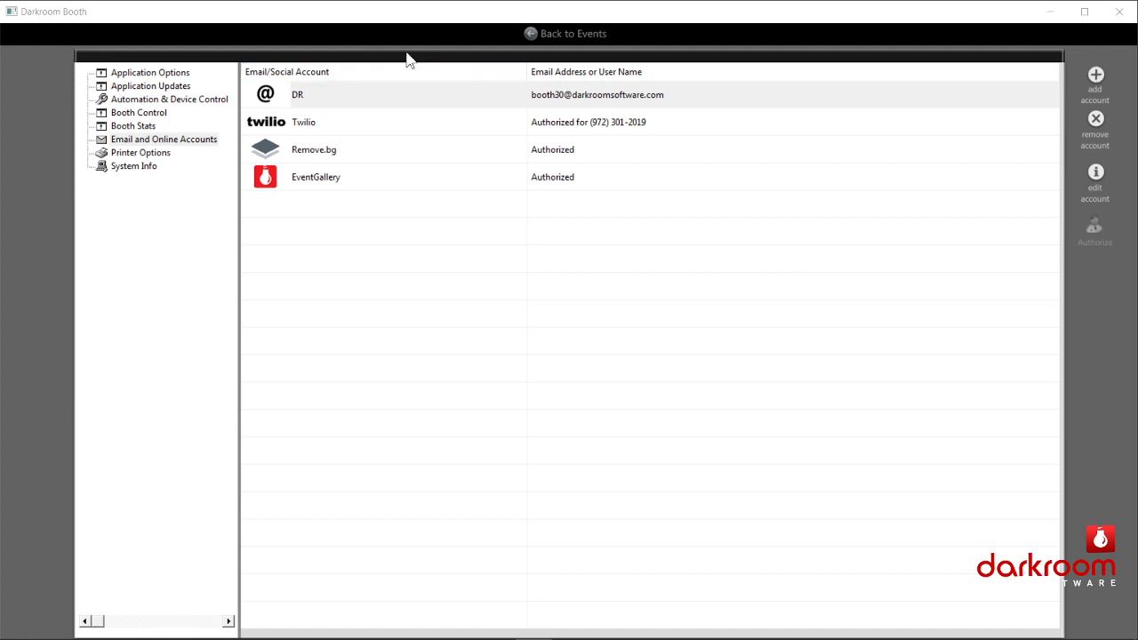
pyautogui.click(159, 75)
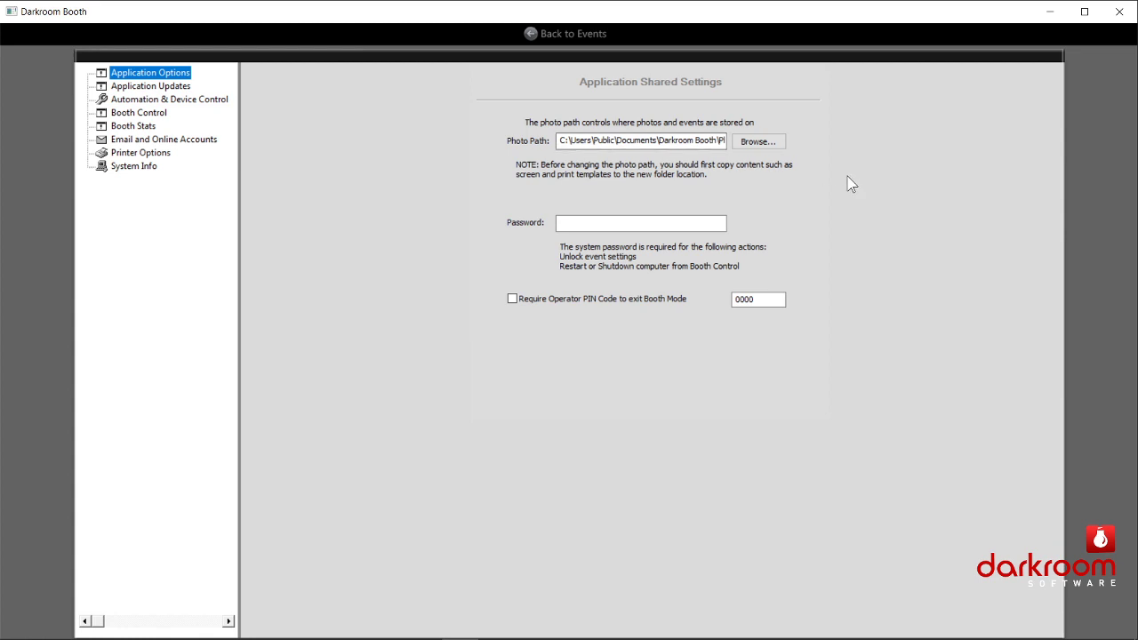
pyautogui.click(631, 222)
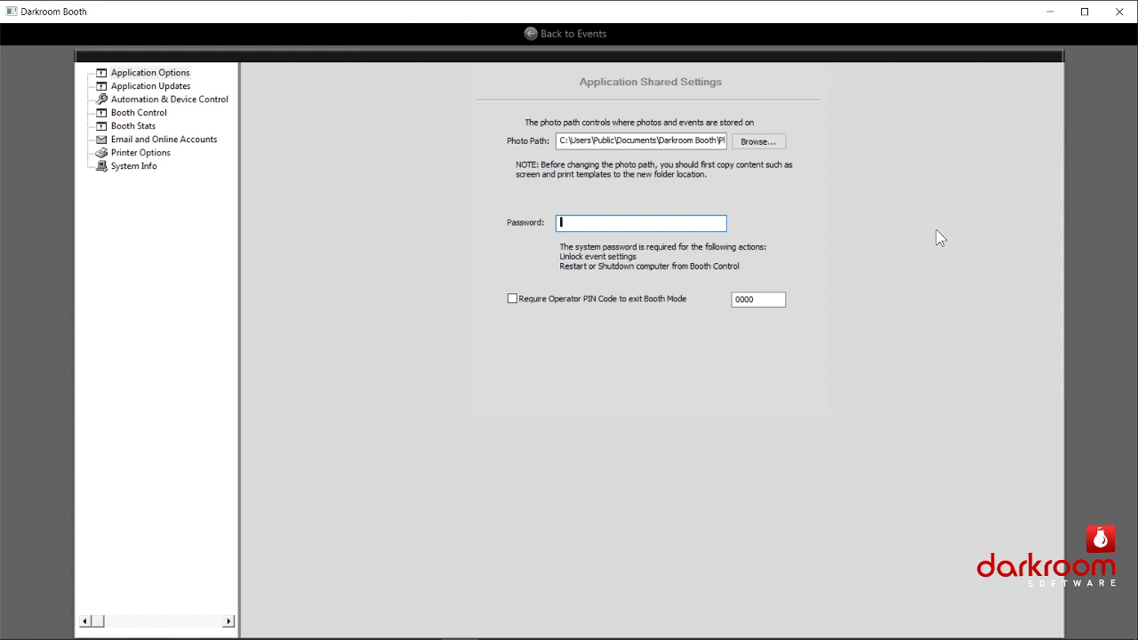
pyautogui.click(512, 300)
pyautogui.click(754, 300)
# Review the global Application Updates, Automation & Device Control and Booth Control settings.
pyautogui.click(166, 89)
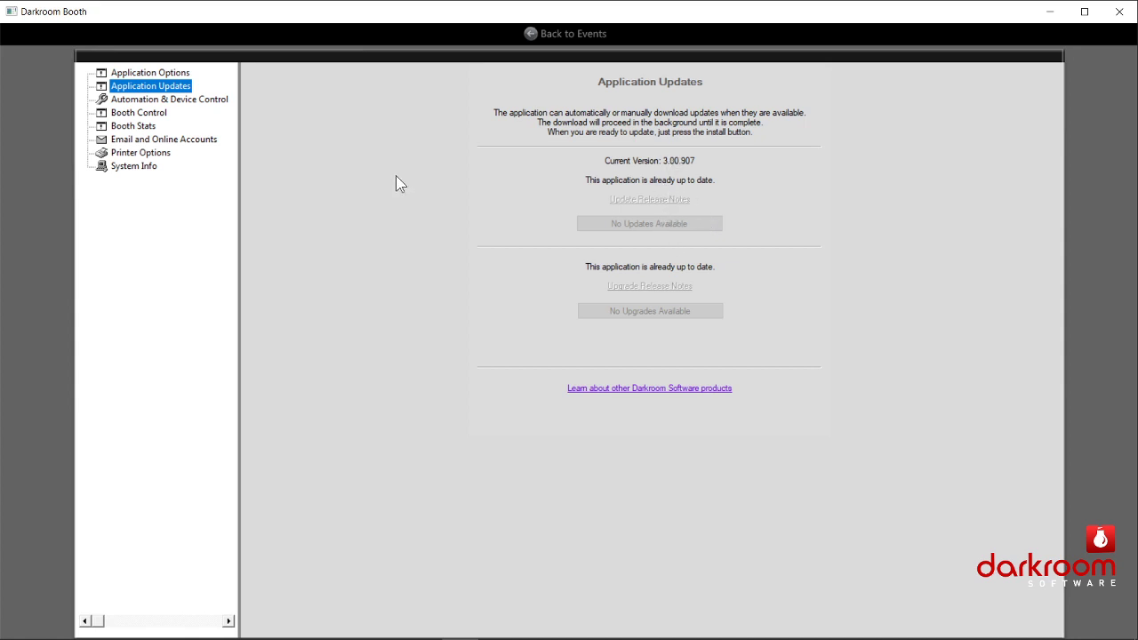
pyautogui.click(198, 102)
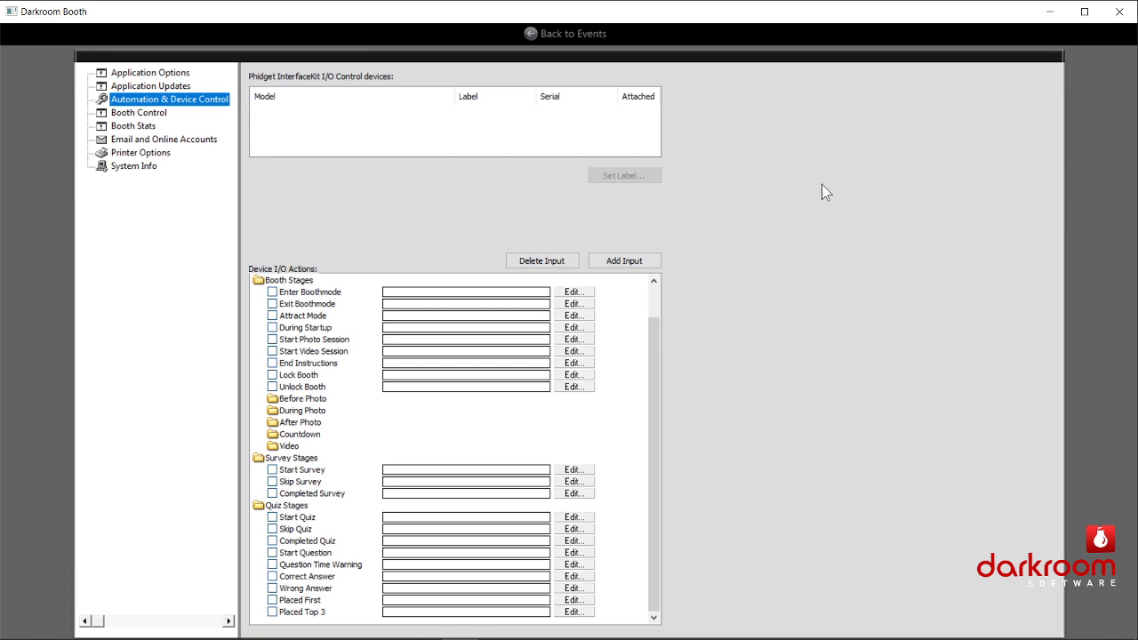
pyautogui.click(157, 115)
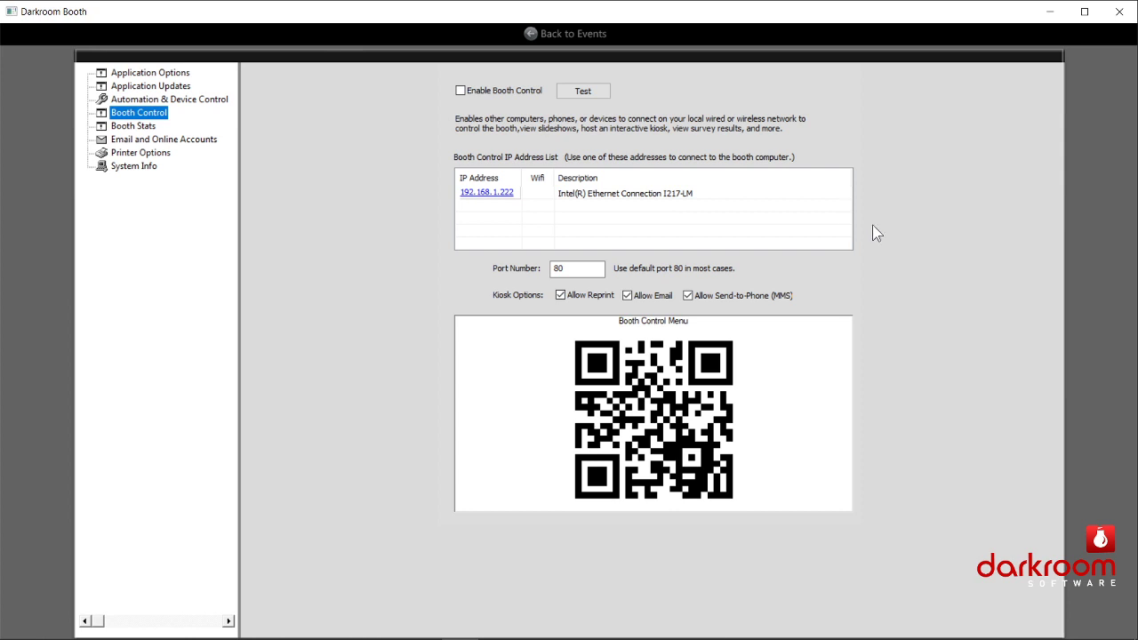
# View the Send Stats form and its report period choices in Booth Stats, and leave it without saving.
pyautogui.click(147, 127)
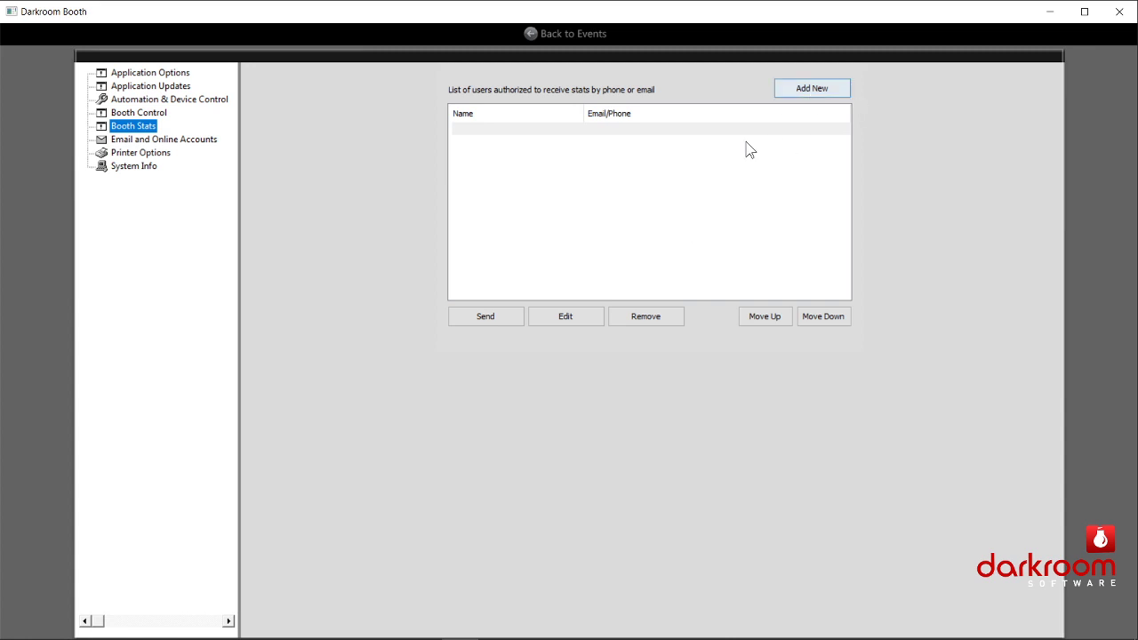
pyautogui.click(545, 322)
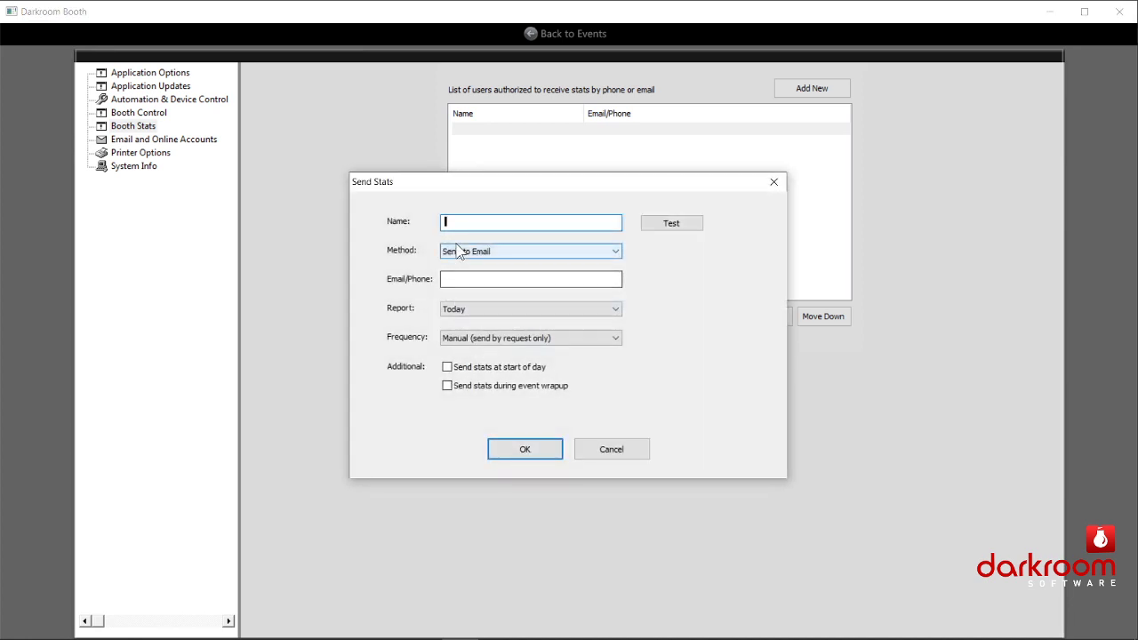
pyautogui.click(464, 311)
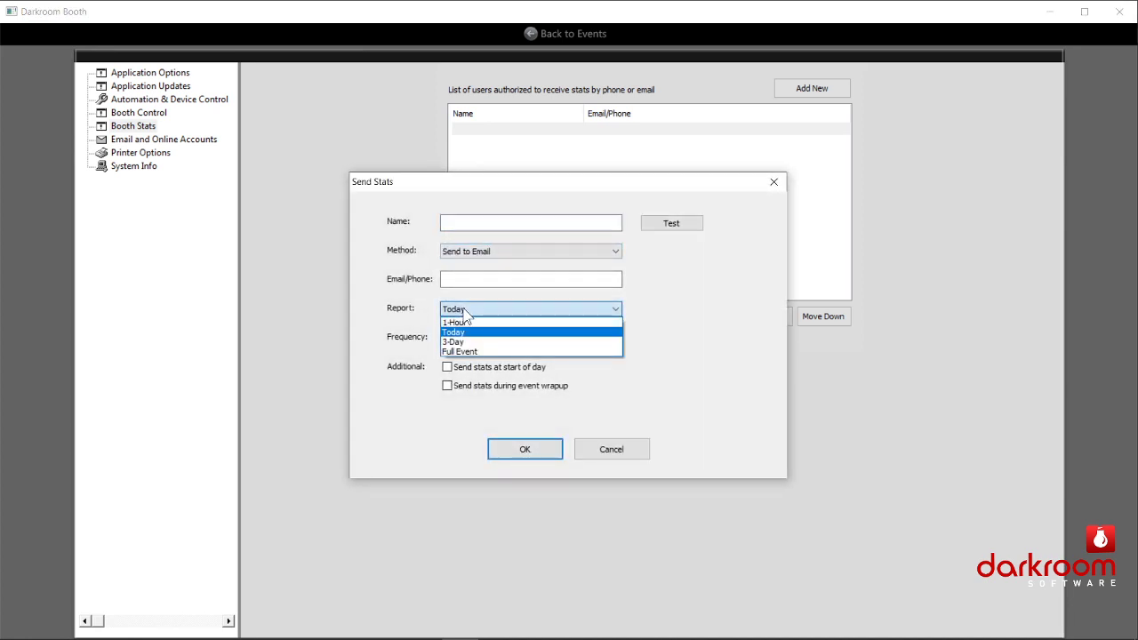
pyautogui.click(674, 355)
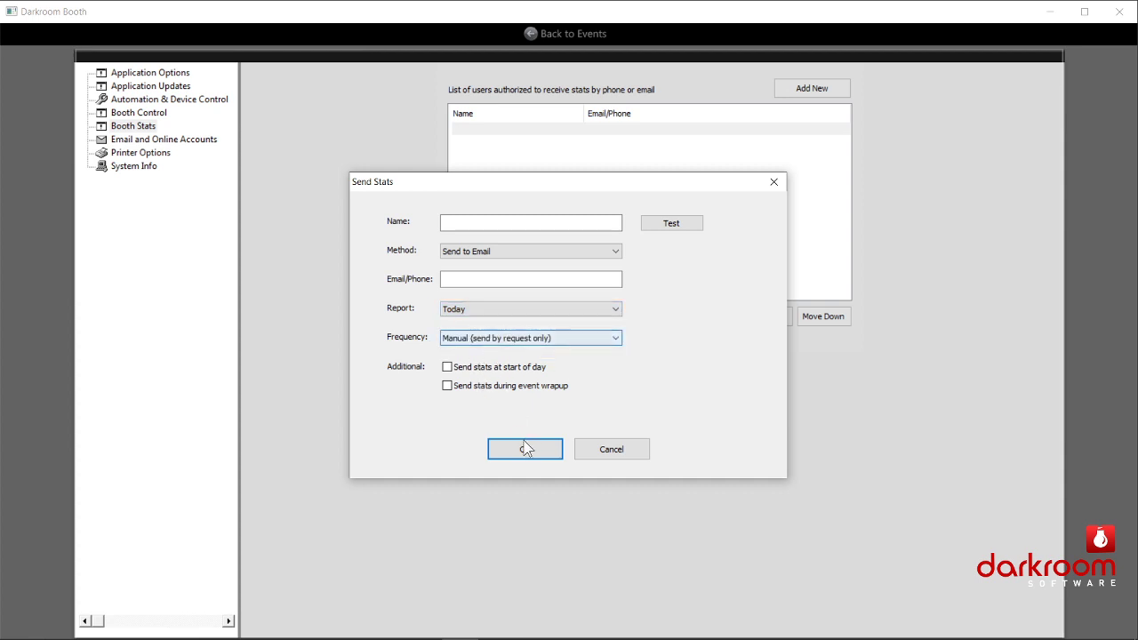
pyautogui.click(598, 453)
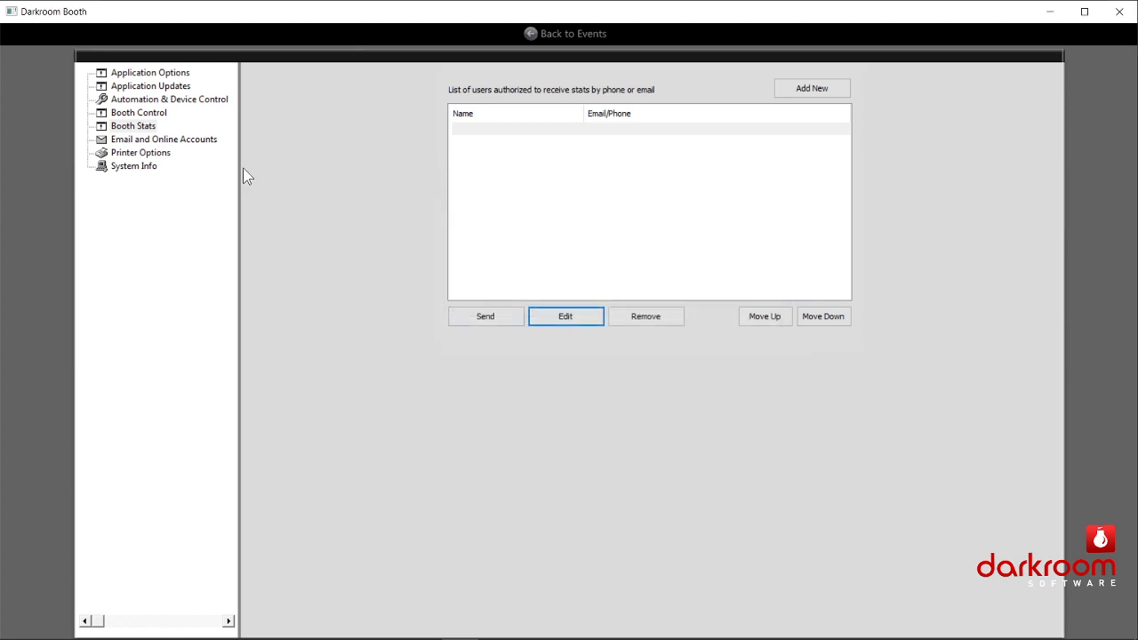
# Review the Remove.bg and EventGallery account setups in Email and Online Accounts.
pyautogui.click(139, 142)
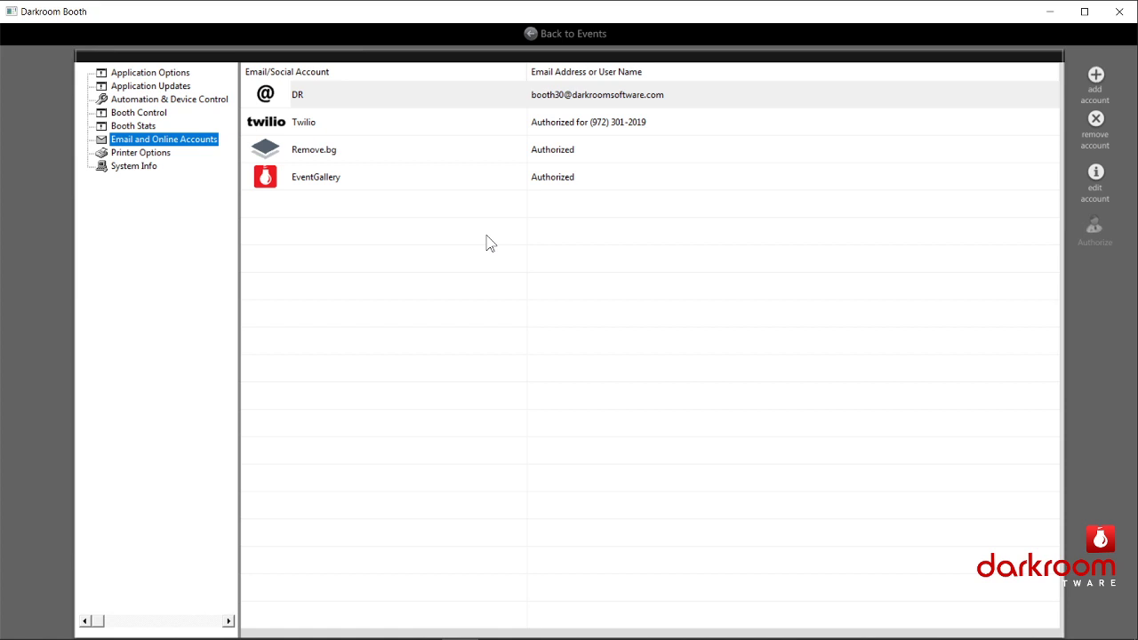
pyautogui.doubleClick(325, 159)
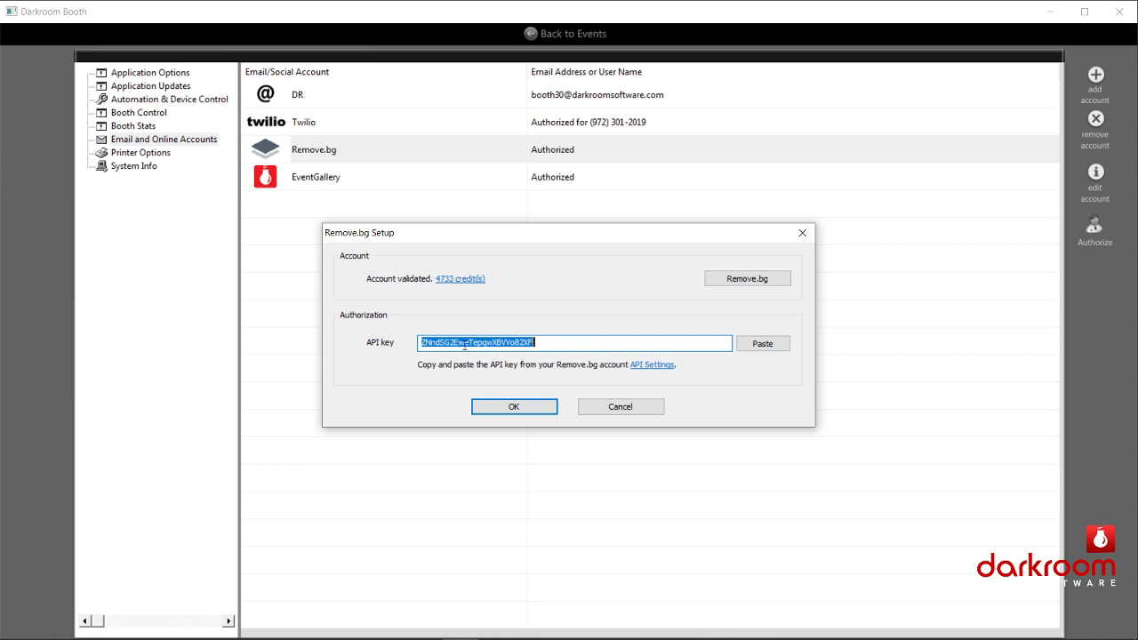
pyautogui.click(504, 407)
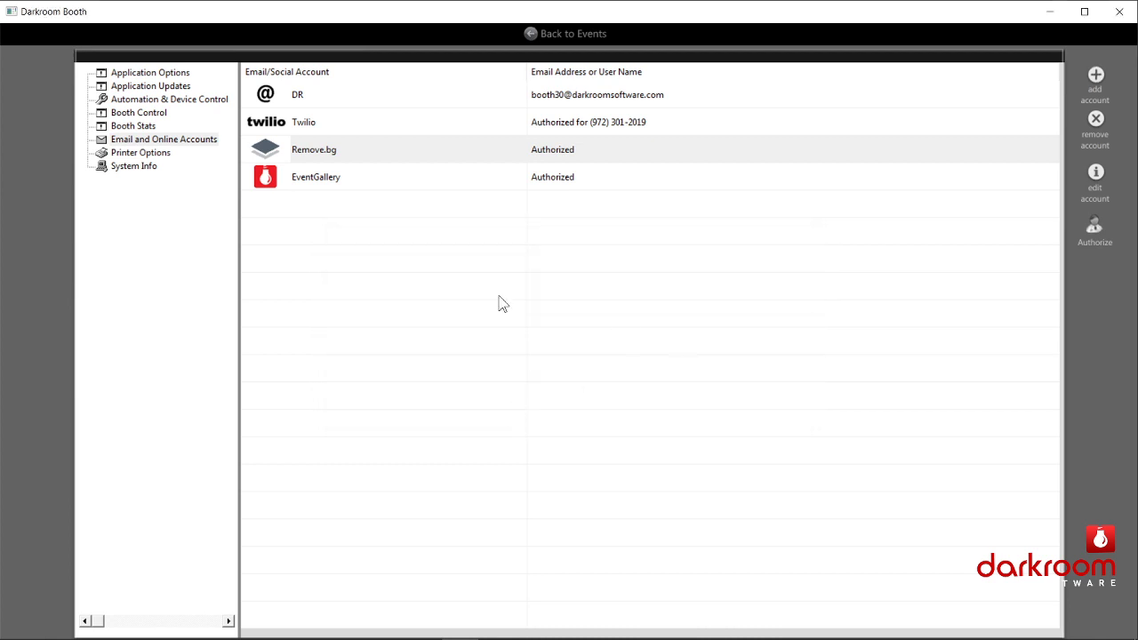
pyautogui.doubleClick(342, 186)
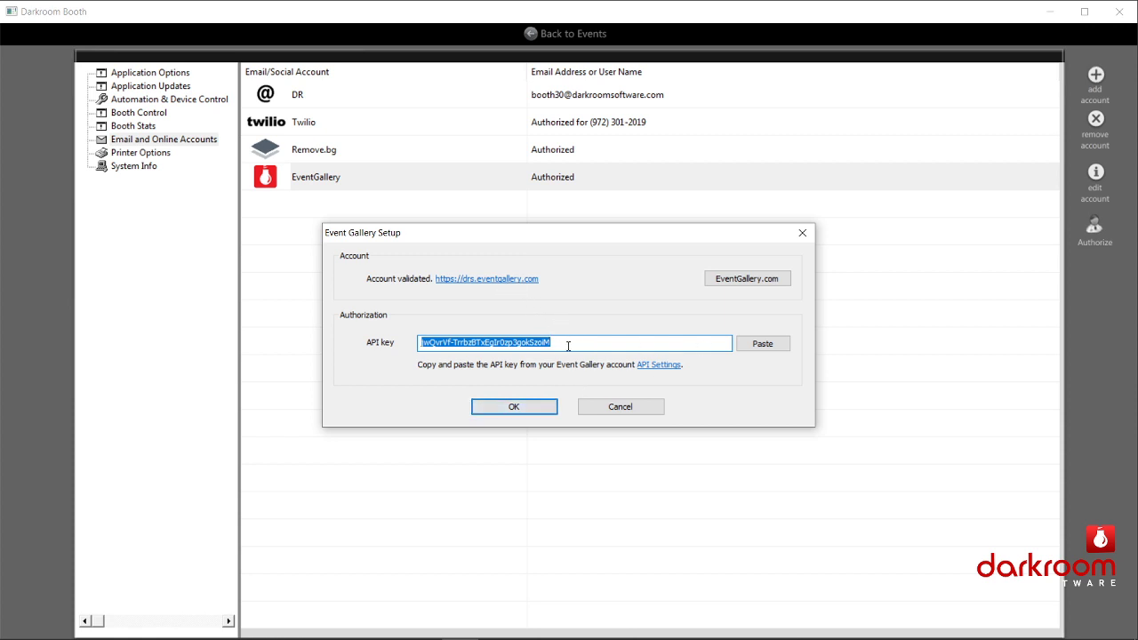
pyautogui.click(540, 406)
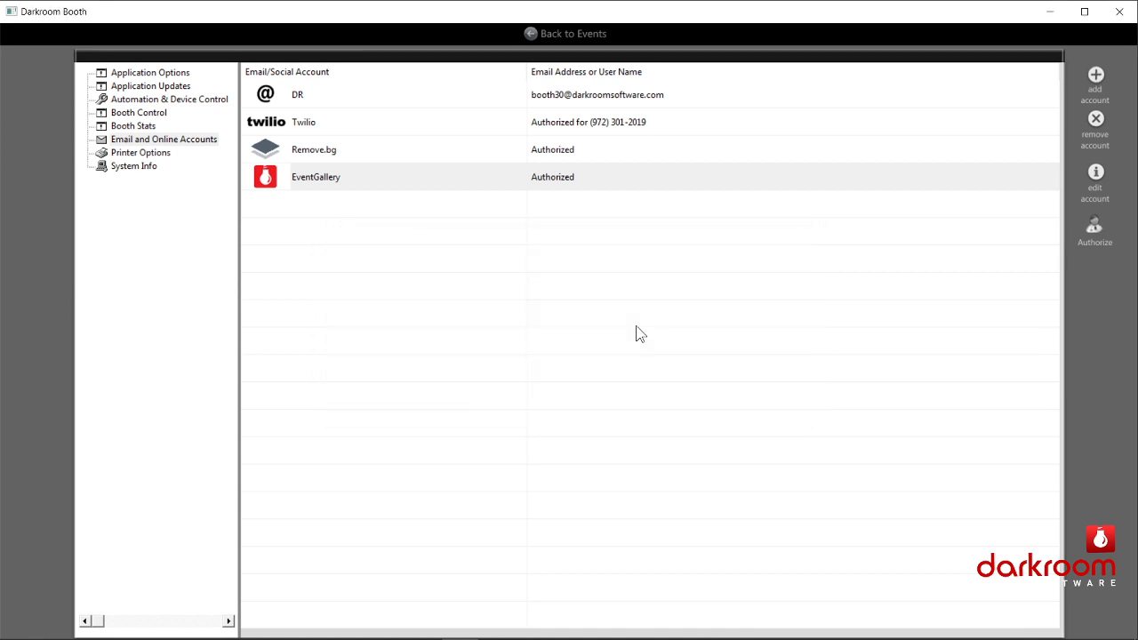
# Test the outgoing mail connection of the DR email account, and accept its existing account settings.
pyautogui.click(573, 125)
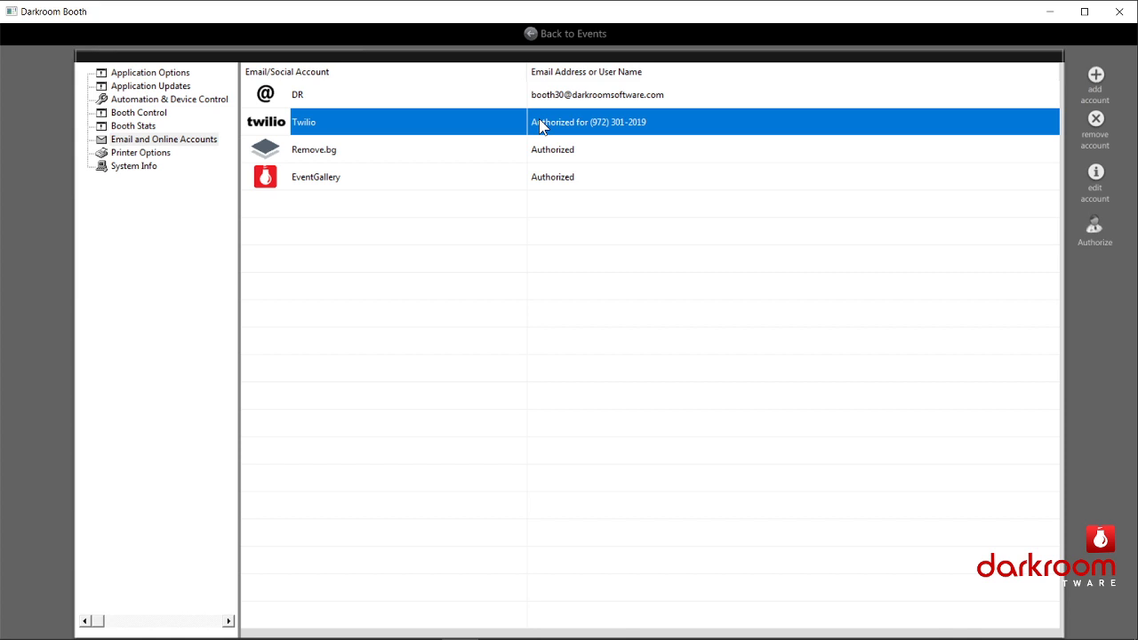
pyautogui.click(595, 98)
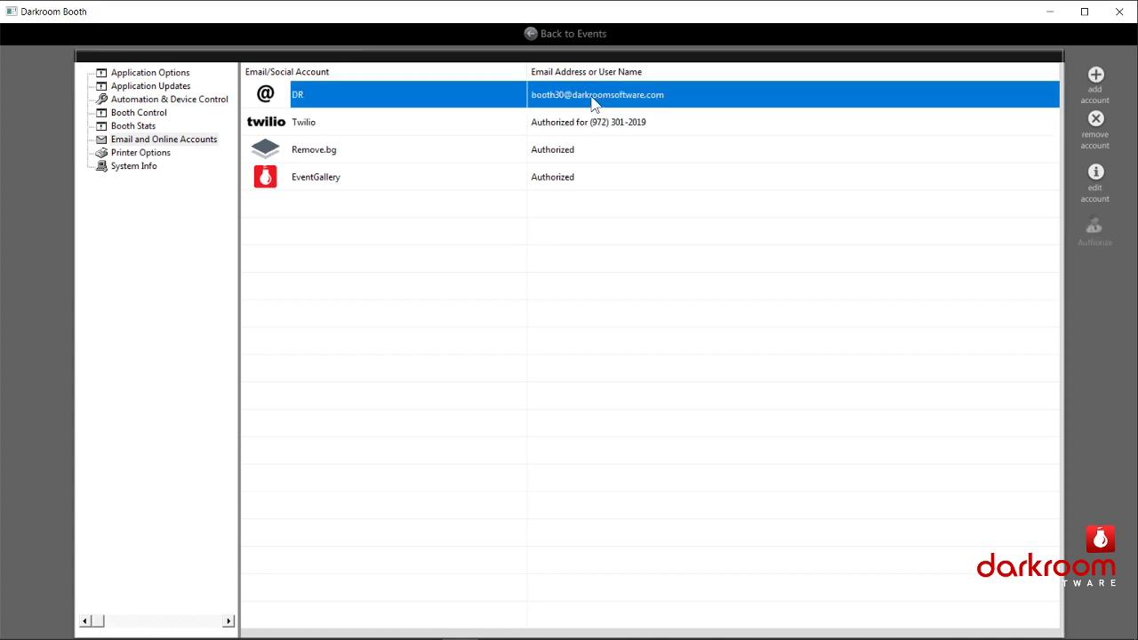
pyautogui.doubleClick(593, 100)
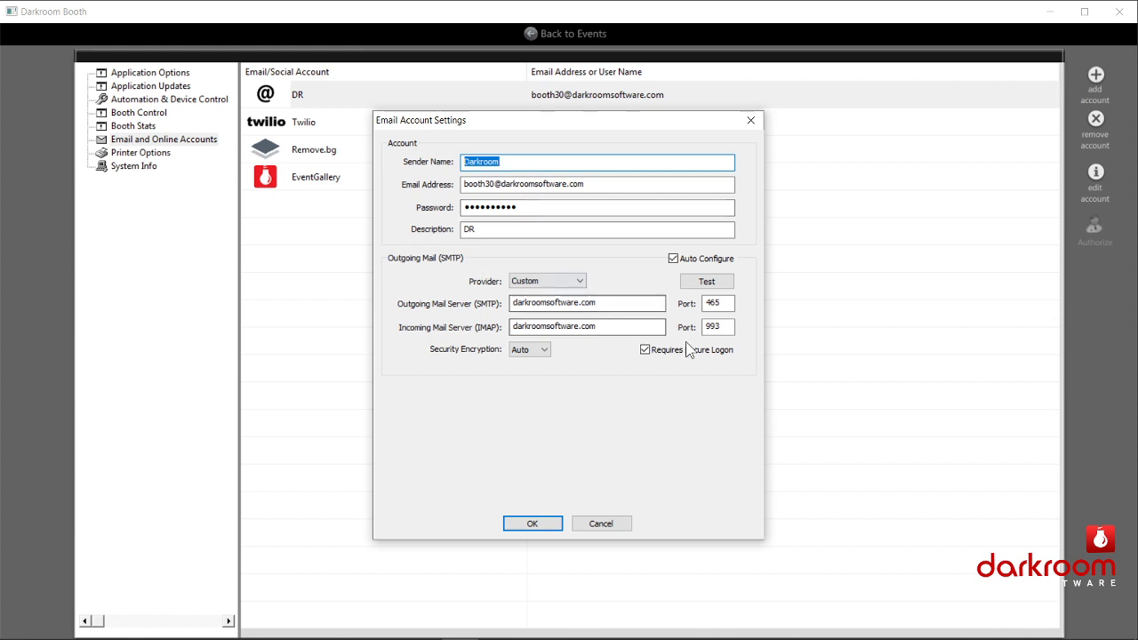
pyautogui.click(705, 282)
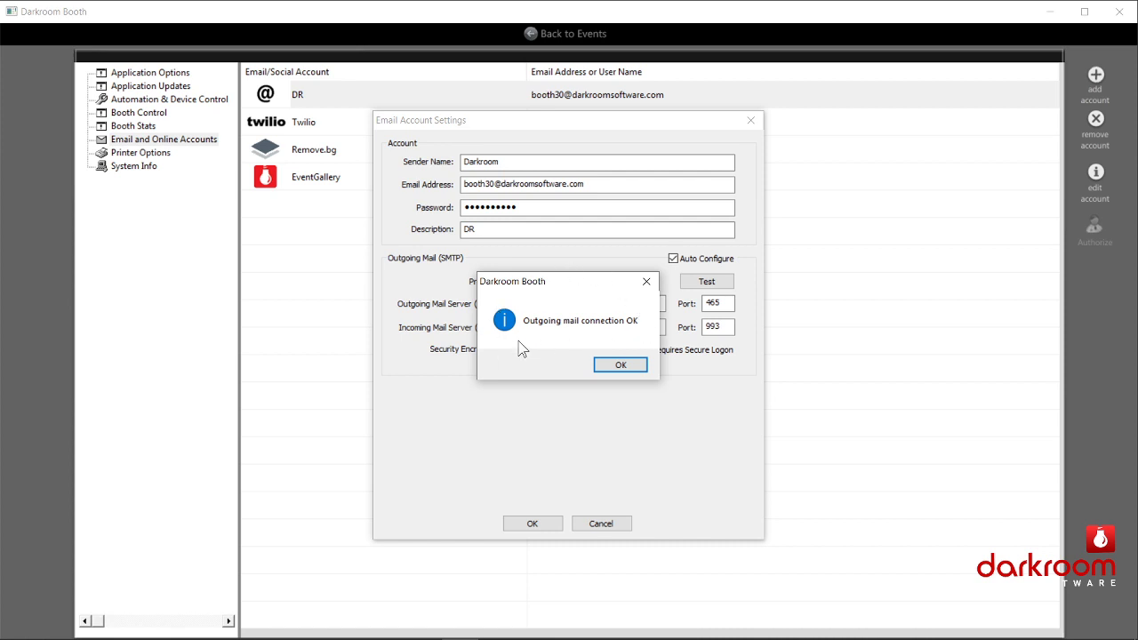
pyautogui.click(622, 368)
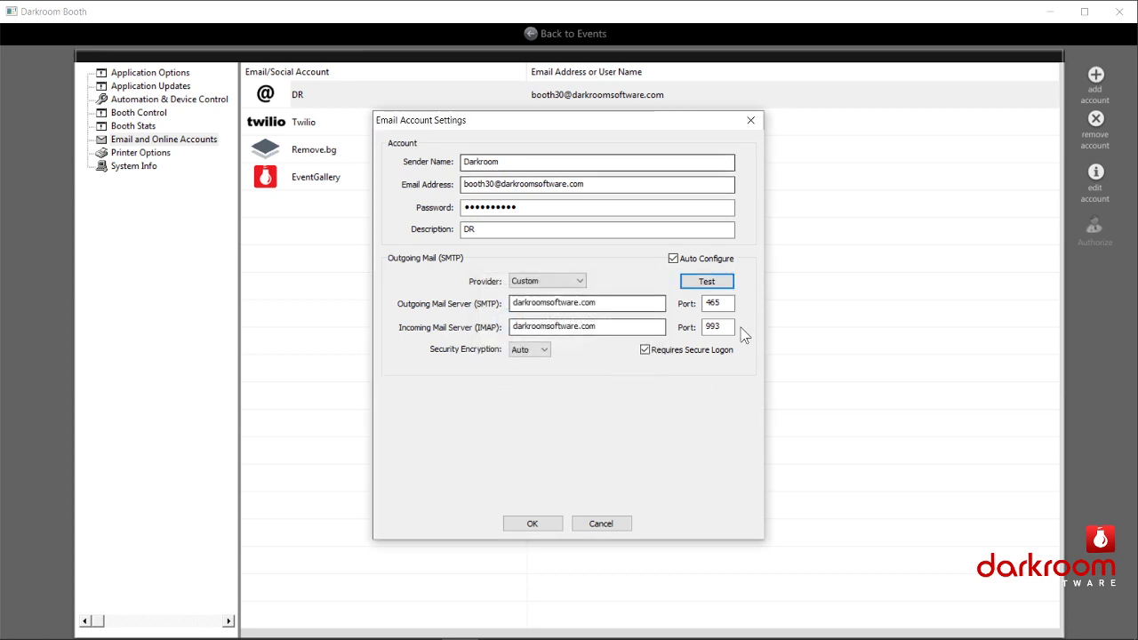
pyautogui.click(521, 526)
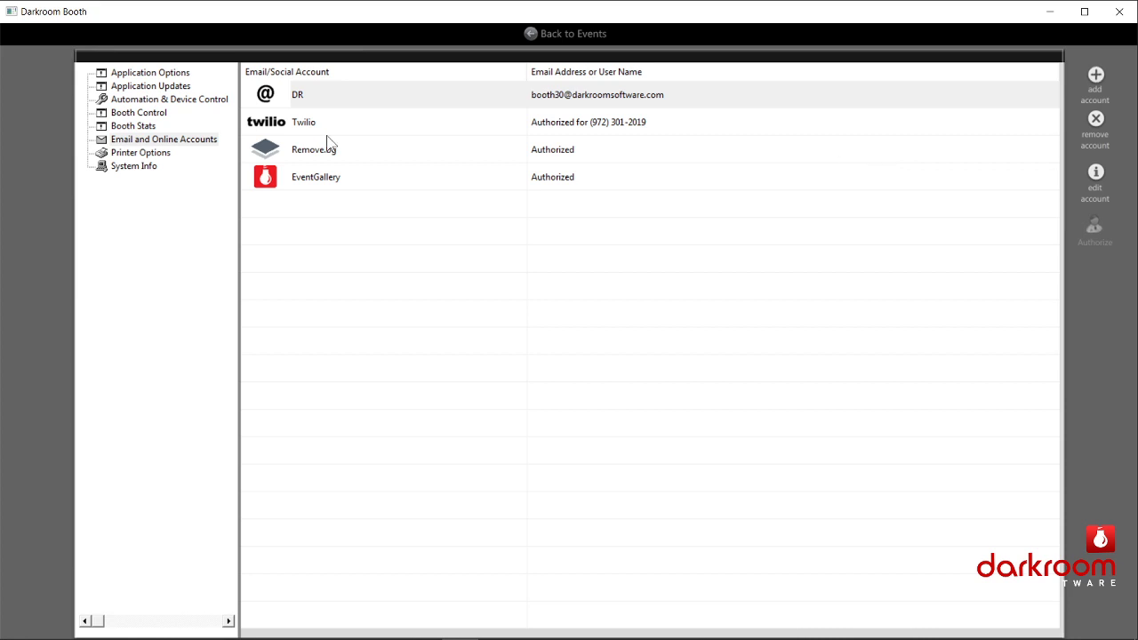
# Review the global Printer Options and the list of printers available to add, including Windows Printer, without adding one.
pyautogui.click(146, 156)
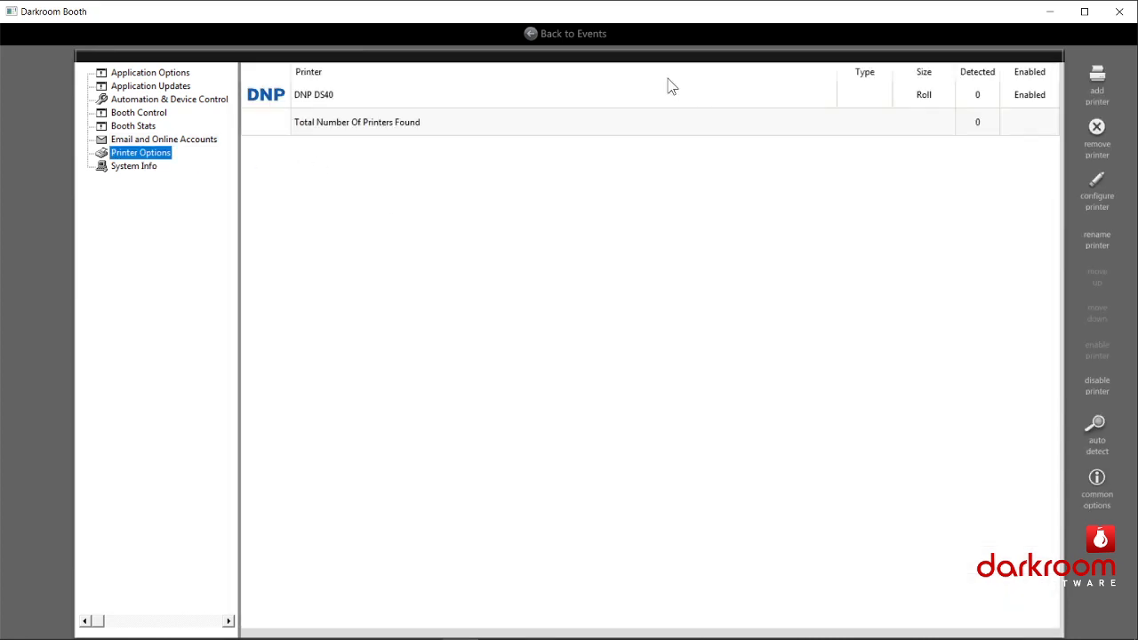
pyautogui.click(579, 97)
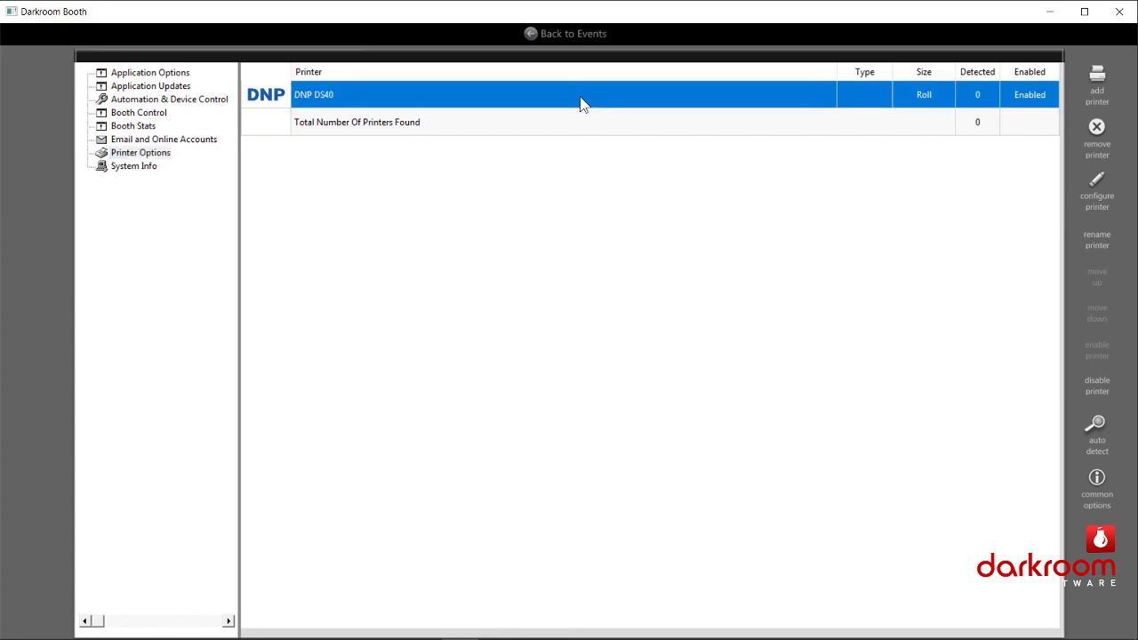
pyautogui.click(1097, 80)
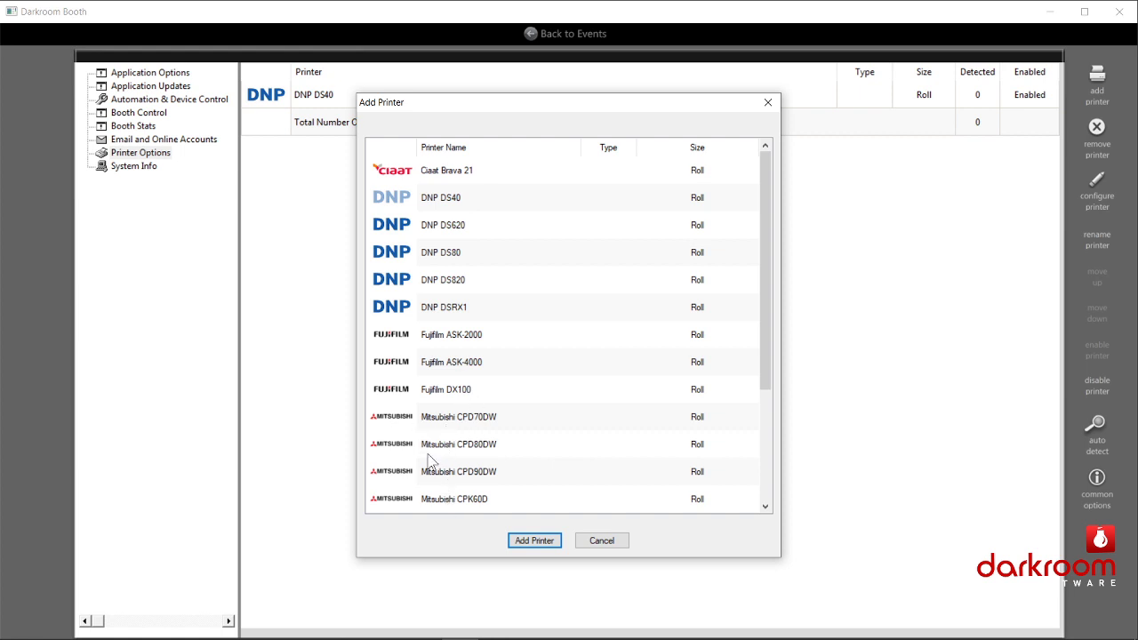
pyautogui.scroll(-1, 435, 467)
pyautogui.scroll(-1, 495, 486)
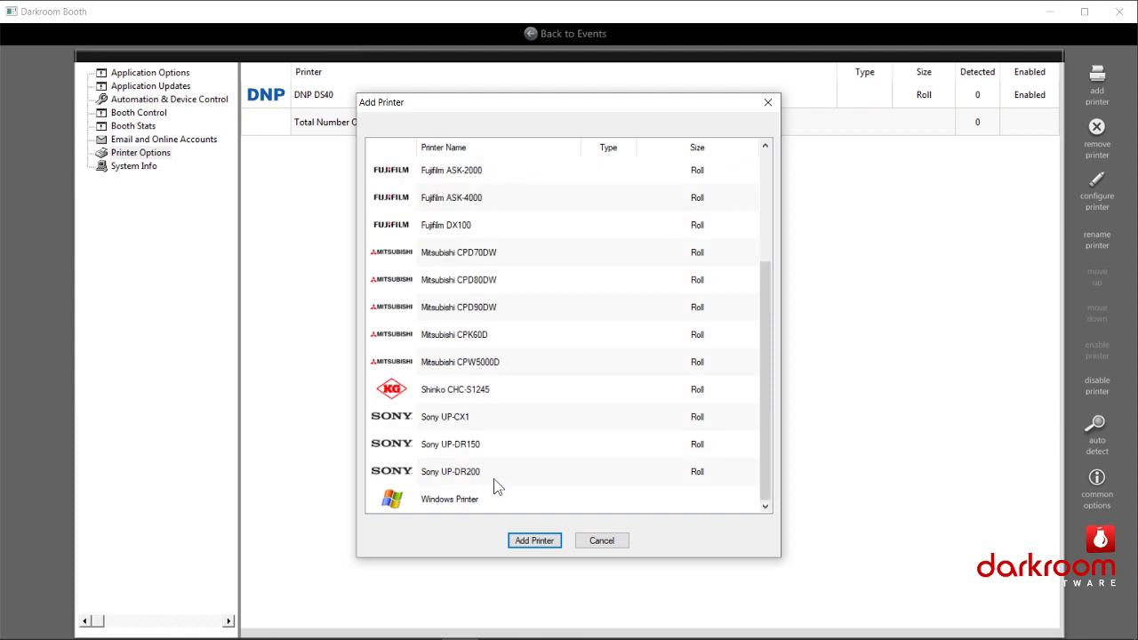
pyautogui.click(445, 499)
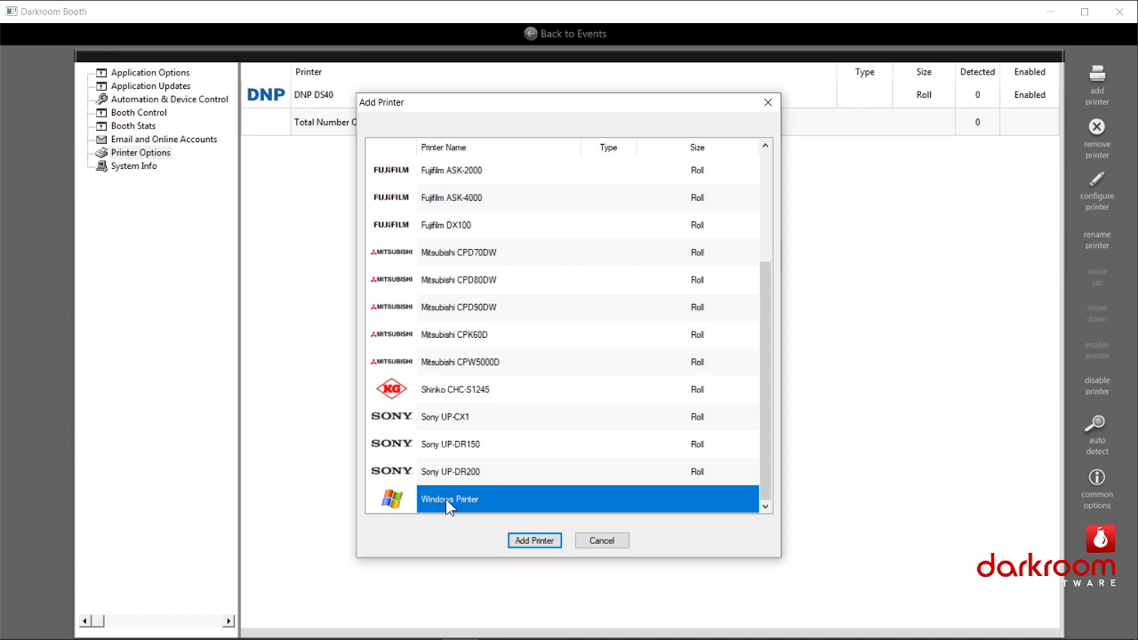
pyautogui.click(604, 541)
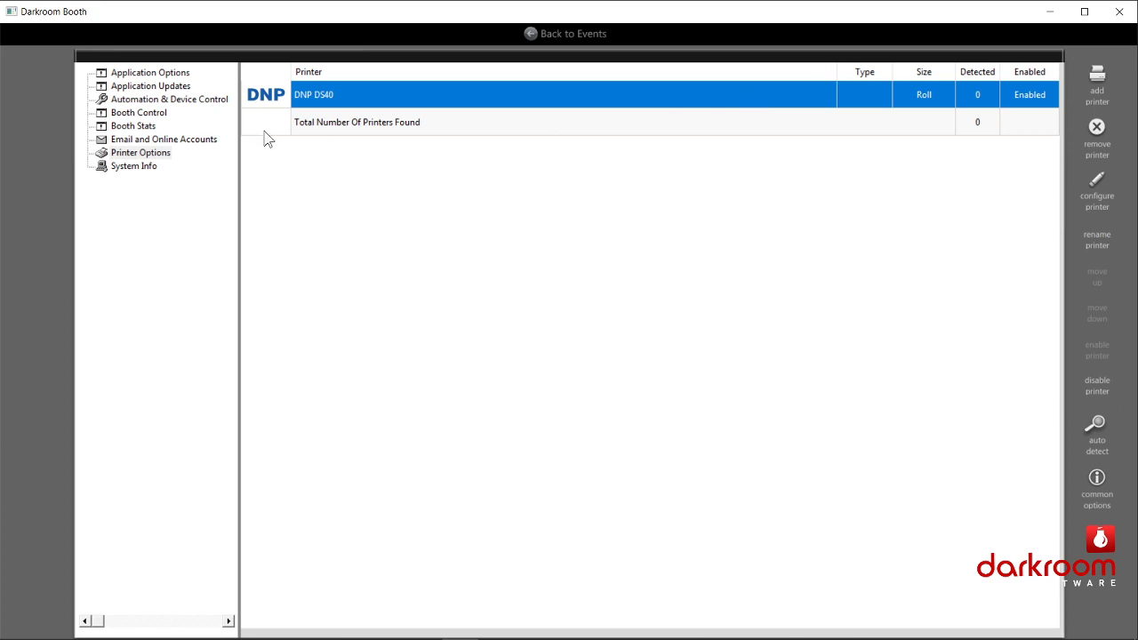
# Review the System Info page and view the license return form for deactivating this computer, leaving it without returning the license.
pyautogui.click(144, 168)
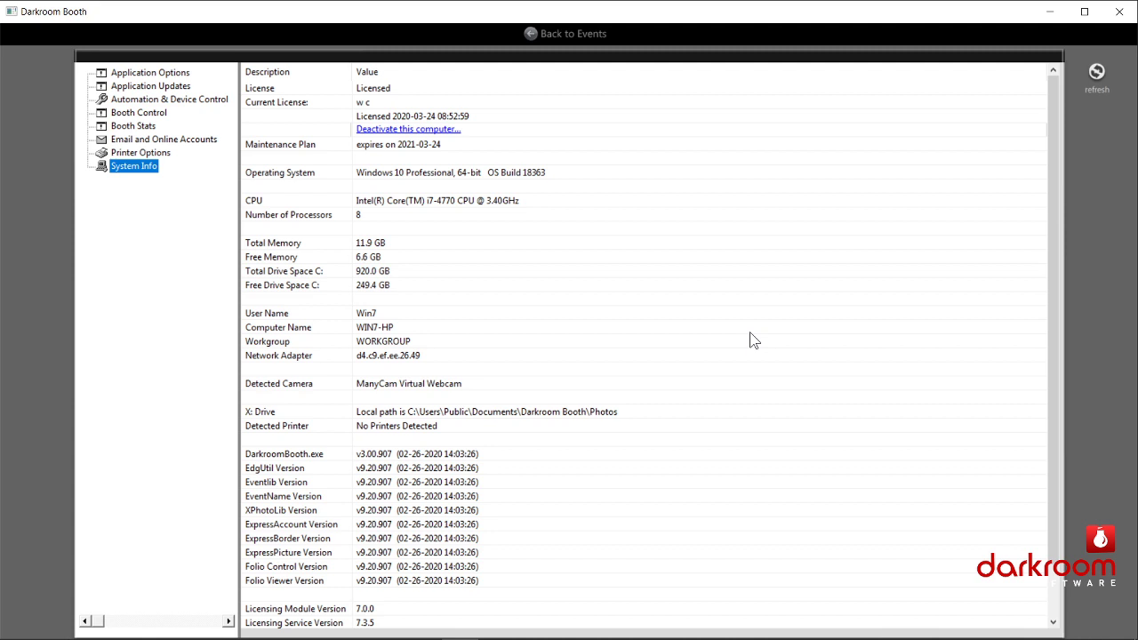
pyautogui.scroll(-1, 749, 335)
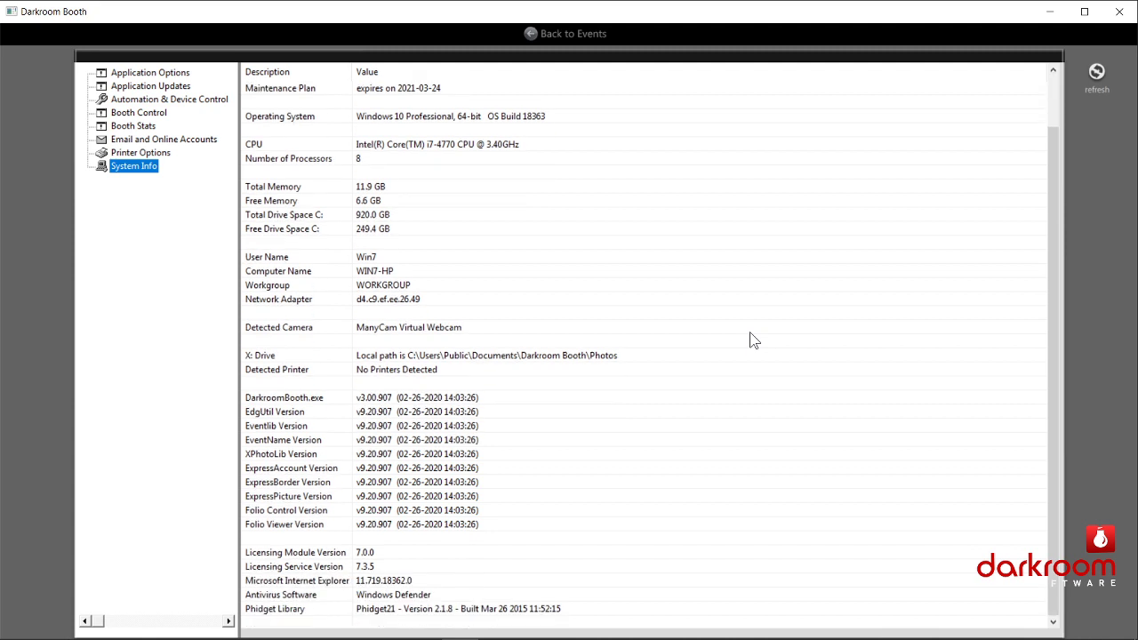
pyautogui.scroll(1, 750, 335)
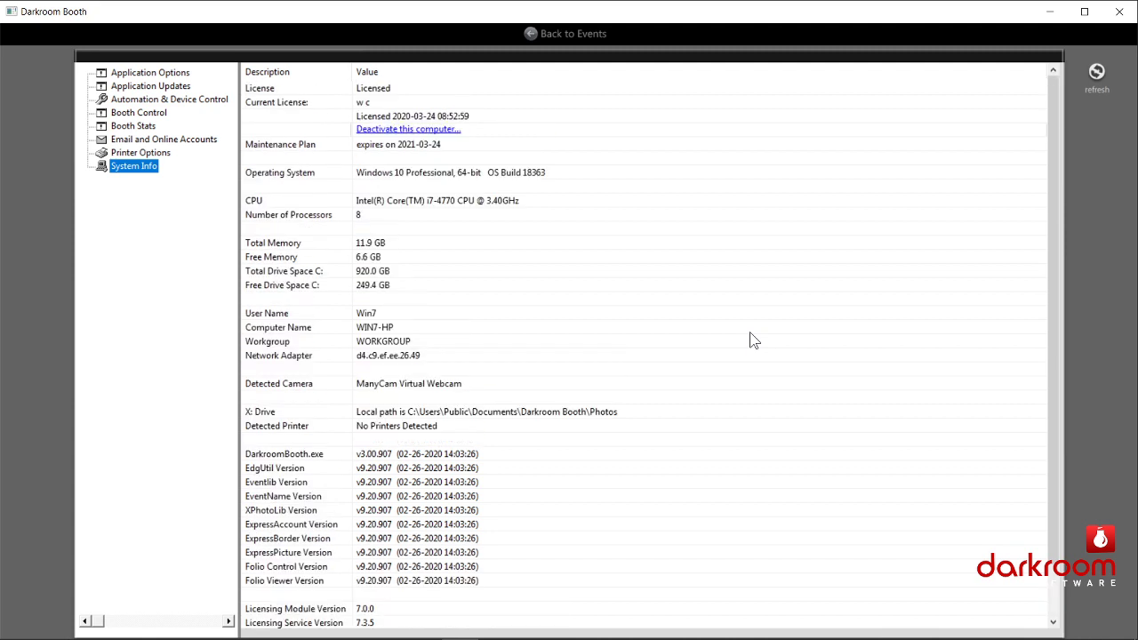
pyautogui.click(387, 130)
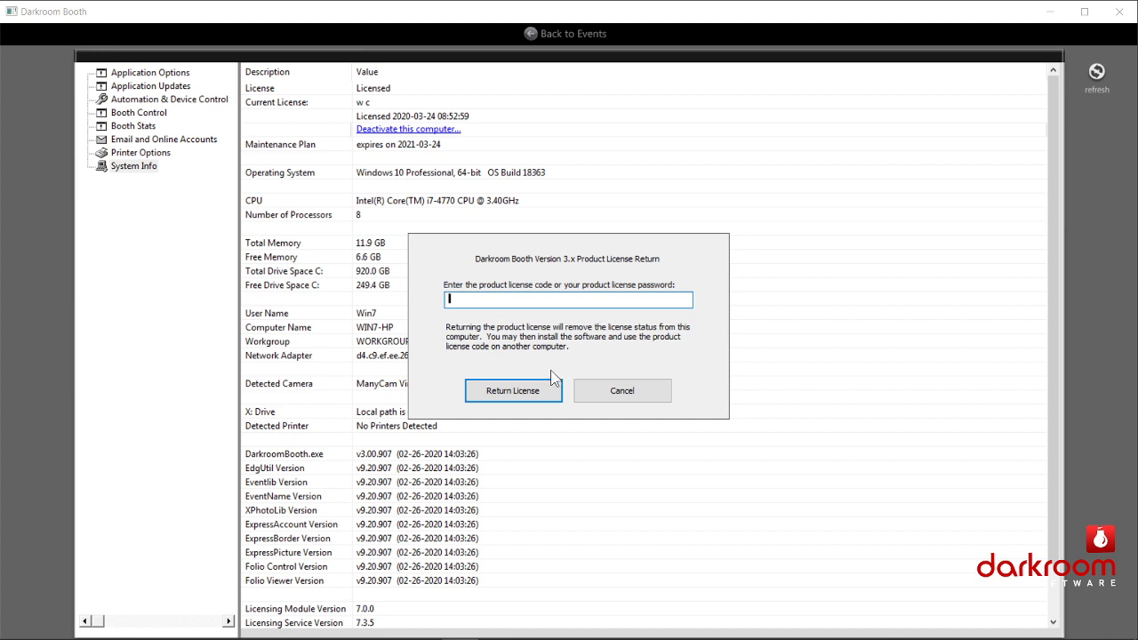
pyautogui.click(640, 400)
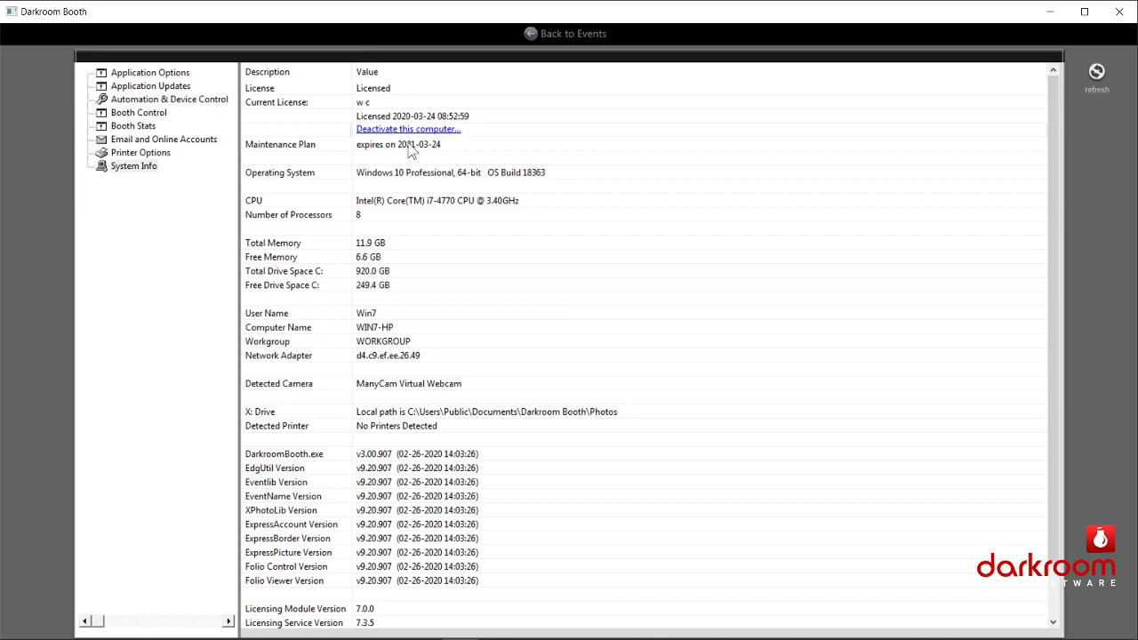
# Examine the maintenance plan, operating system and software version entries in System Info.
pyautogui.click(408, 151)
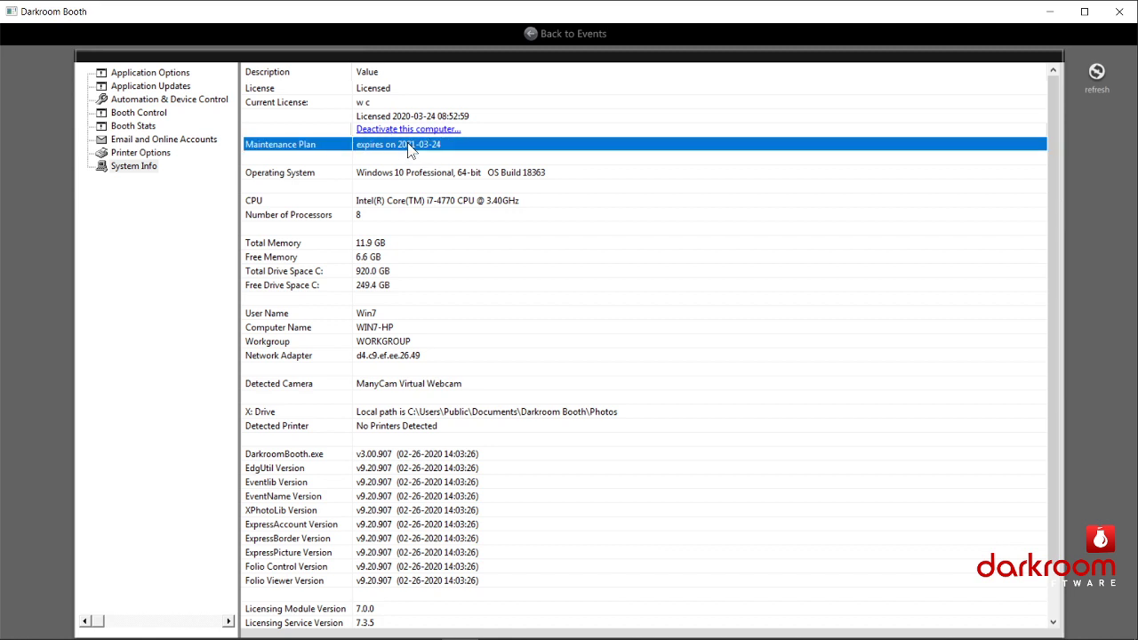
pyautogui.click(441, 178)
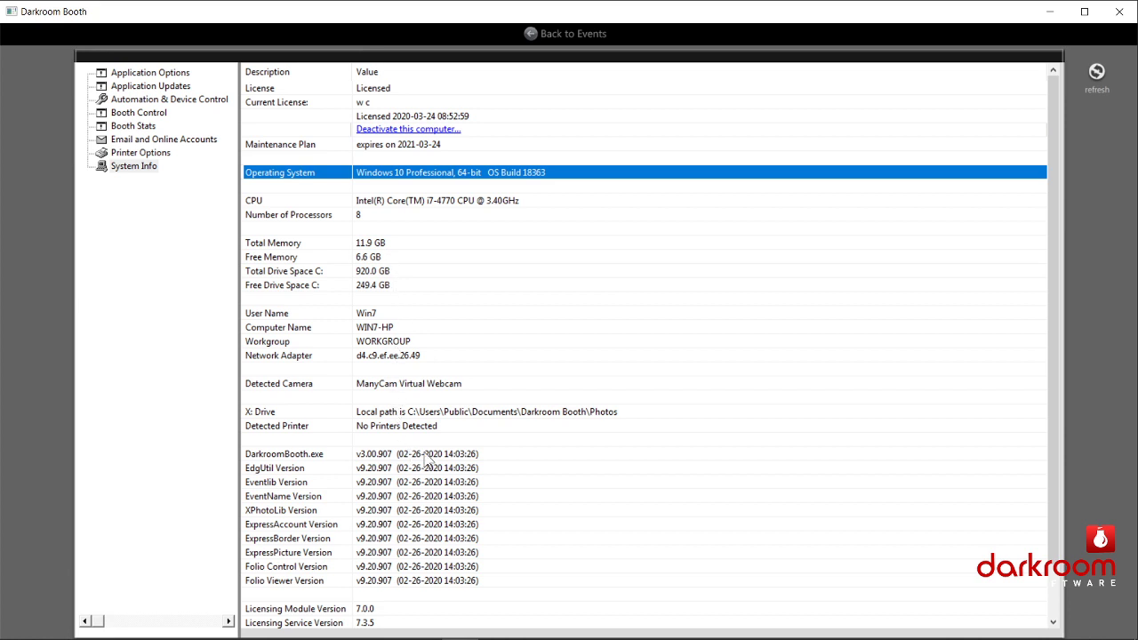
pyautogui.scroll(-2, 427, 458)
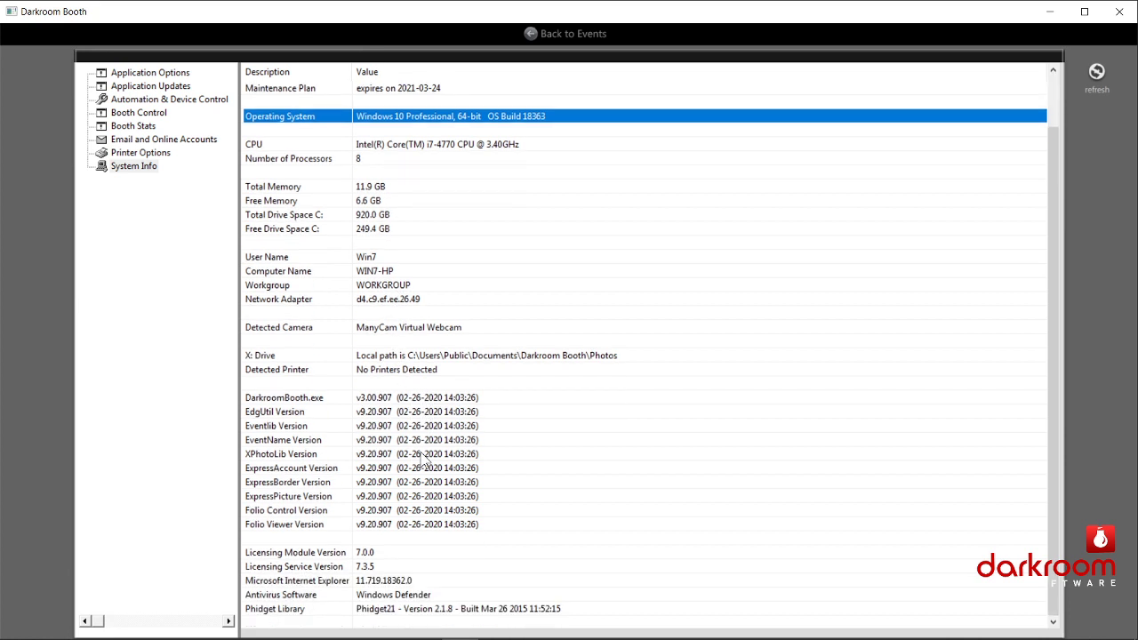
pyautogui.scroll(2, 680, 316)
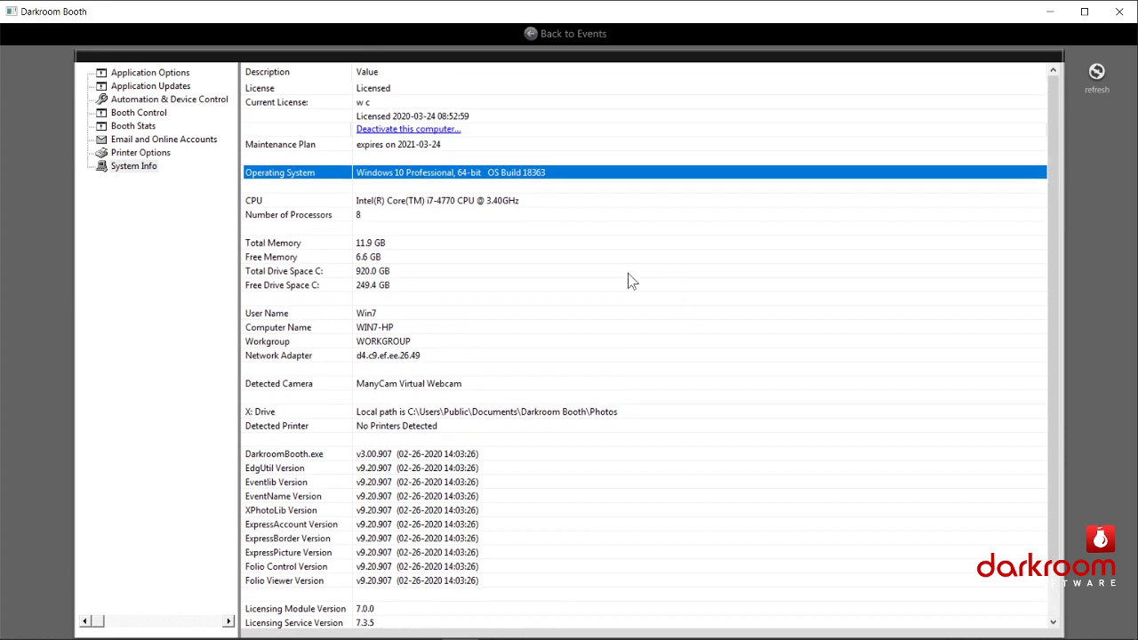
# Return from the global settings to the Data Field Demo event and show its Output settings, passing through its Screens settings.
pyautogui.click(534, 33)
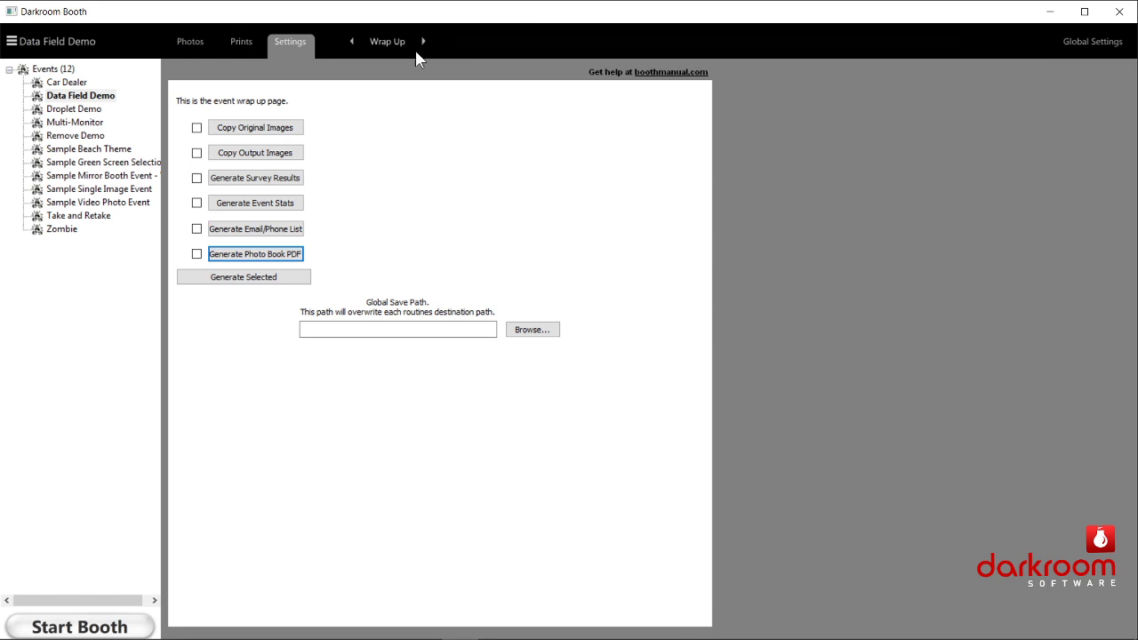
pyautogui.click(398, 41)
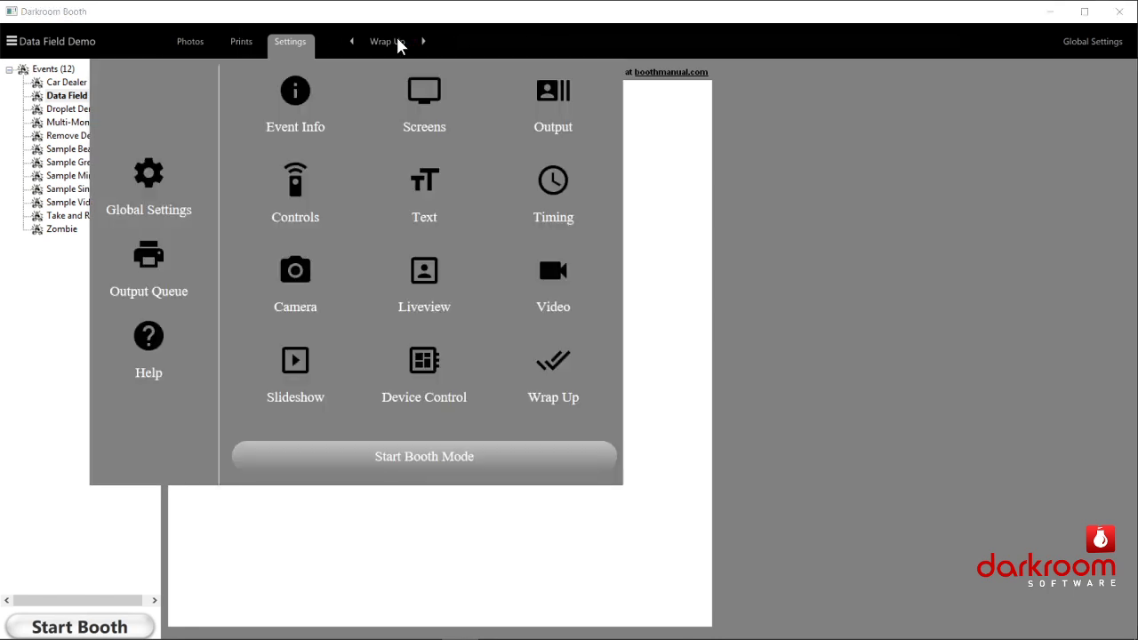
pyautogui.click(429, 94)
pyautogui.click(399, 49)
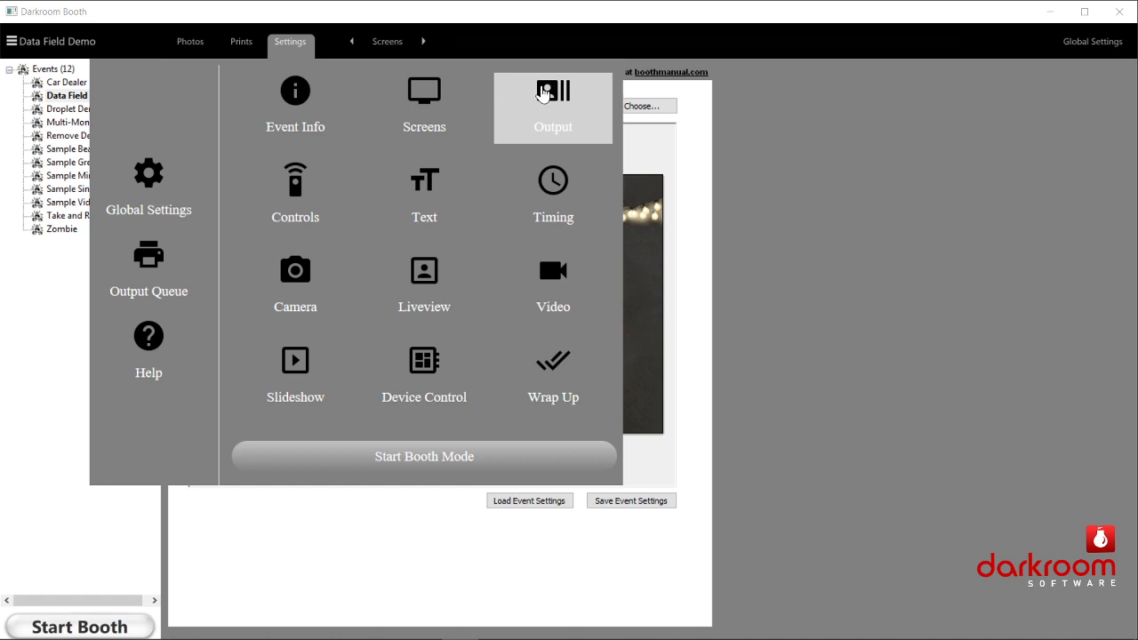
pyautogui.click(580, 91)
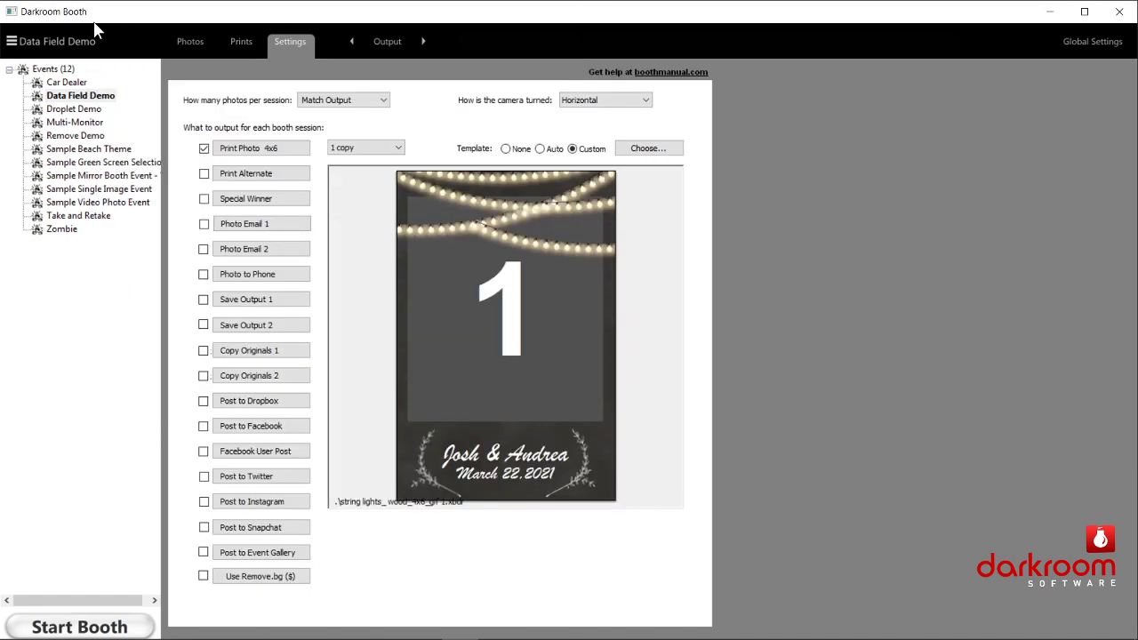
# Review the name, date, description and notes in the Data Field Demo event's properties, and accept them as they are.
pyautogui.doubleClick(80, 96)
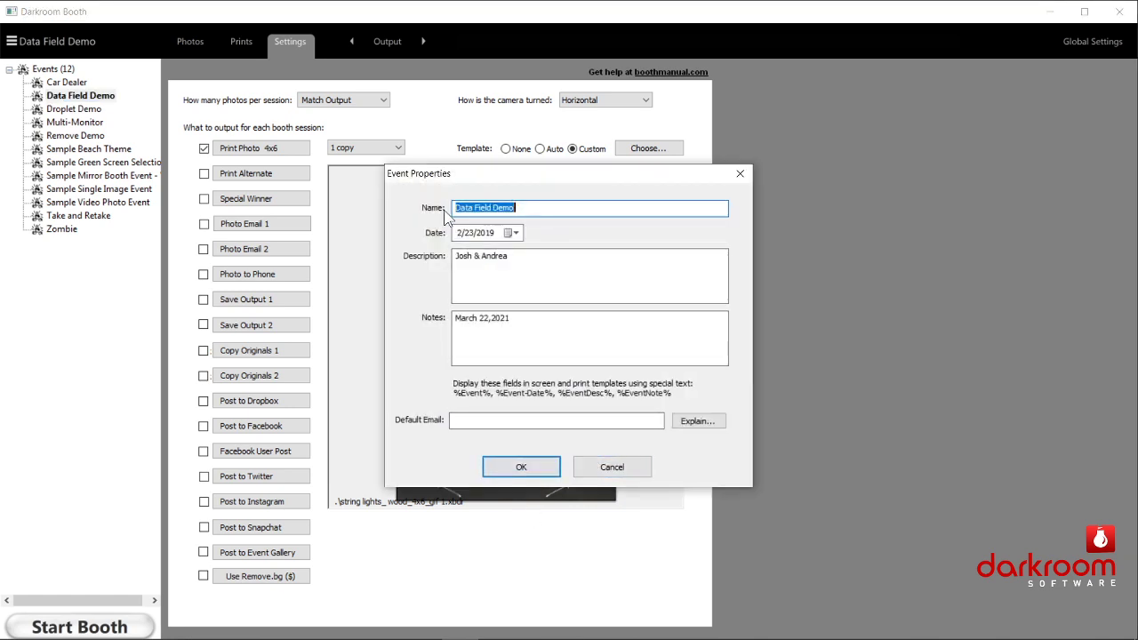
pyautogui.click(509, 233)
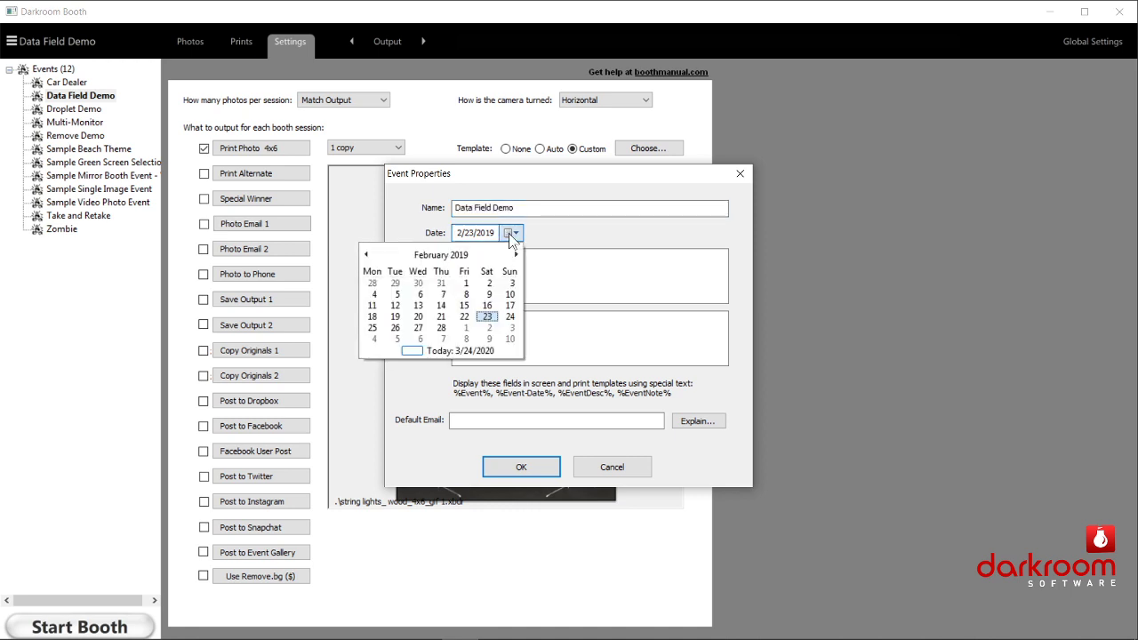
pyautogui.click(508, 232)
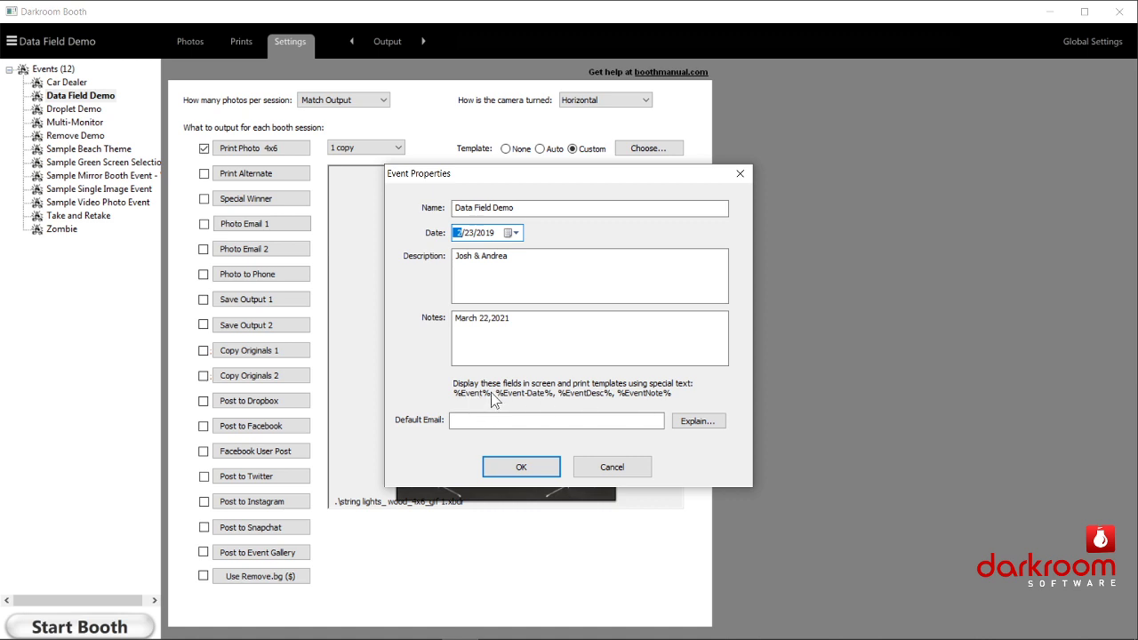
pyautogui.click(518, 207)
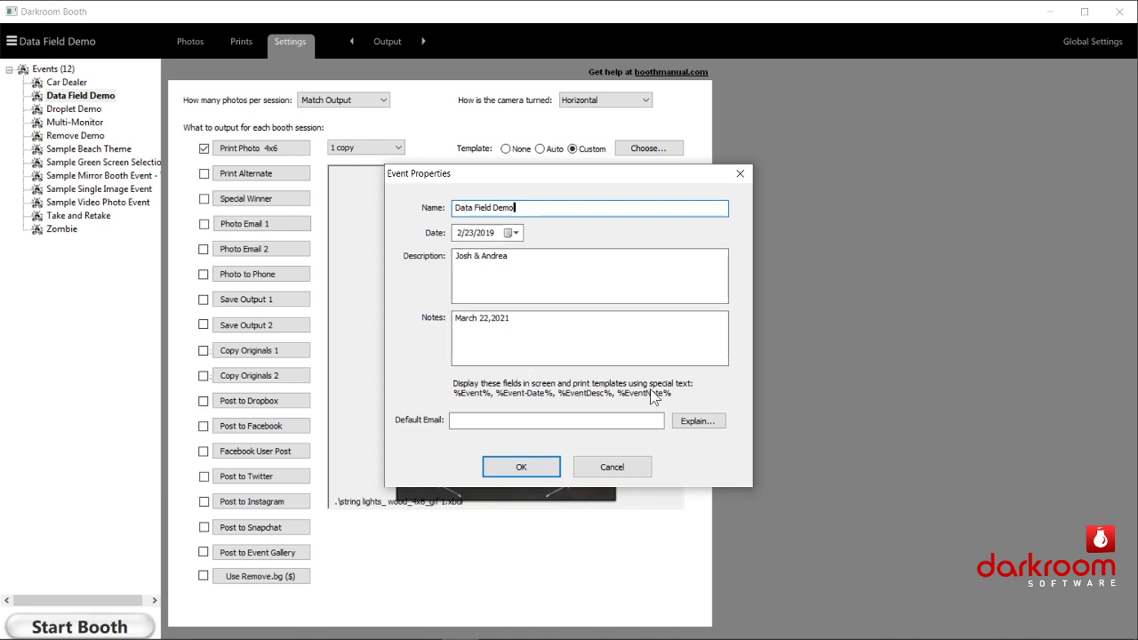
pyautogui.click(520, 255)
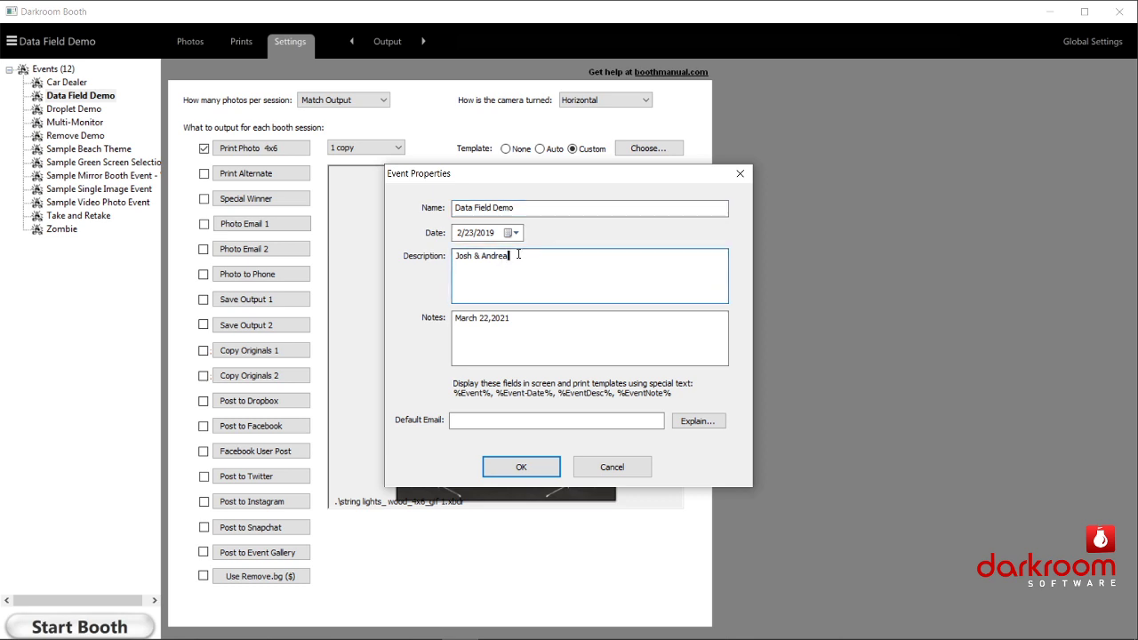
pyautogui.click(514, 317)
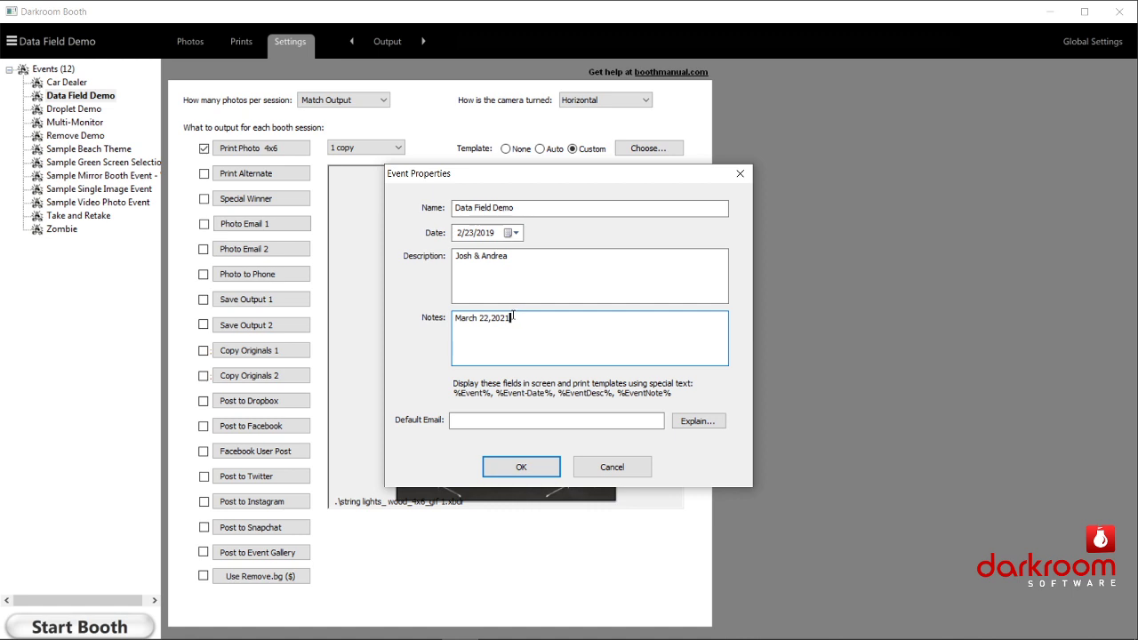
pyautogui.click(531, 465)
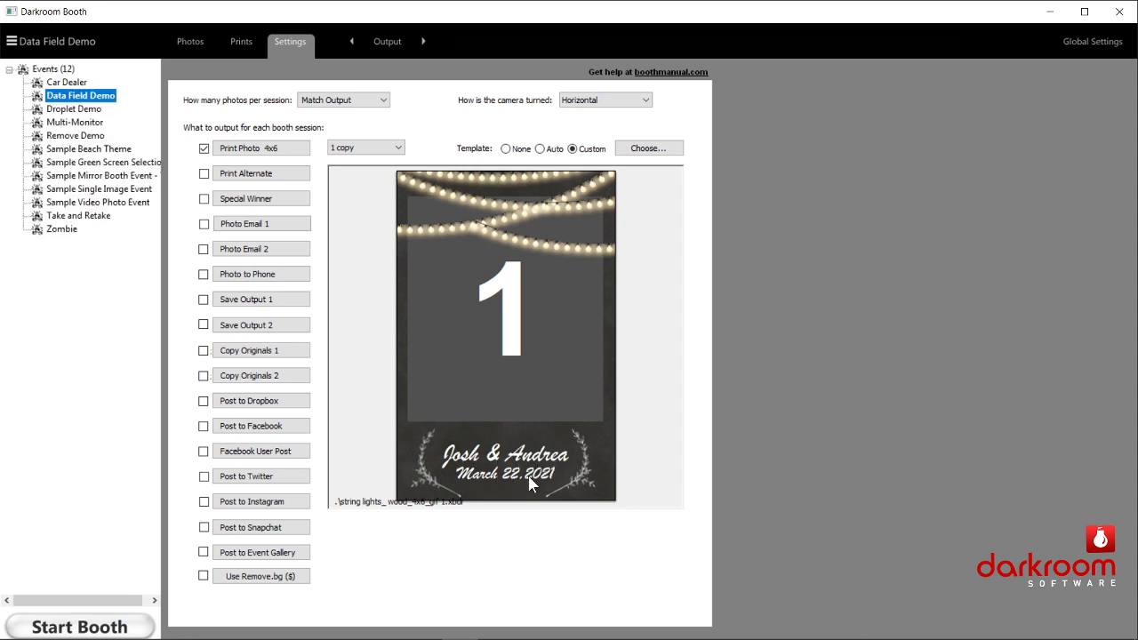
# Find the string lights_ wood_4x6 template in the print template library and open it in the template editor.
pyautogui.click(646, 150)
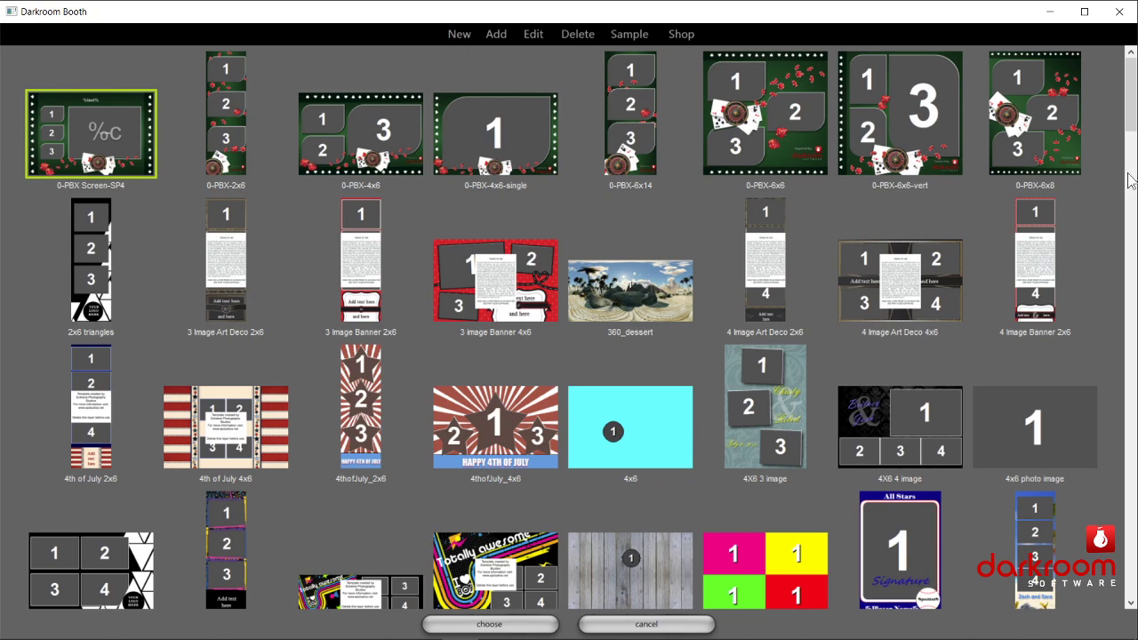
pyautogui.moveTo(1131, 113)
pyautogui.mouseDown()
pyautogui.moveTo(1134, 174)
pyautogui.moveTo(1132, 113)
pyautogui.mouseUp()
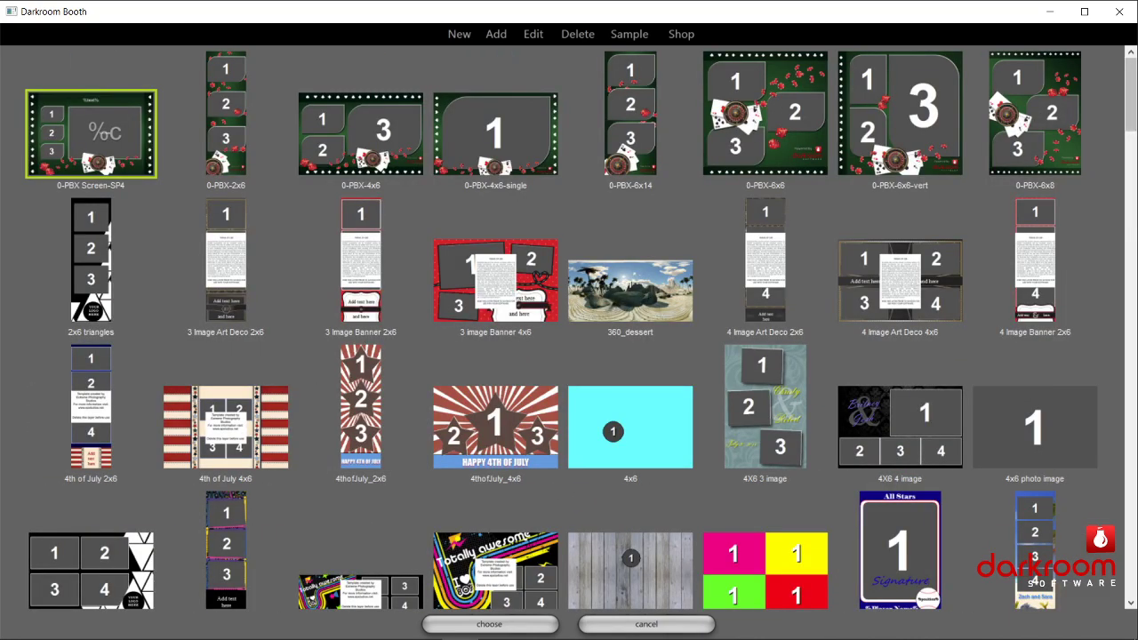
pyautogui.moveTo(1132, 80); pyautogui.dragTo(1134, 53)
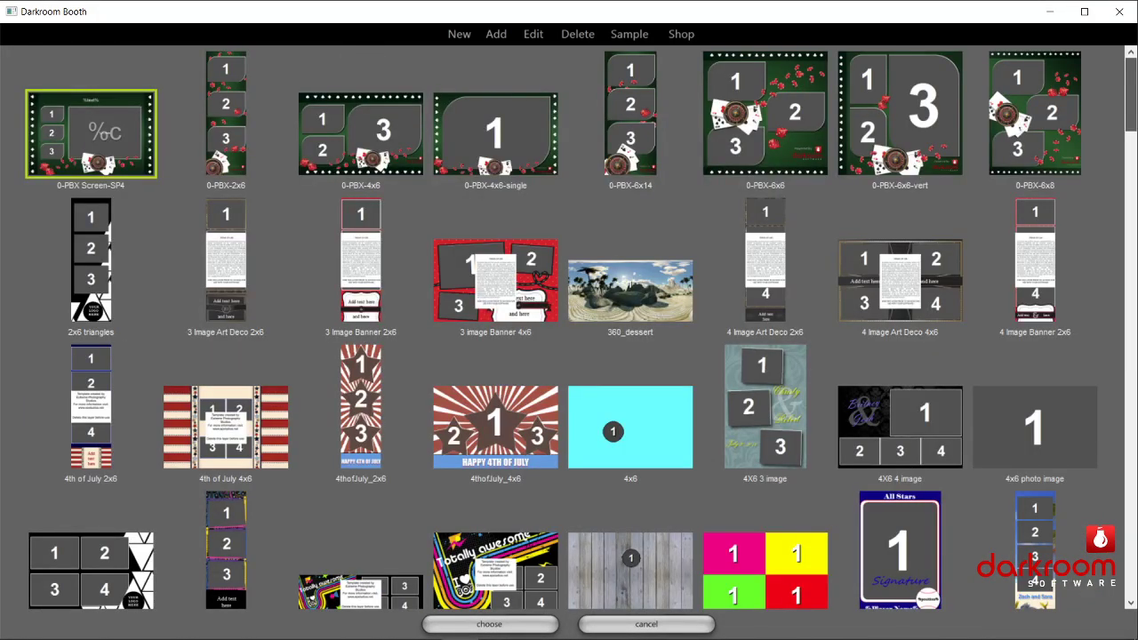
pyautogui.click(1132, 497)
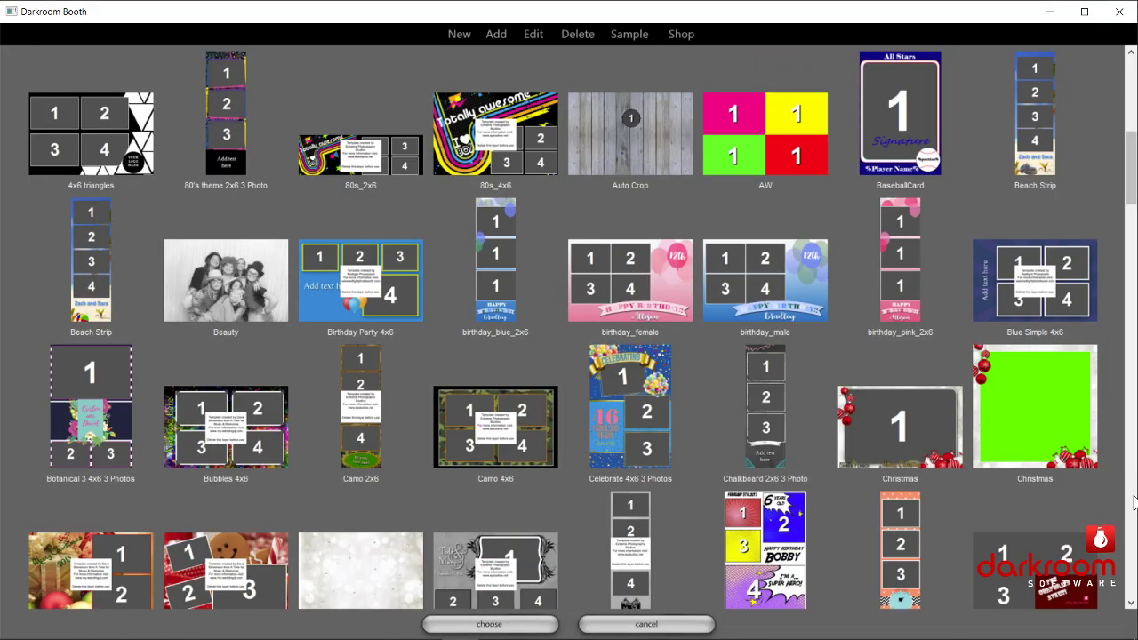
pyautogui.click(1132, 502)
pyautogui.click(1133, 502)
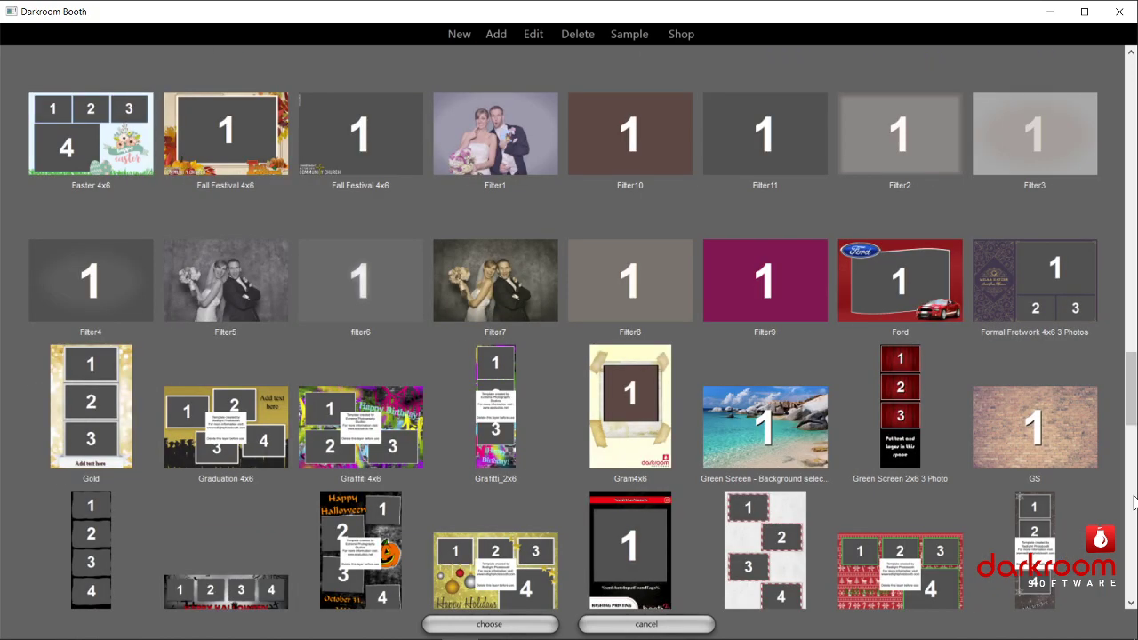
pyautogui.click(1132, 502)
pyautogui.click(1133, 502)
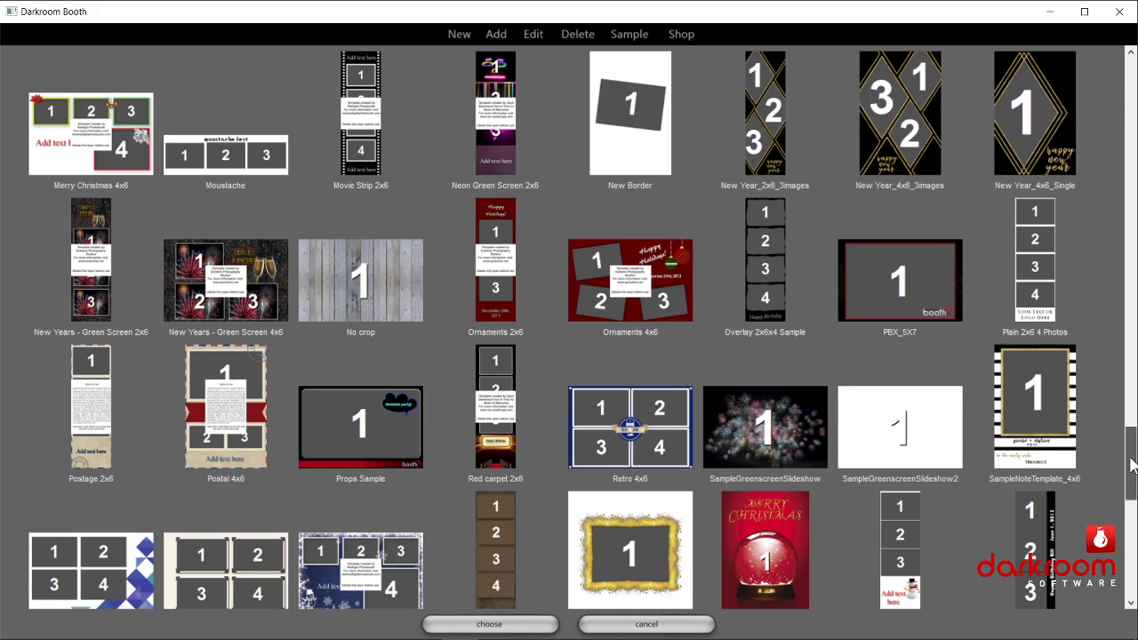
pyautogui.click(1132, 502)
pyautogui.scroll(3, 610, 428)
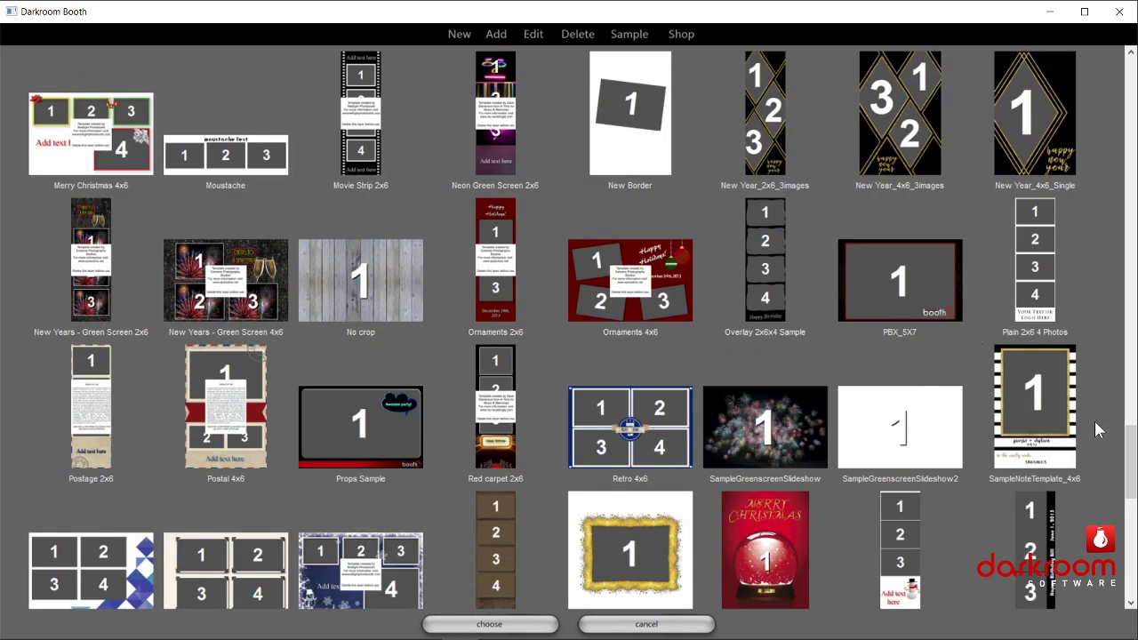
pyautogui.click(1130, 522)
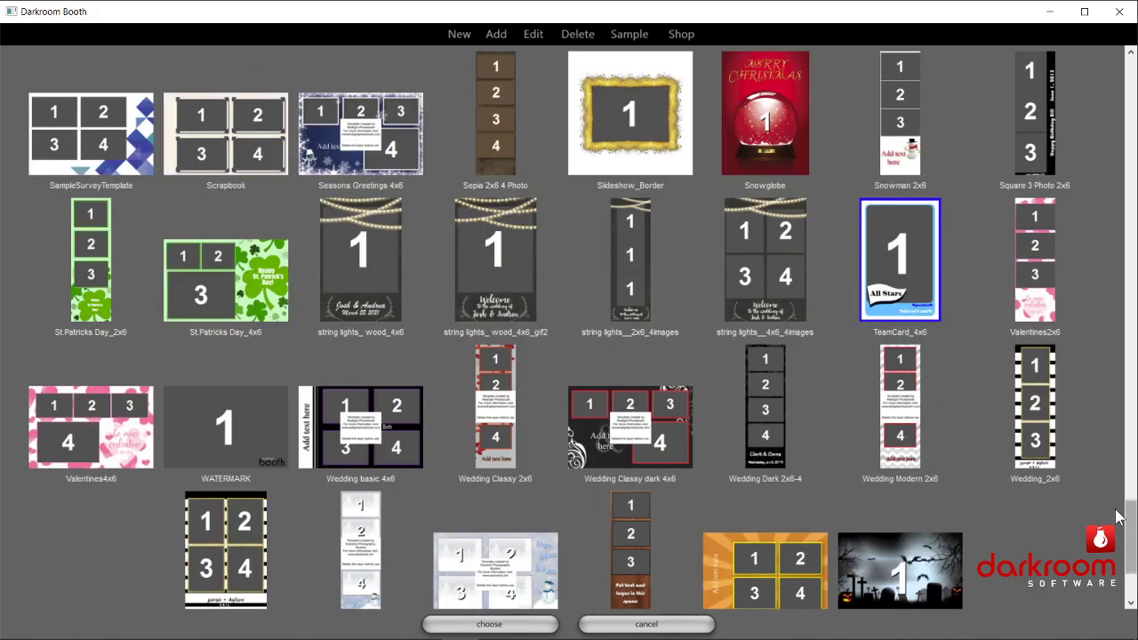
pyautogui.doubleClick(344, 244)
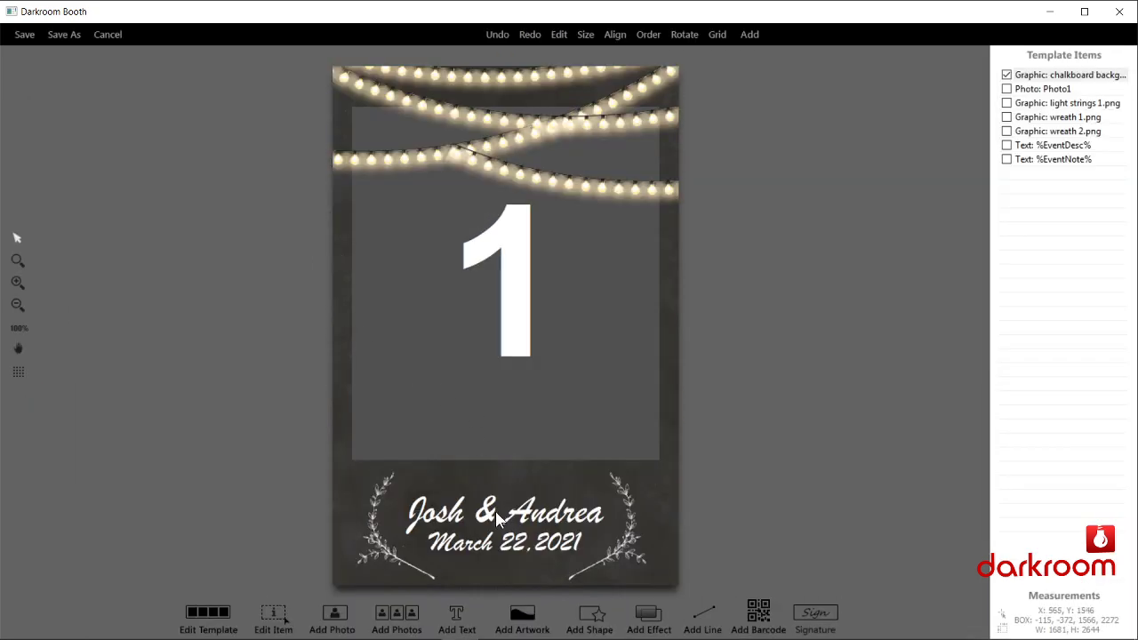
# Inspect the %EventDesc% and %EventNote% text objects in the template, save the template, and leave the template library without choosing another.
pyautogui.doubleClick(494, 511)
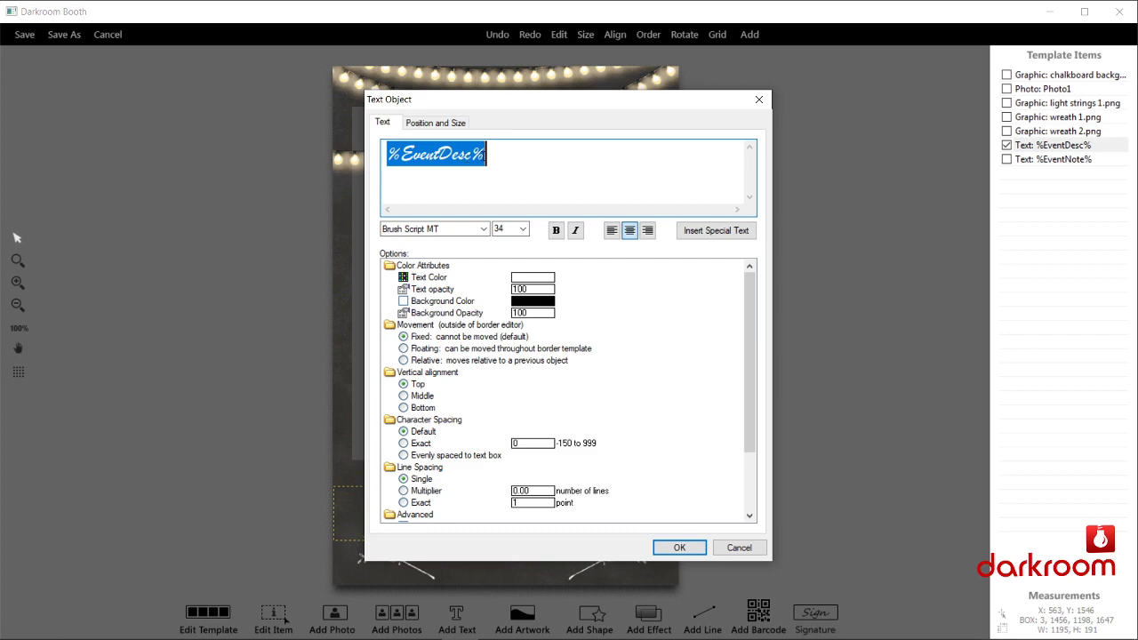
pyautogui.click(679, 547)
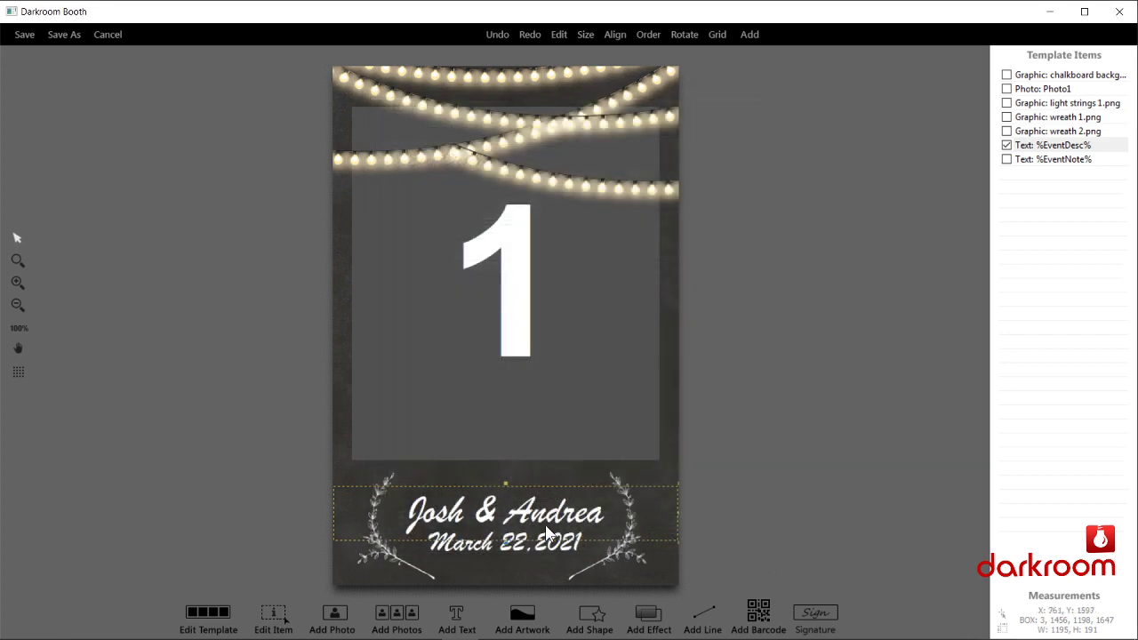
pyautogui.doubleClick(491, 545)
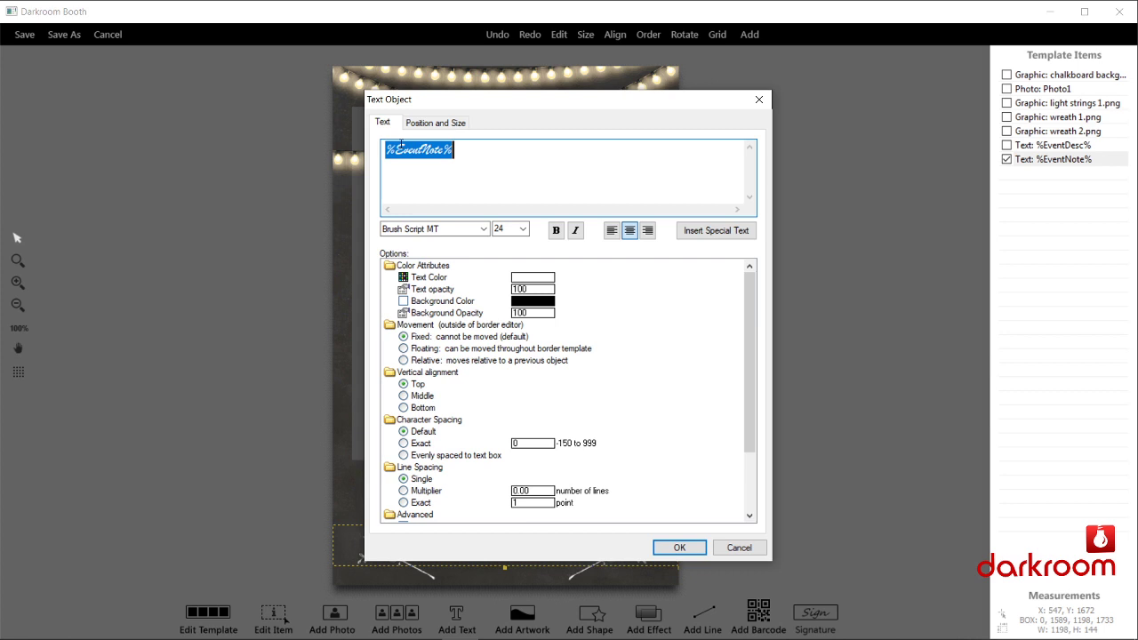
pyautogui.click(680, 548)
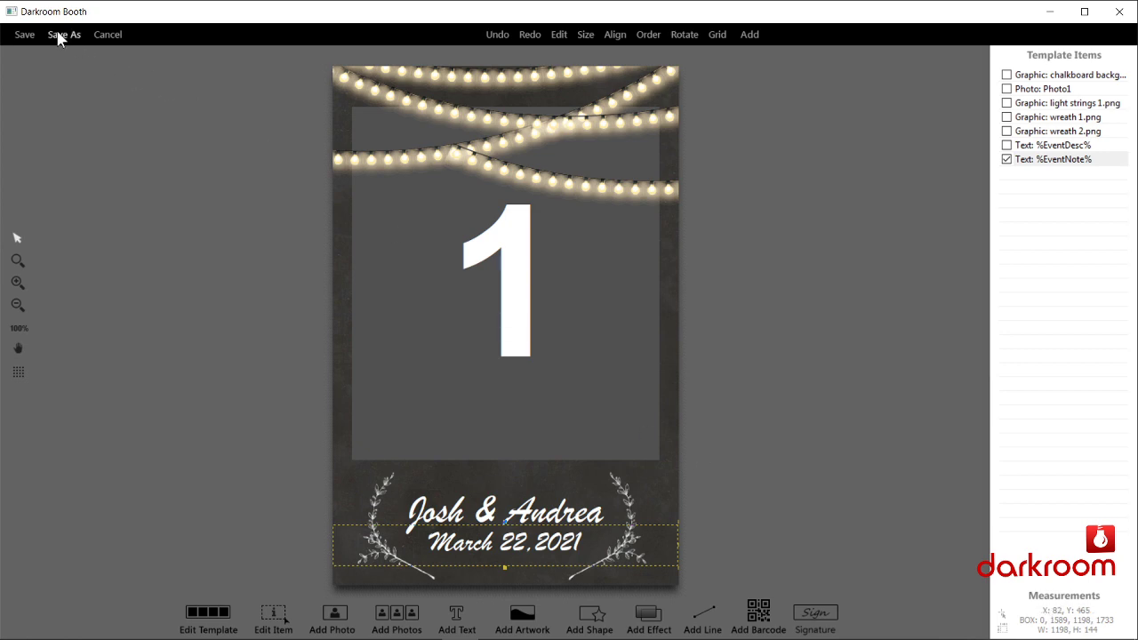
pyautogui.click(24, 36)
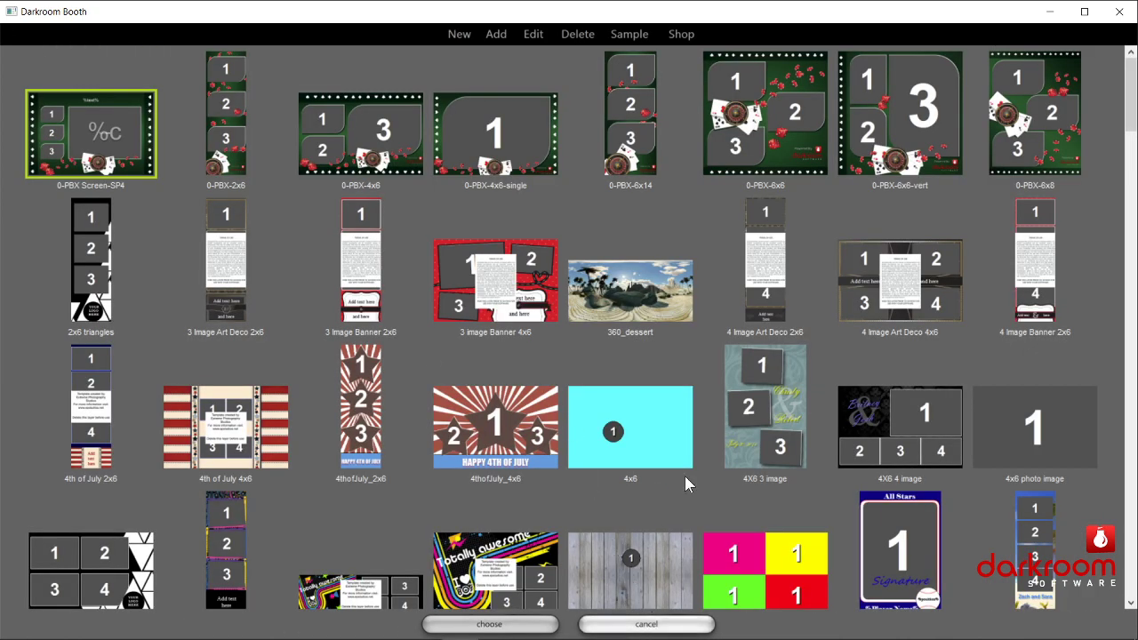
pyautogui.click(674, 620)
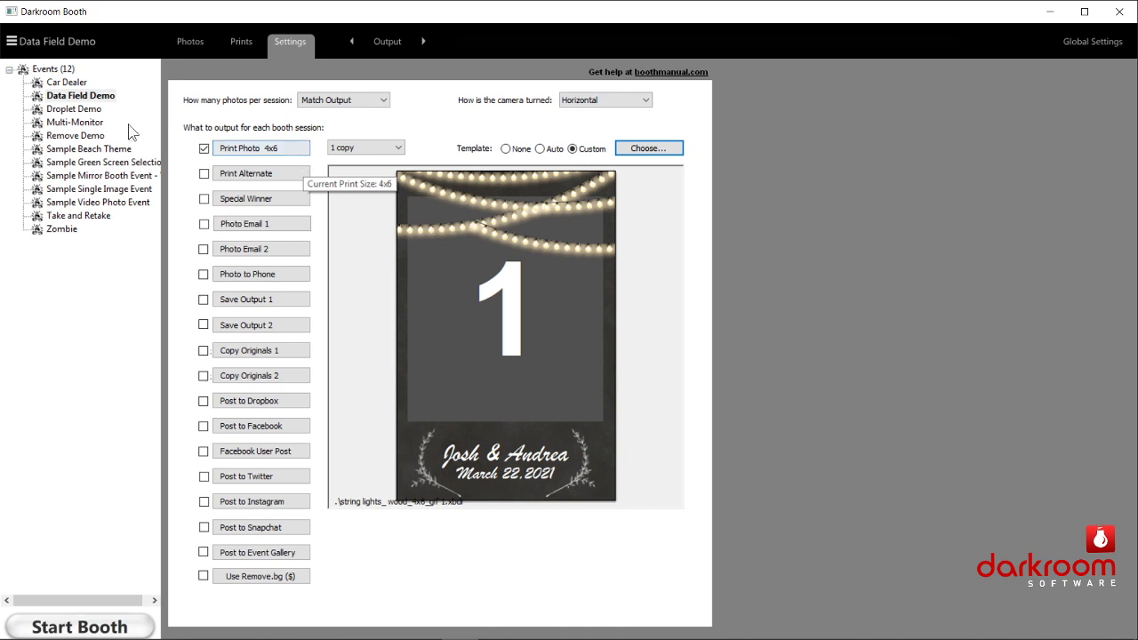
# Change the notes in the Data Field Demo event's properties to March 22,2020 and accept the change.
pyautogui.doubleClick(67, 96)
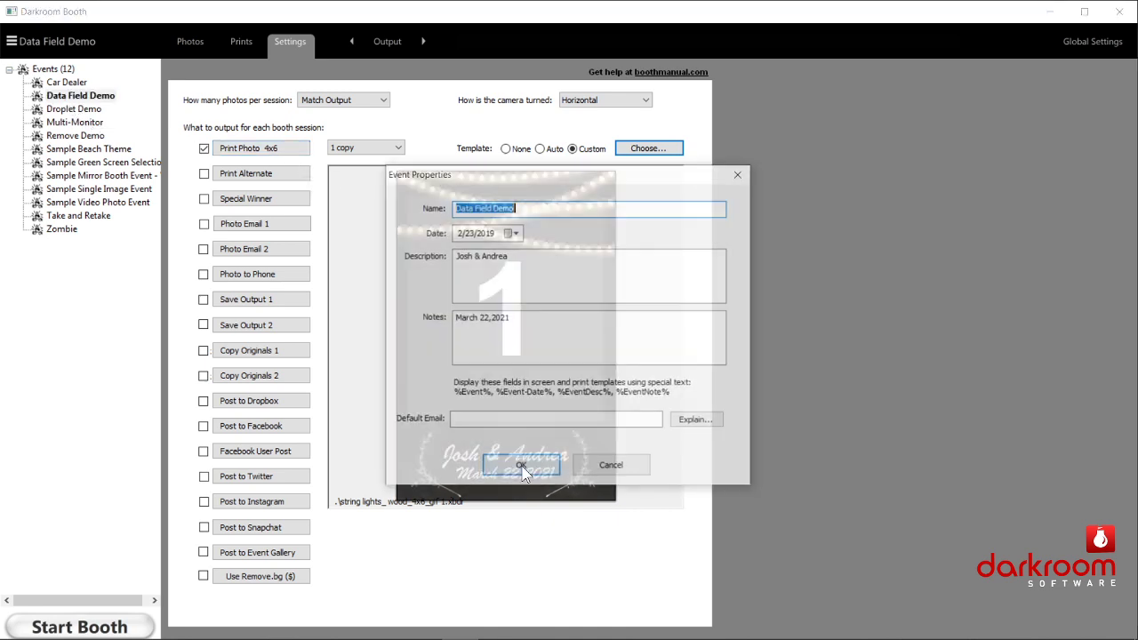
pyautogui.click(515, 323)
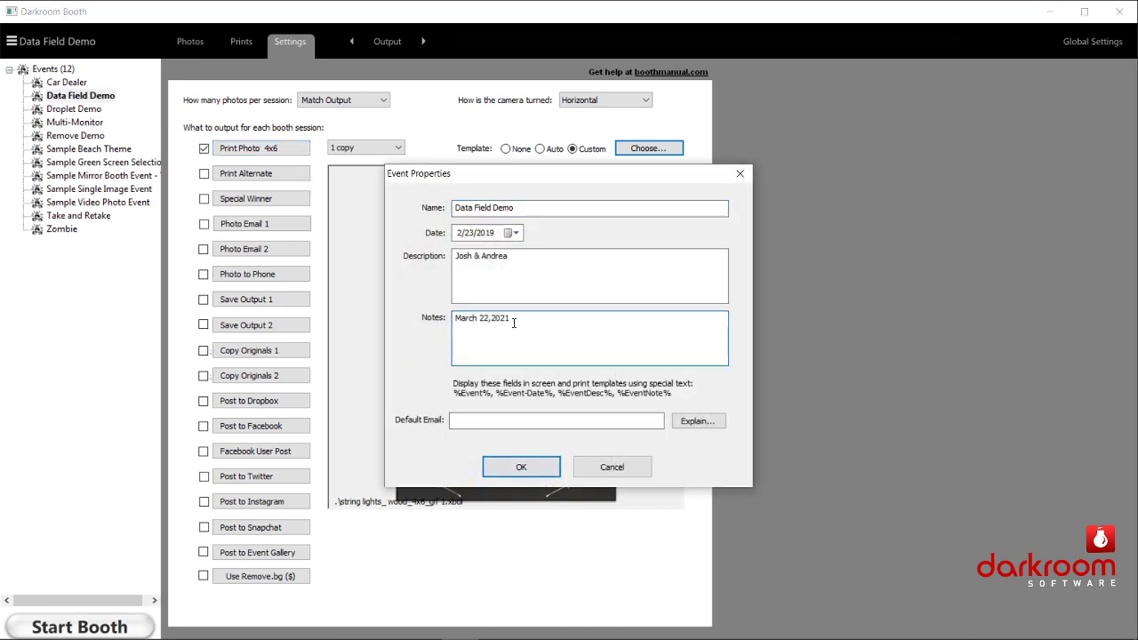
pyautogui.press('BackSpace')
pyautogui.write('0')
pyautogui.click(521, 461)
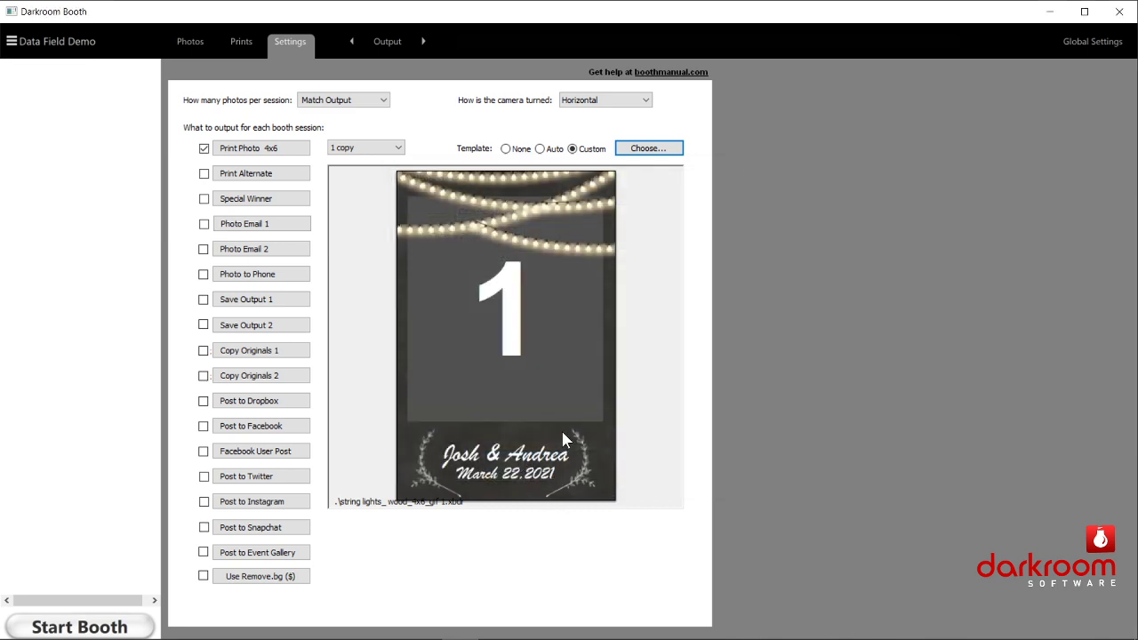
# Check the description and notes in the Data Field Demo event's properties against the template preview, and close them without changes.
pyautogui.click(11, 41)
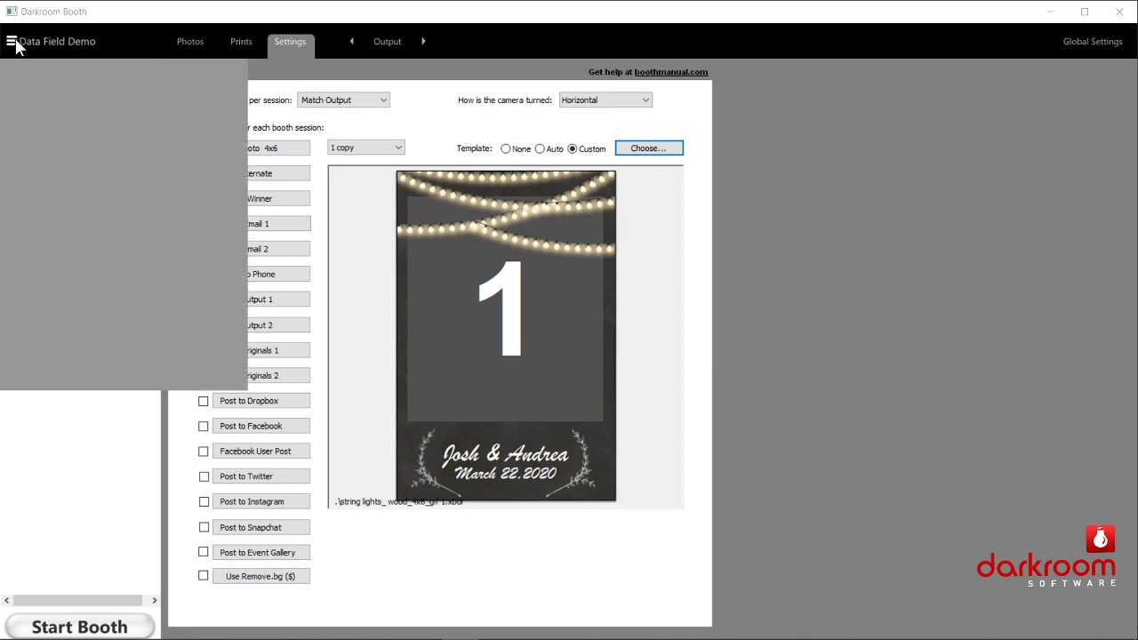
pyautogui.click(564, 480)
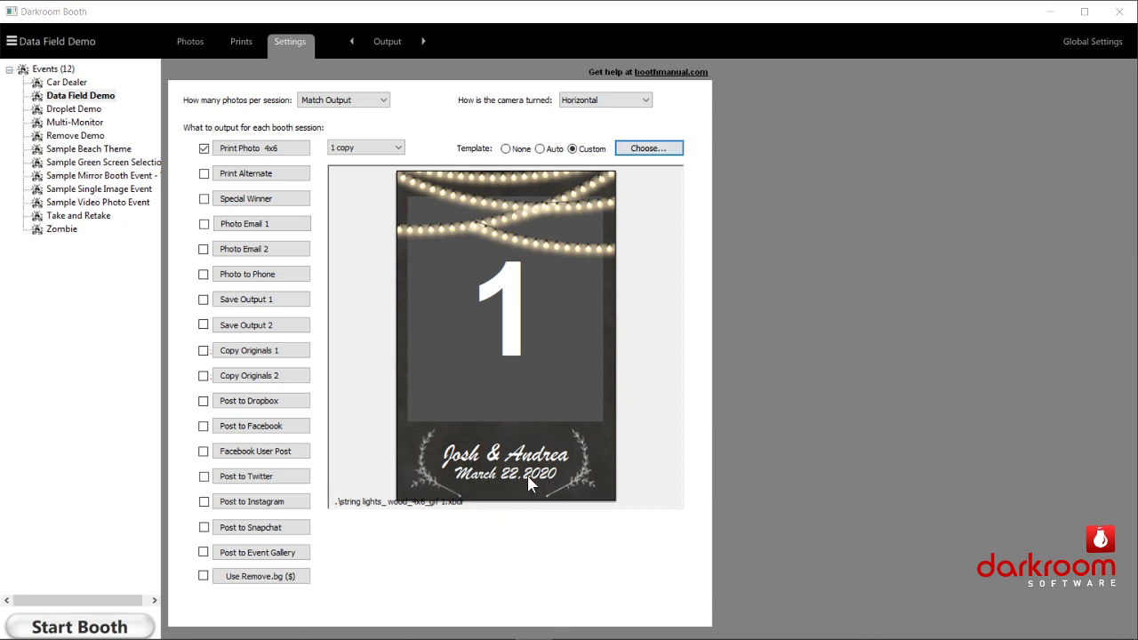
pyautogui.doubleClick(87, 98)
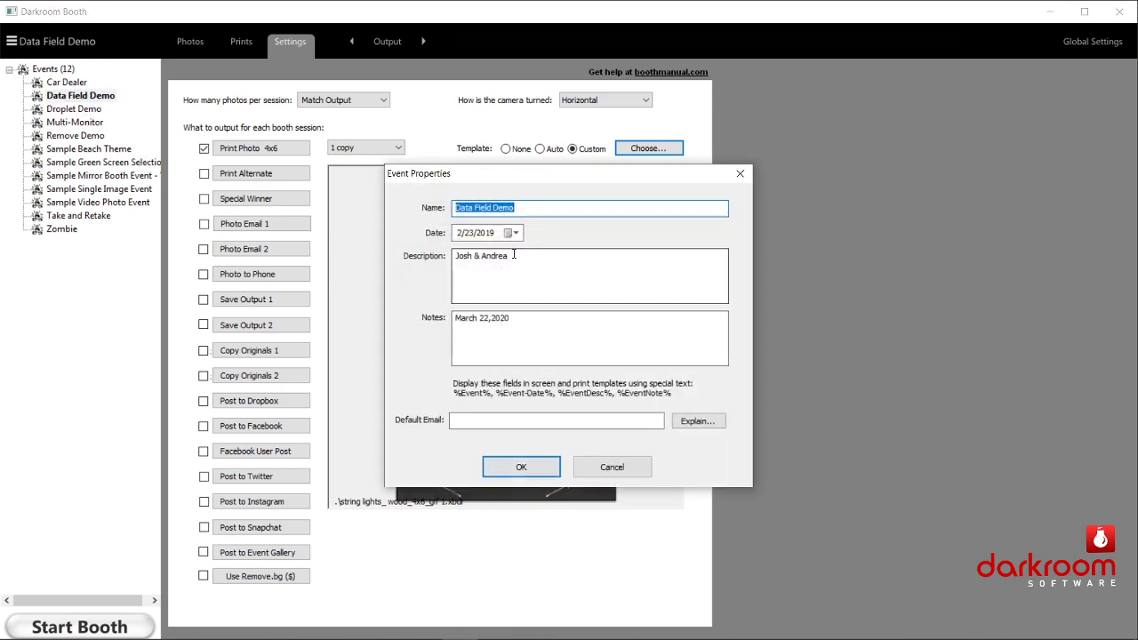
pyautogui.click(613, 467)
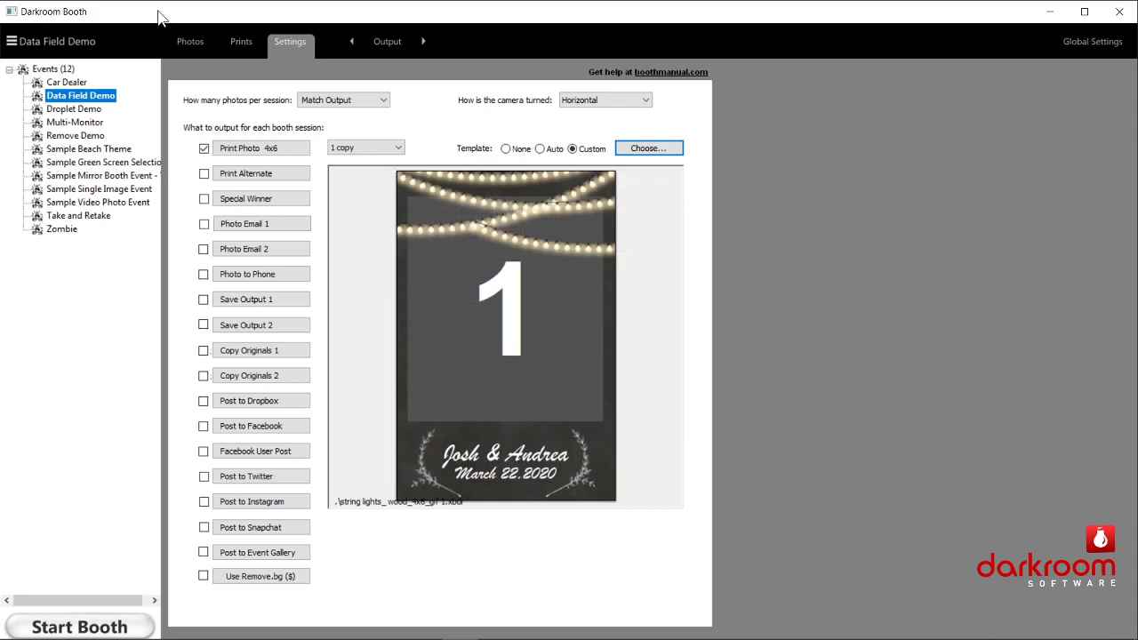
# Open print 0009 from the event's prints in the image editor and save it to refresh its event text.
pyautogui.click(244, 47)
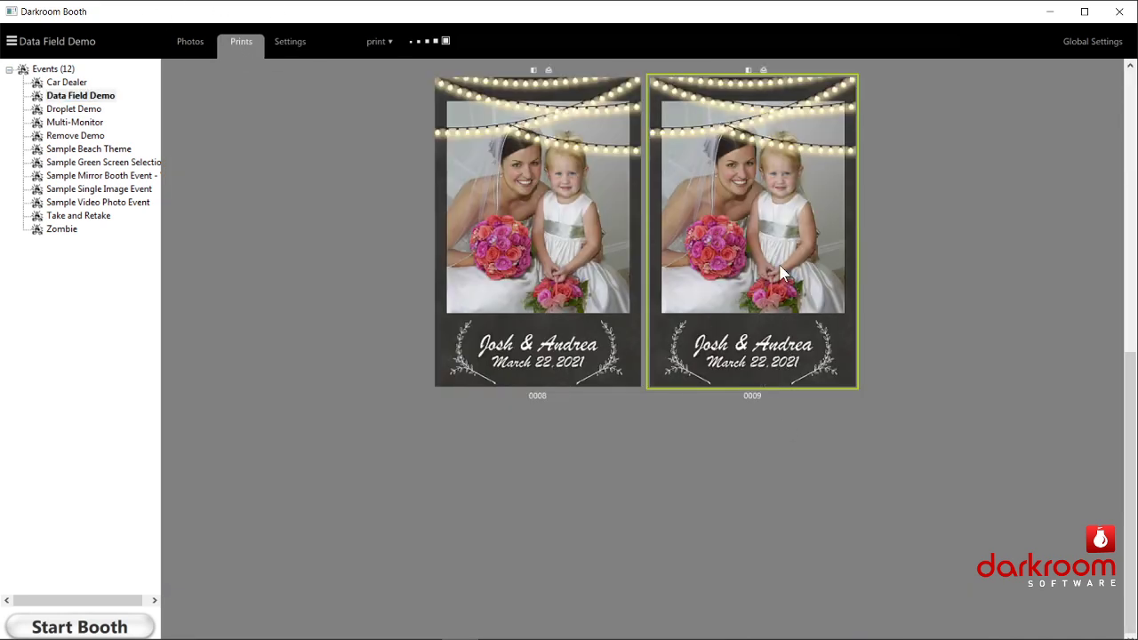
pyautogui.doubleClick(752, 256)
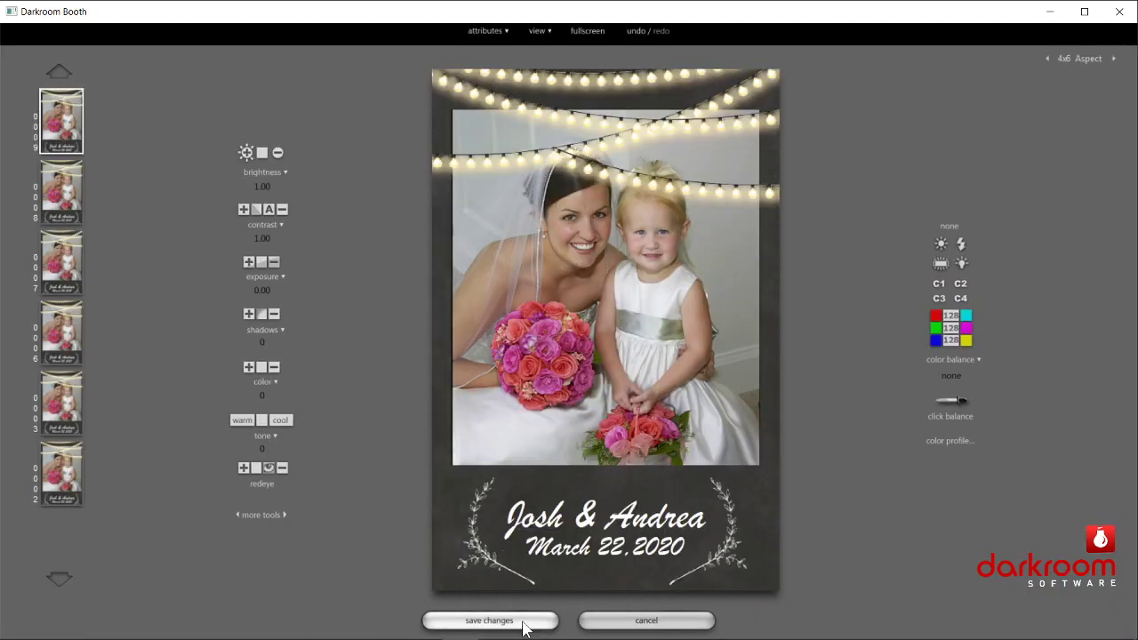
pyautogui.click(488, 621)
pyautogui.click(497, 622)
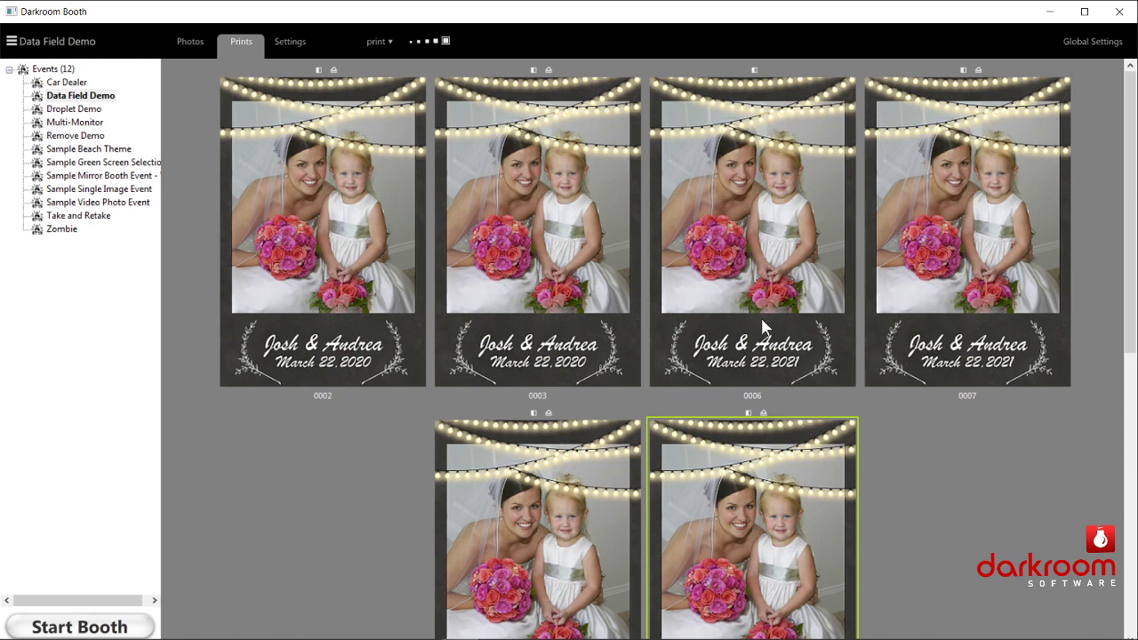
# Return to the event's Output settings and review the date calendar and notes in the Data Field Demo properties, cancelling without changes.
pyautogui.click(295, 44)
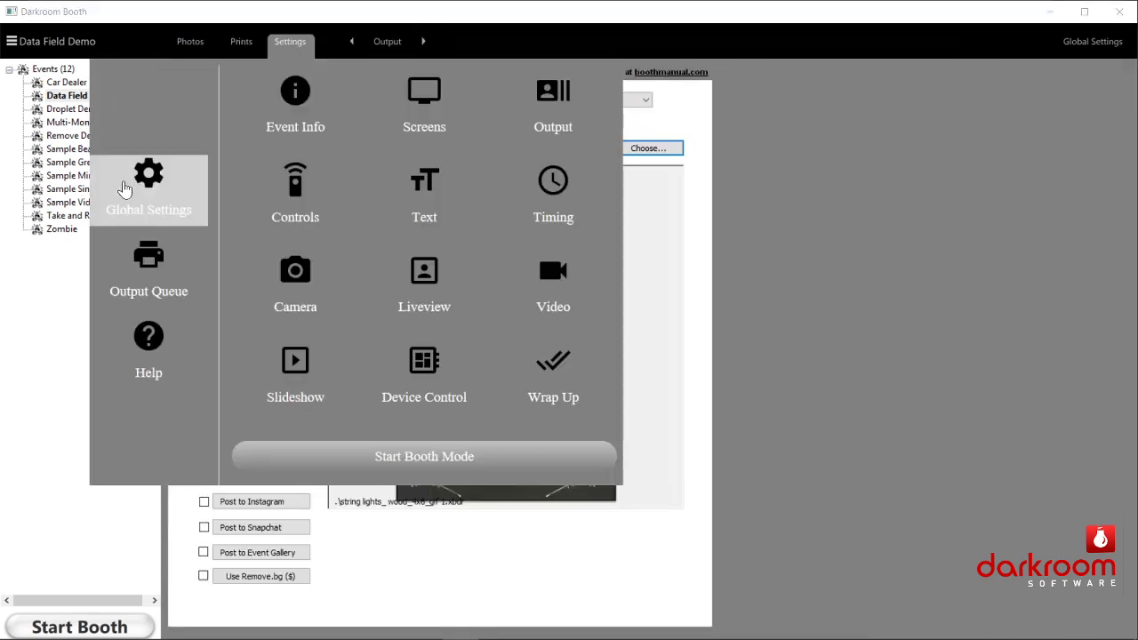
pyautogui.doubleClick(76, 96)
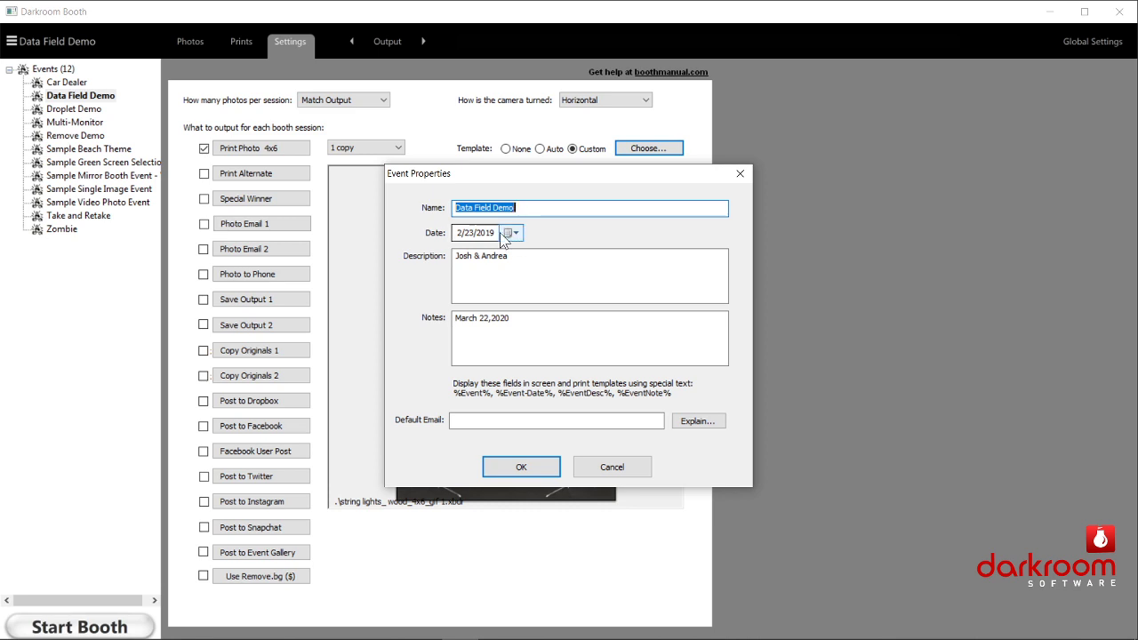
pyautogui.click(508, 233)
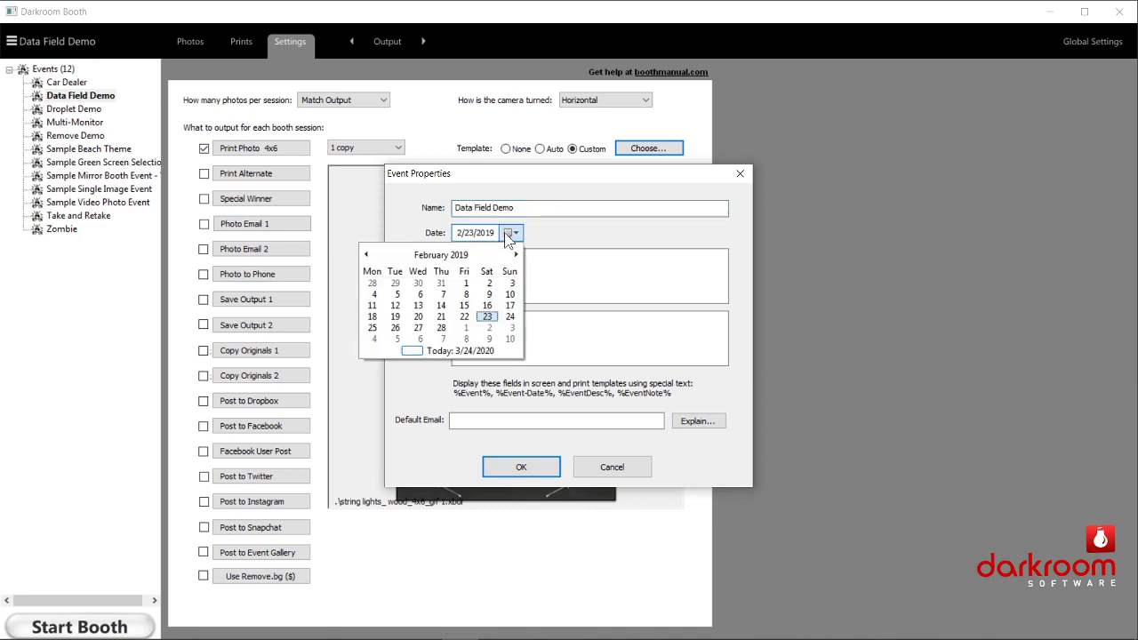
pyautogui.click(505, 233)
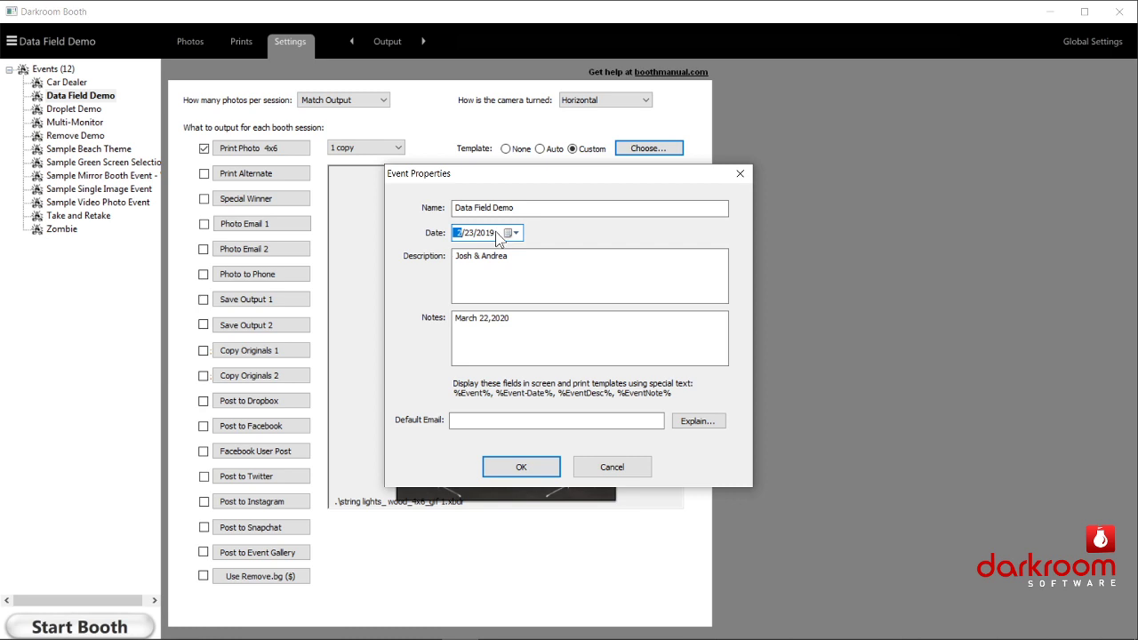
pyautogui.click(524, 321)
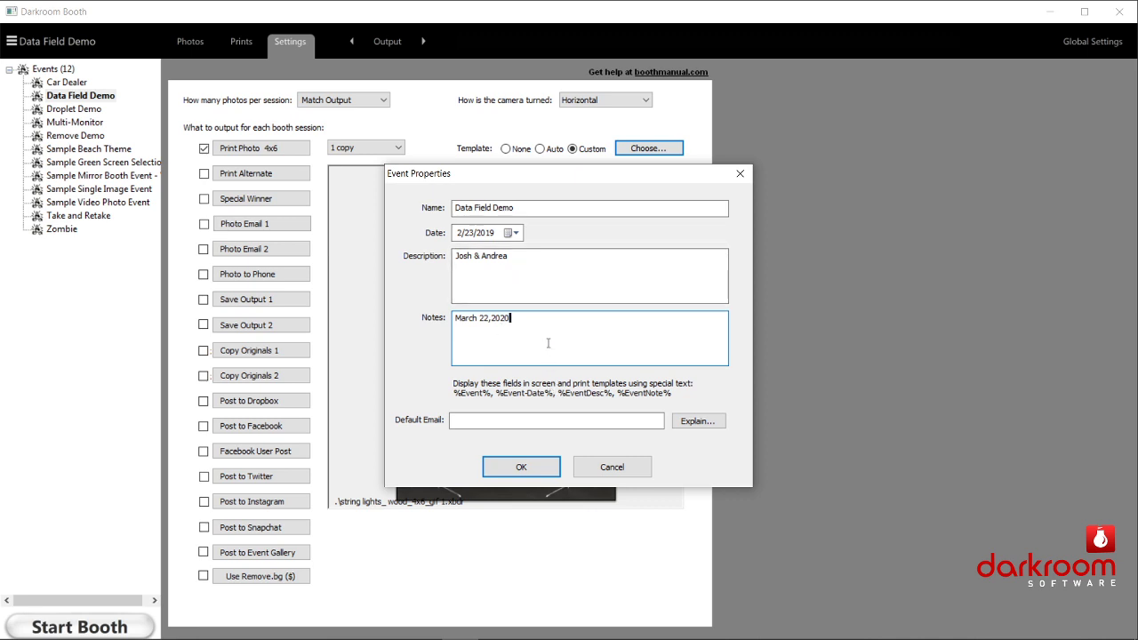
pyautogui.click(608, 469)
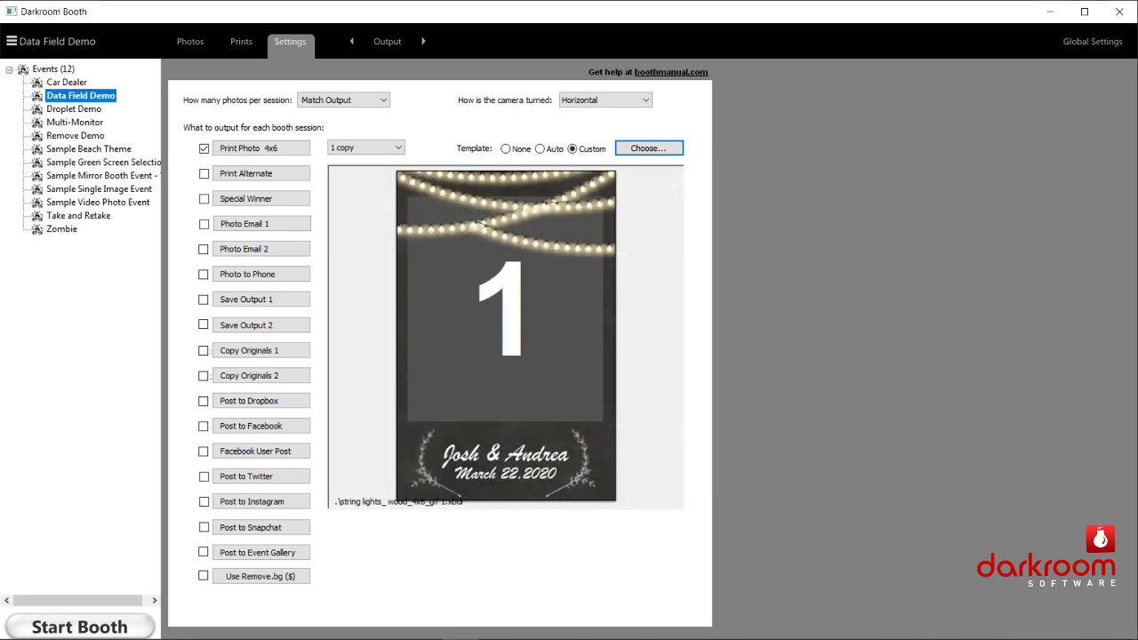
# Switch to the Basic Photography presentation in PowerPoint.
pyautogui.moveTo(534, 633)
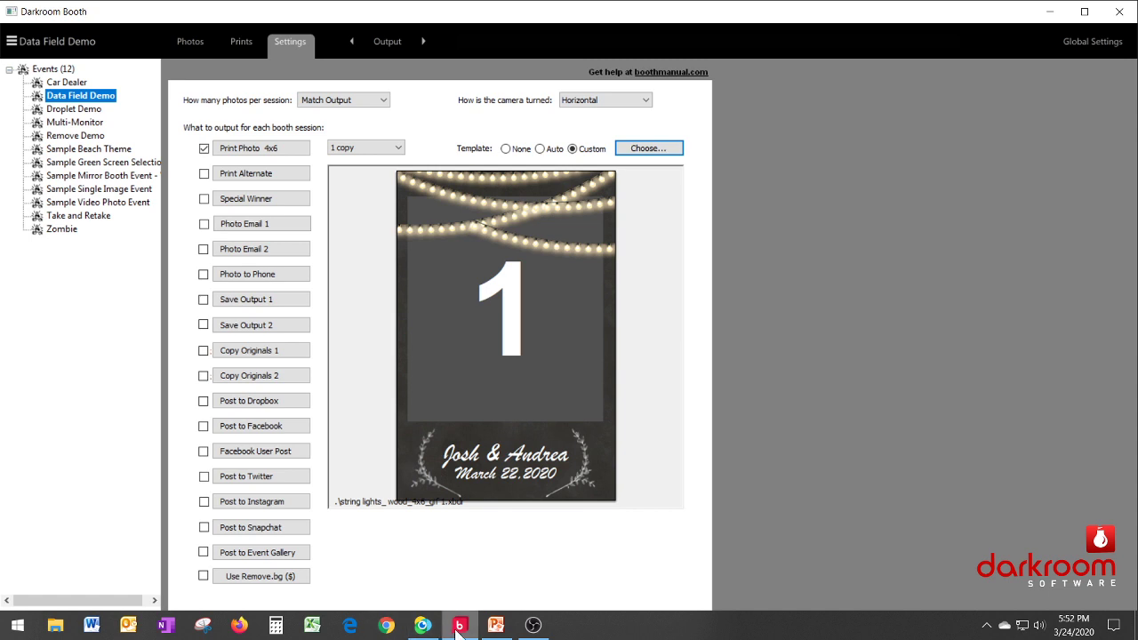
pyautogui.moveTo(497, 627)
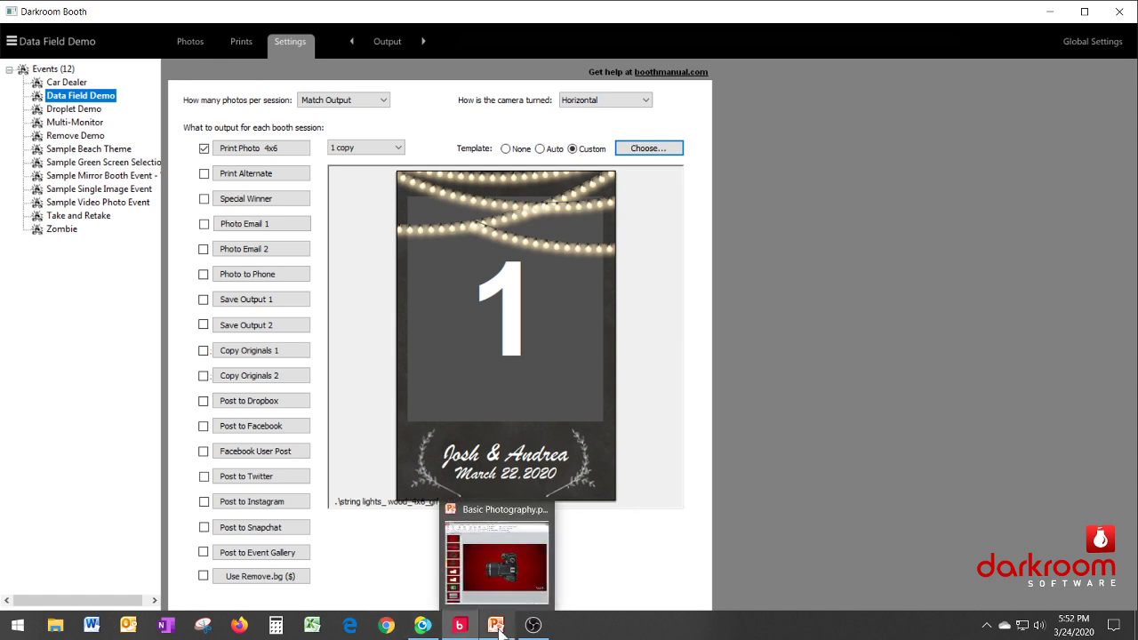